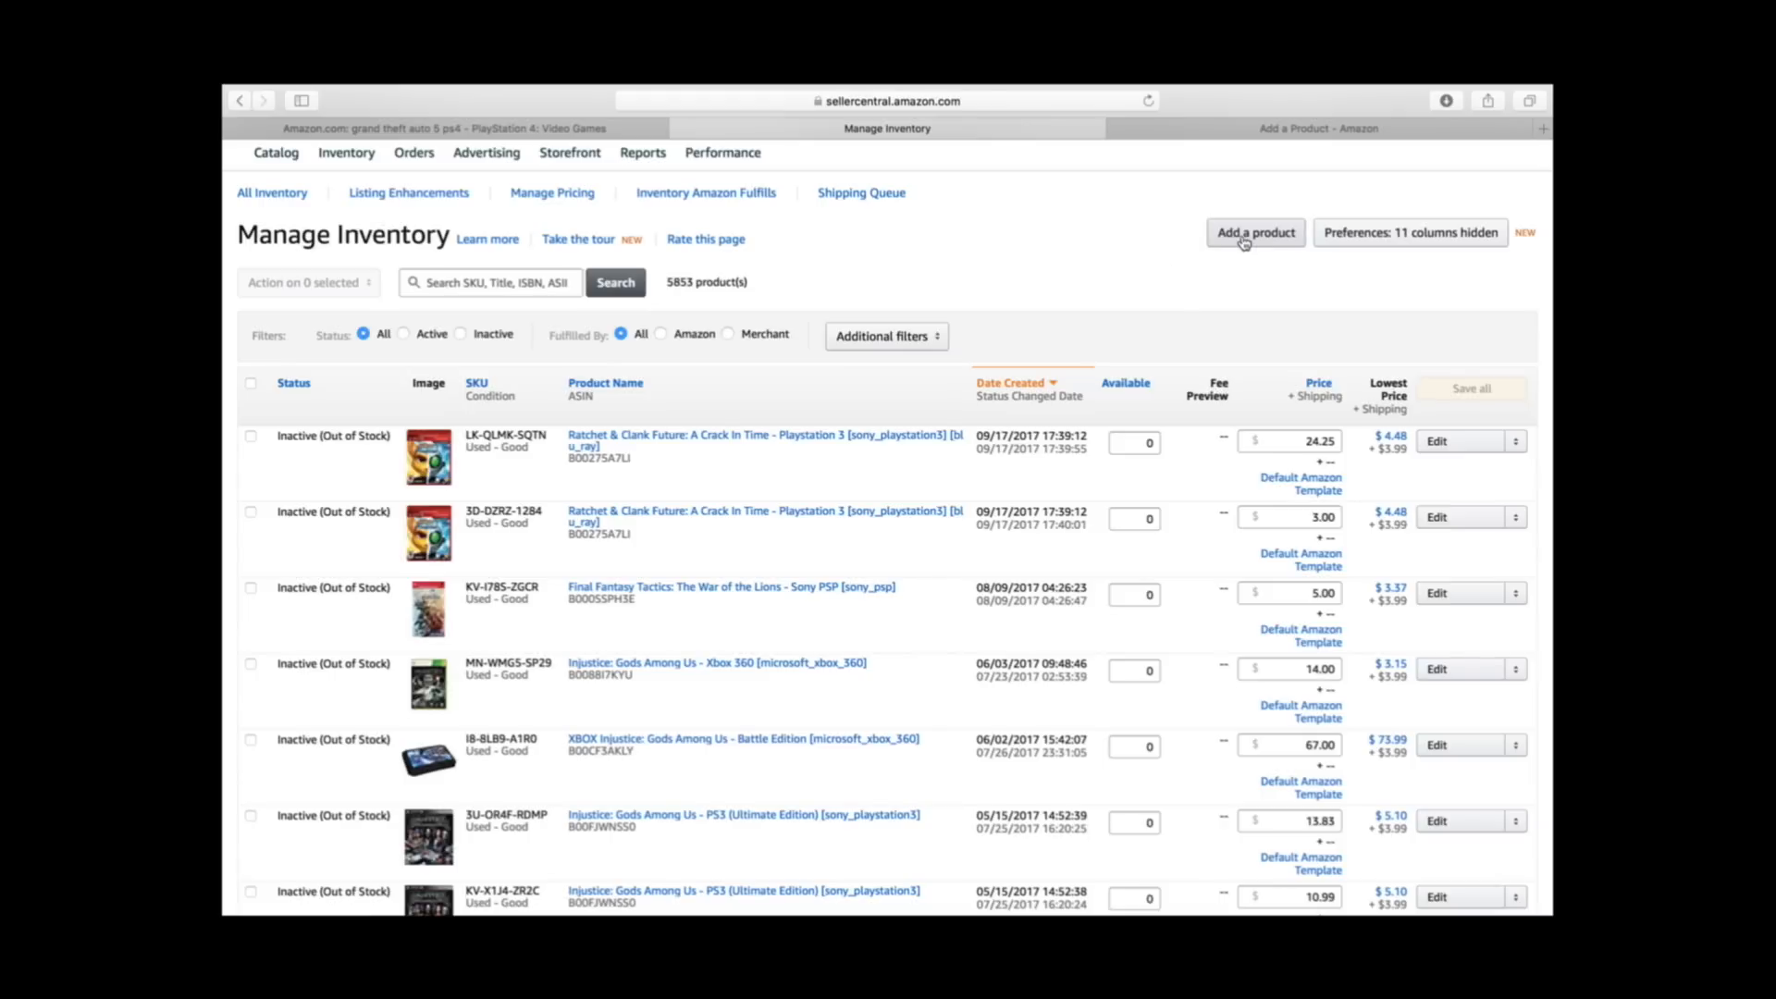
Open the Add a Product page and go through the catalog results for grand theft auto V
{"action": "left_click", "coordinate": [1256, 132]}
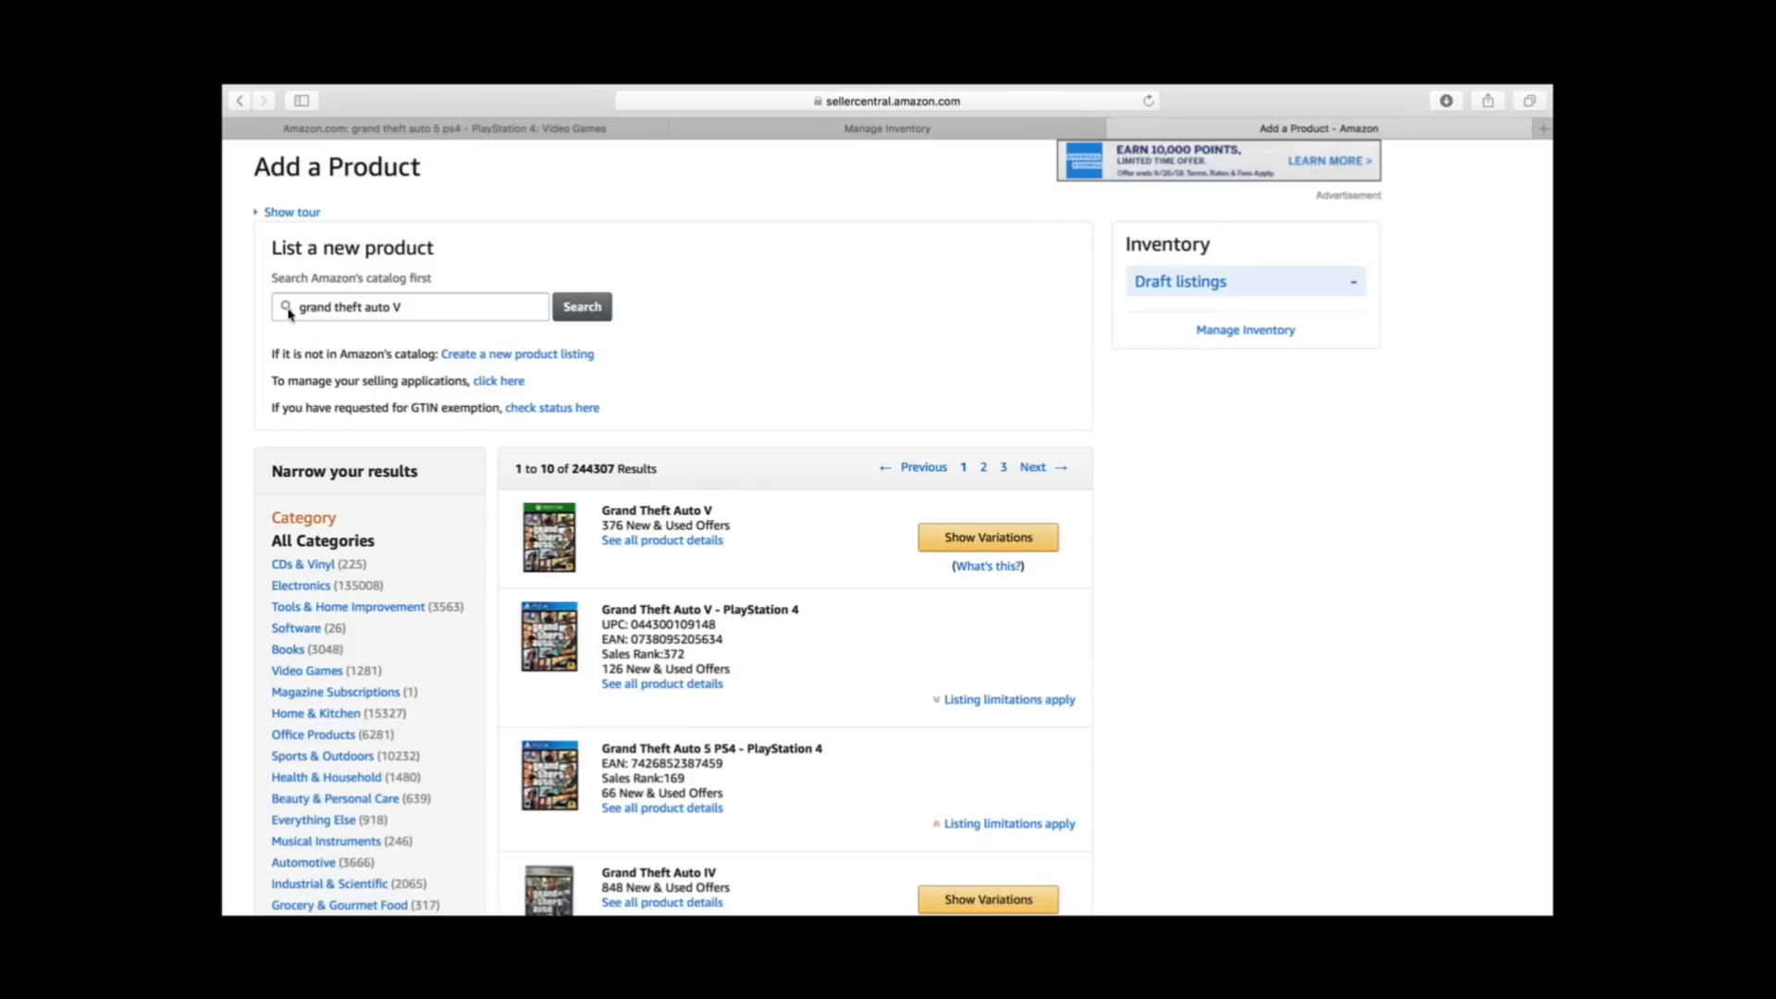
{"action": "left_click_drag", "start_coordinate": [379, 313], "coordinate": [250, 301]}
{"action": "left_click", "coordinate": [450, 298]}
{"action": "scroll", "coordinate": [1258, 640], "scroll_direction": "down", "scroll_amount": 5}
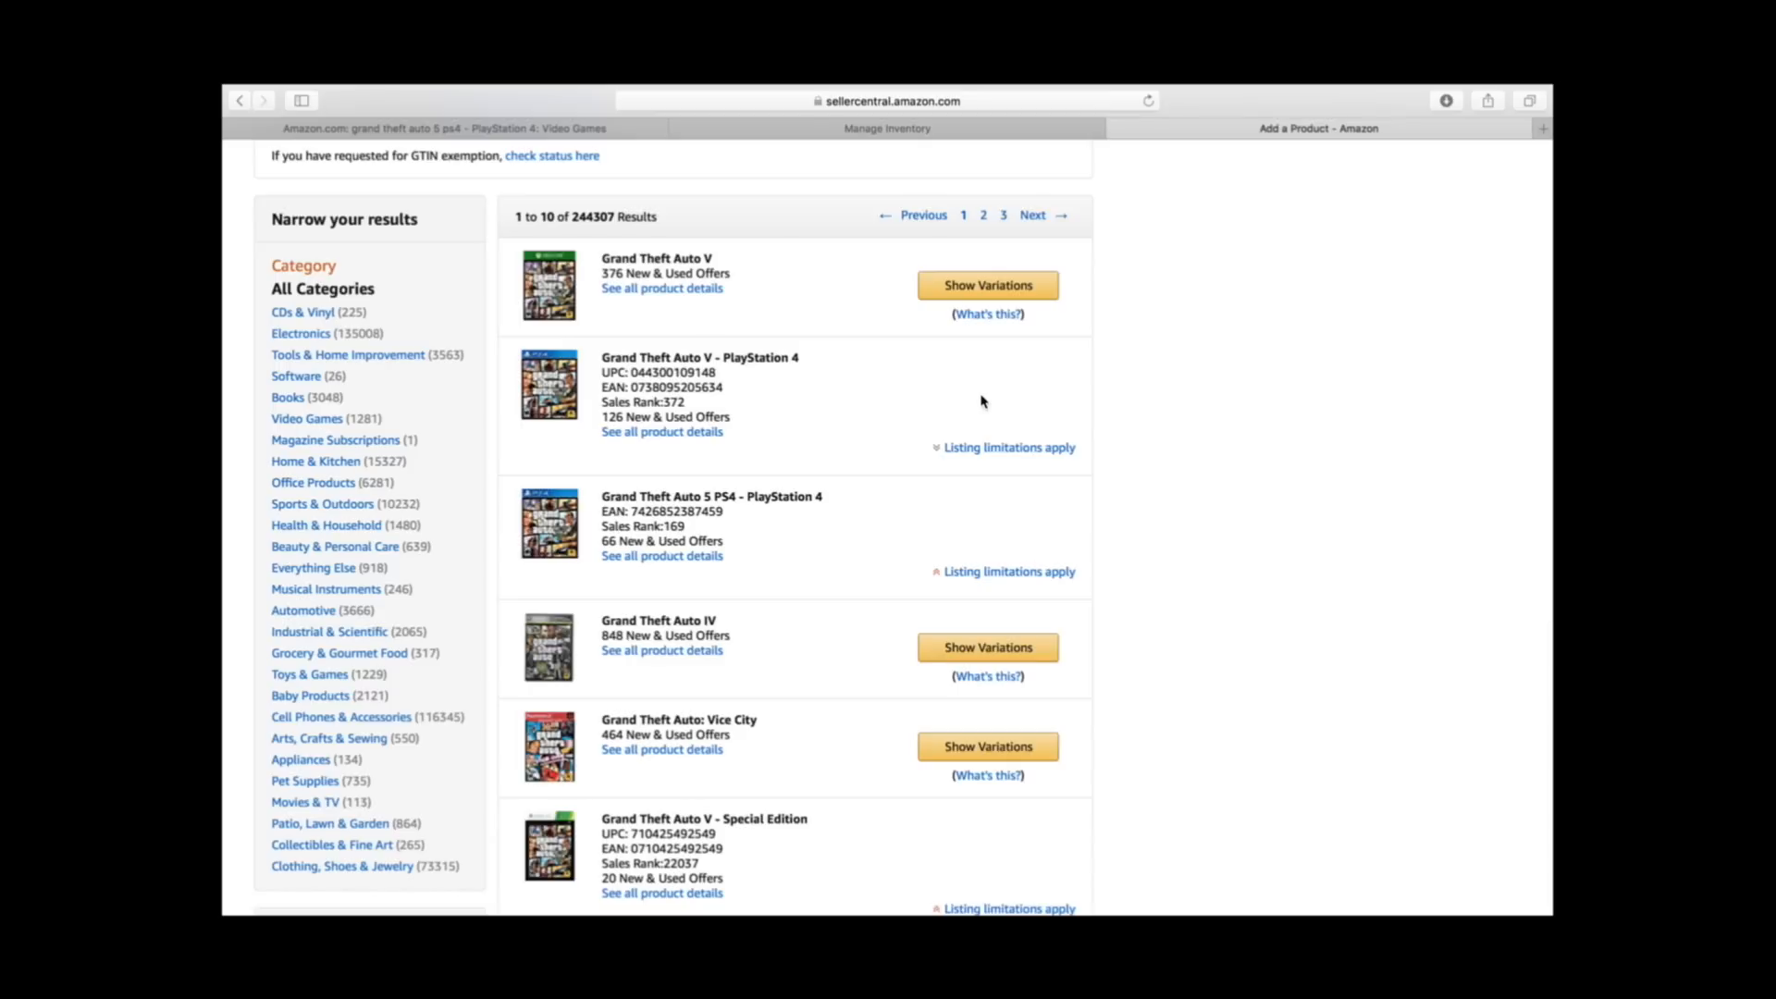
Check the variations of Grand Theft Auto V and their listing limitations, and collapse the variations again
{"action": "left_click", "coordinate": [985, 287]}
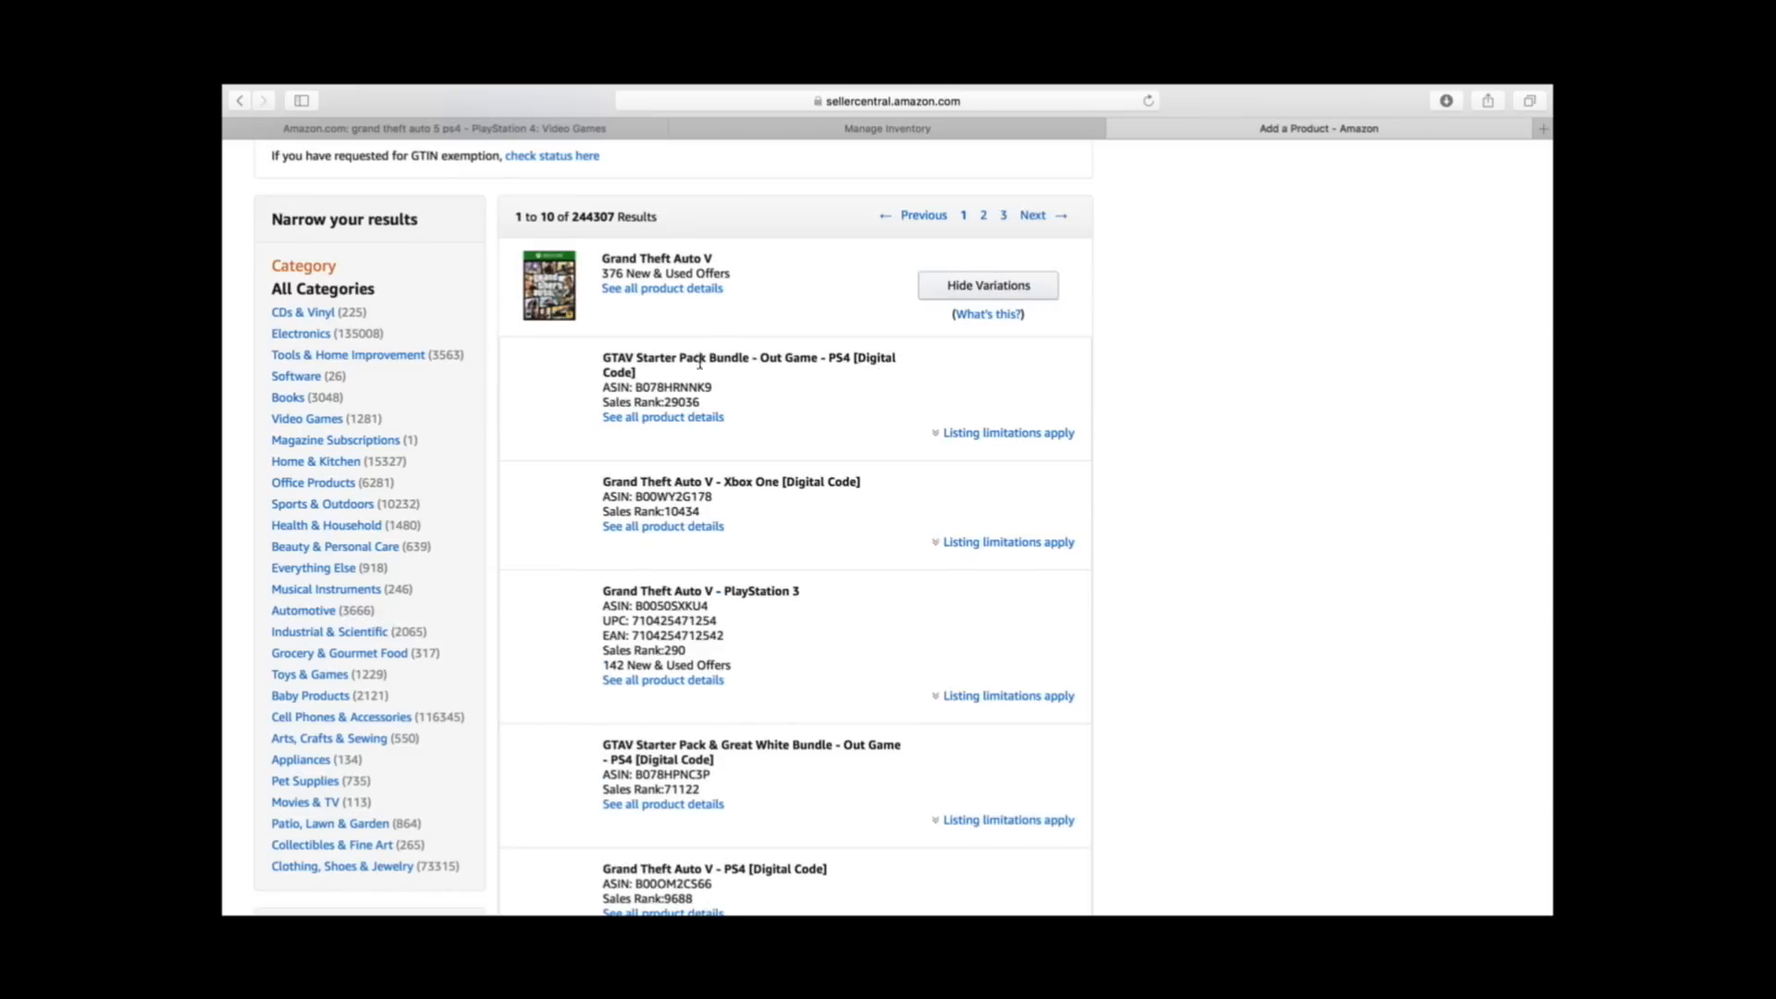
{"action": "left_click", "coordinate": [992, 433]}
{"action": "left_click", "coordinate": [991, 433]}
{"action": "left_click", "coordinate": [972, 544]}
{"action": "left_click", "coordinate": [972, 545]}
{"action": "left_click", "coordinate": [988, 285]}
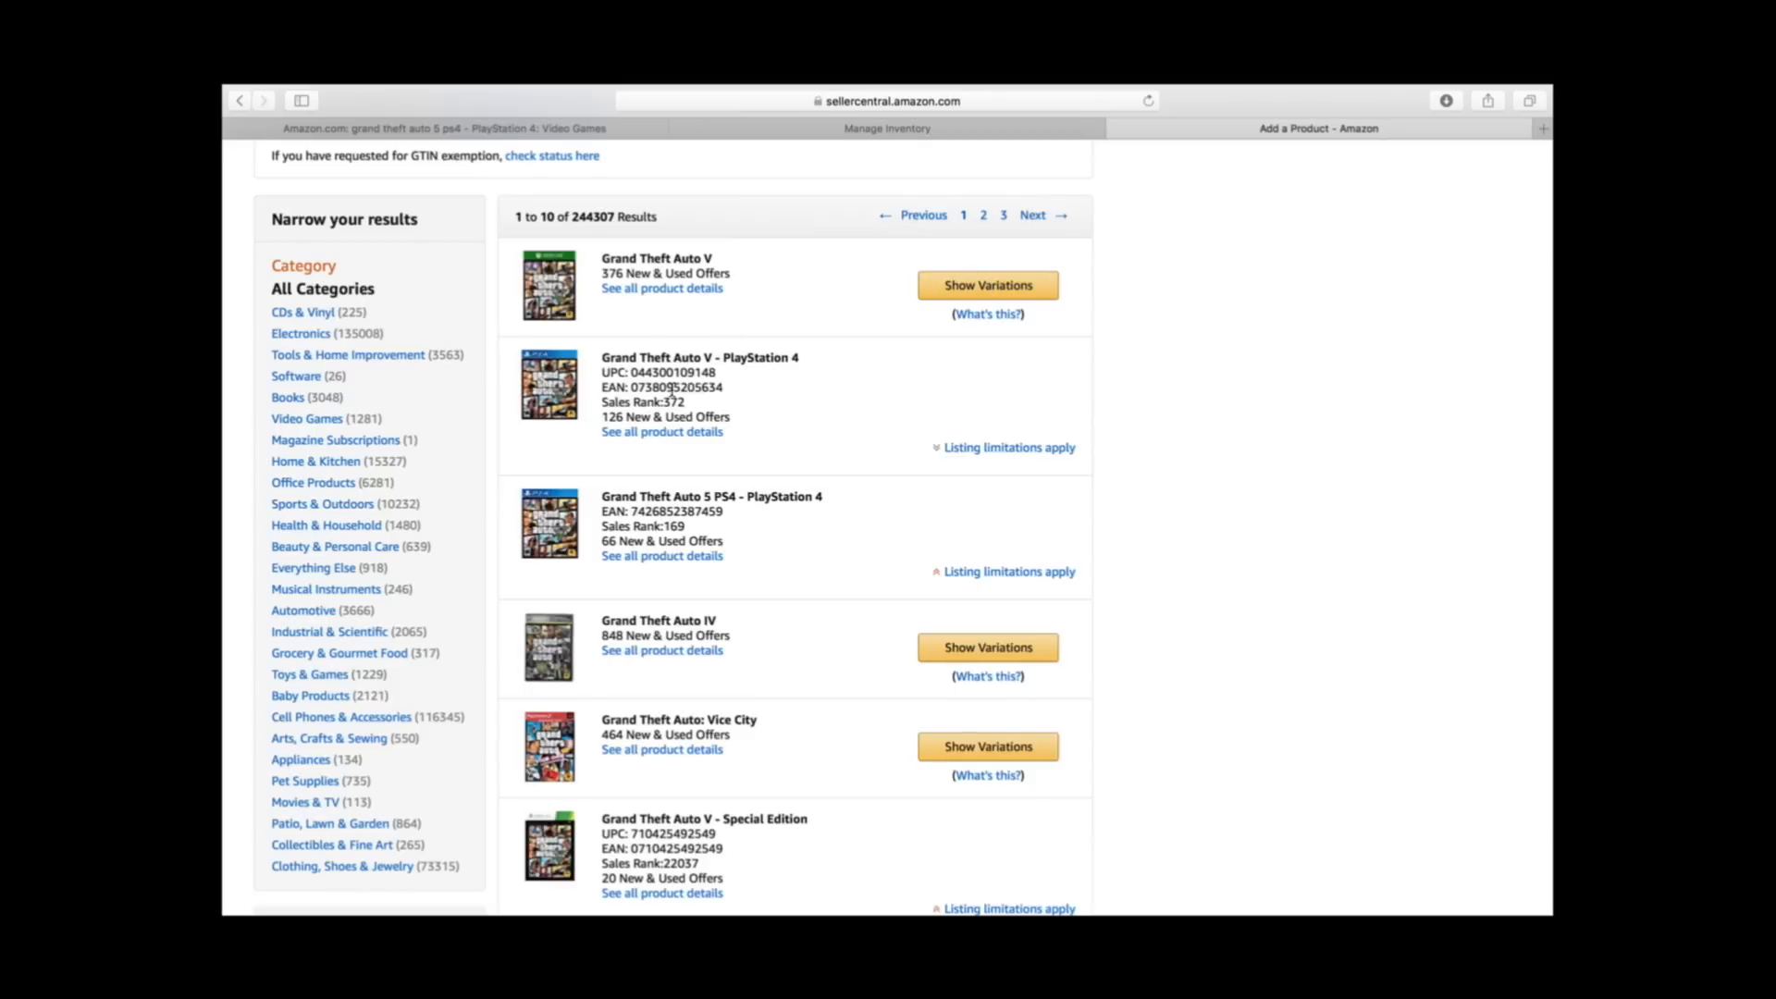
Read the listing limitations for Grand Theft Auto V - PlayStation 4 and collapse them
{"action": "scroll", "coordinate": [752, 349], "scroll_direction": "down", "scroll_amount": 3}
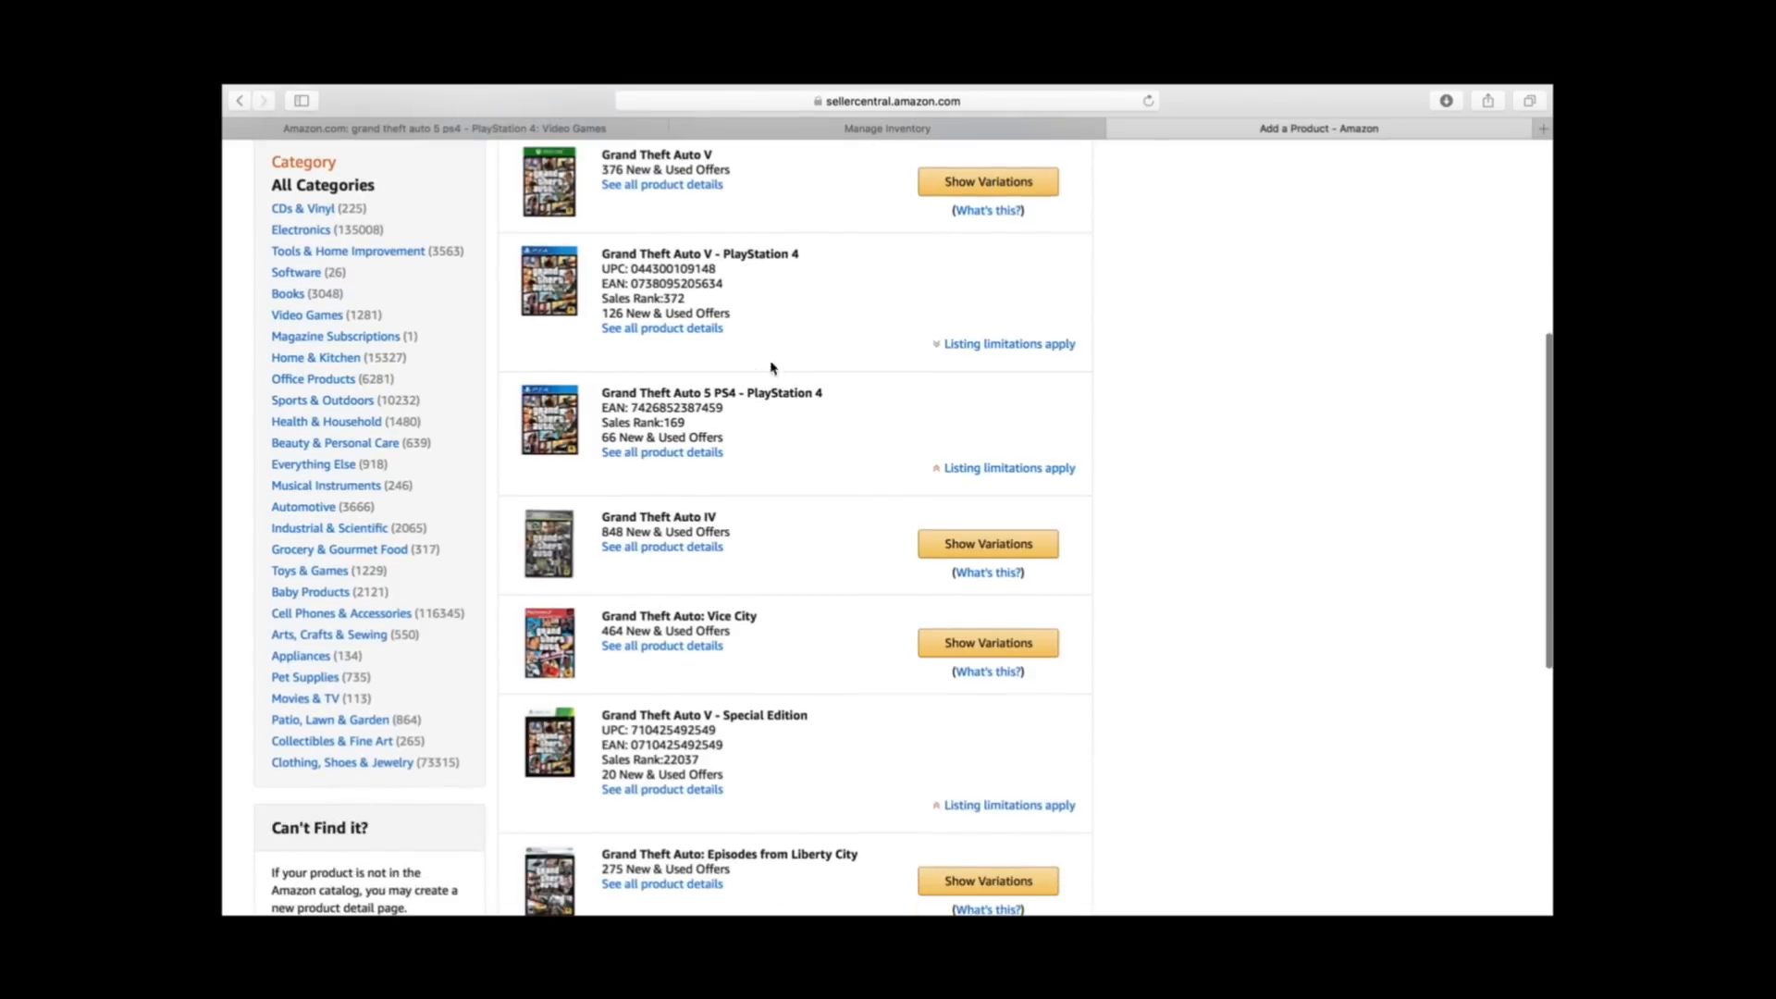
{"action": "left_click", "coordinate": [972, 350]}
{"action": "left_click_drag", "start_coordinate": [562, 398], "coordinate": [767, 409]}
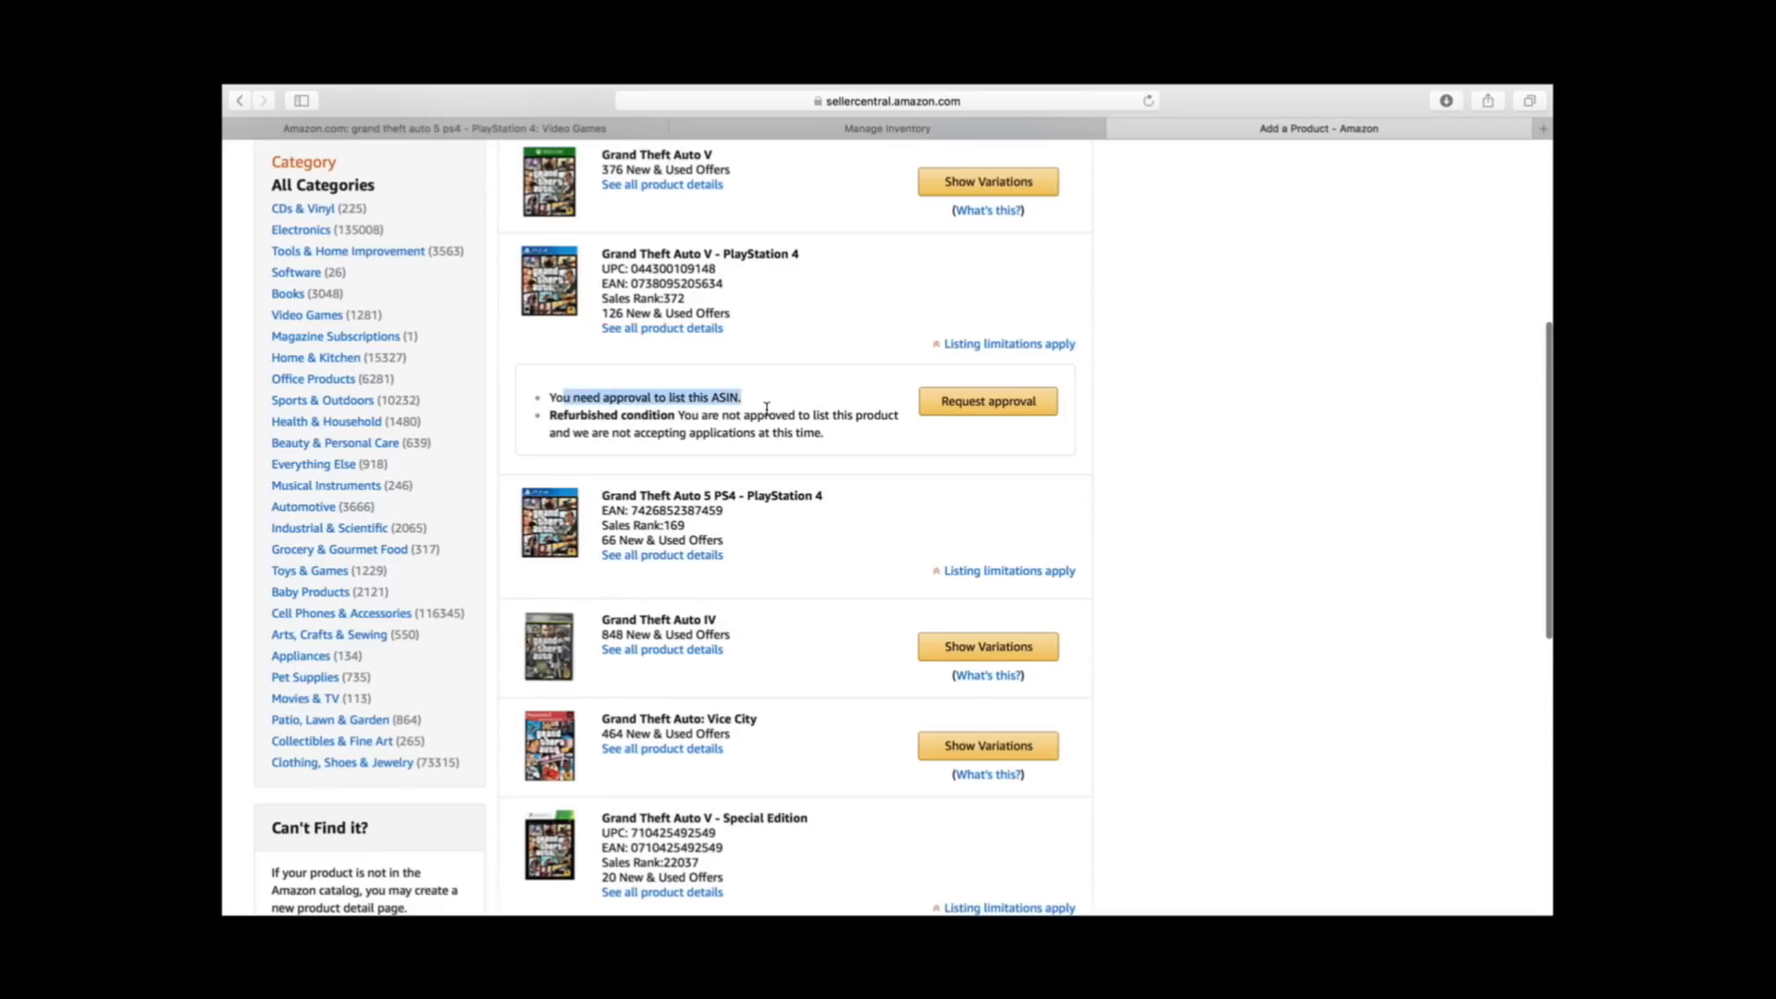
{"action": "left_click", "coordinate": [972, 345]}
{"action": "scroll", "coordinate": [905, 427], "scroll_direction": "down", "scroll_amount": 2}
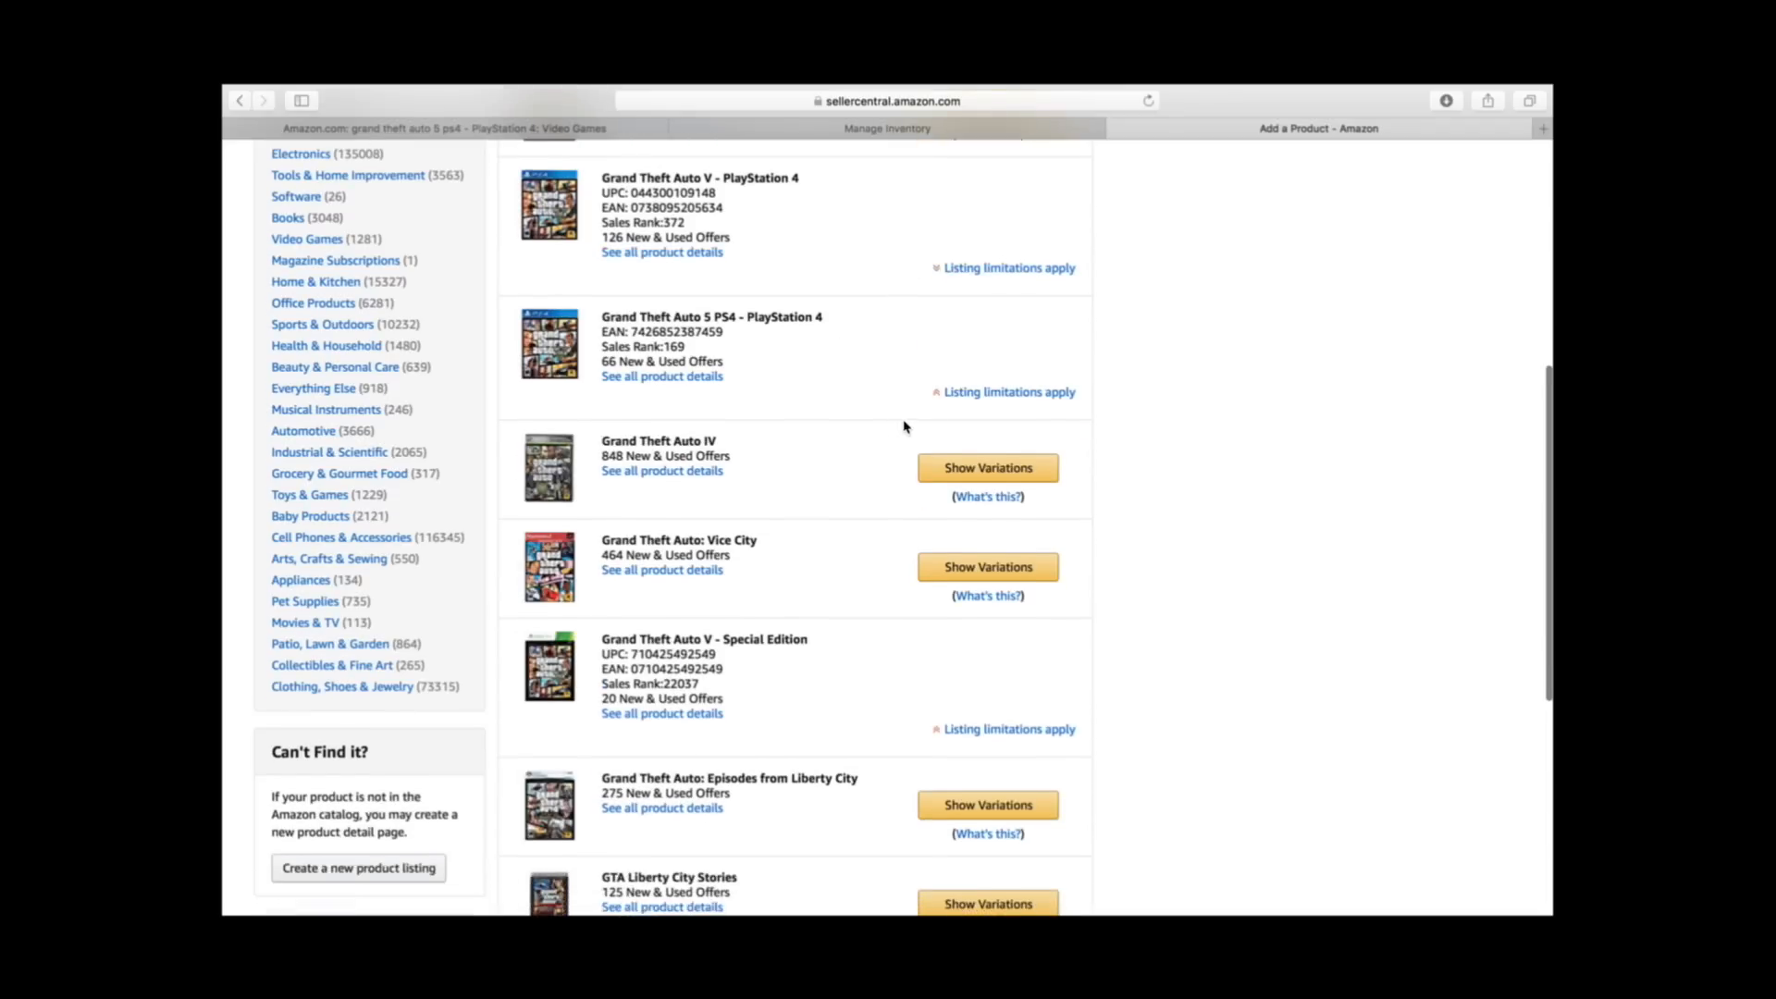
Review the listing limitations for Grand Theft Auto 5 PS4 - PlayStation 4 and start a sell-yours offer for it
{"action": "left_click", "coordinate": [967, 392]}
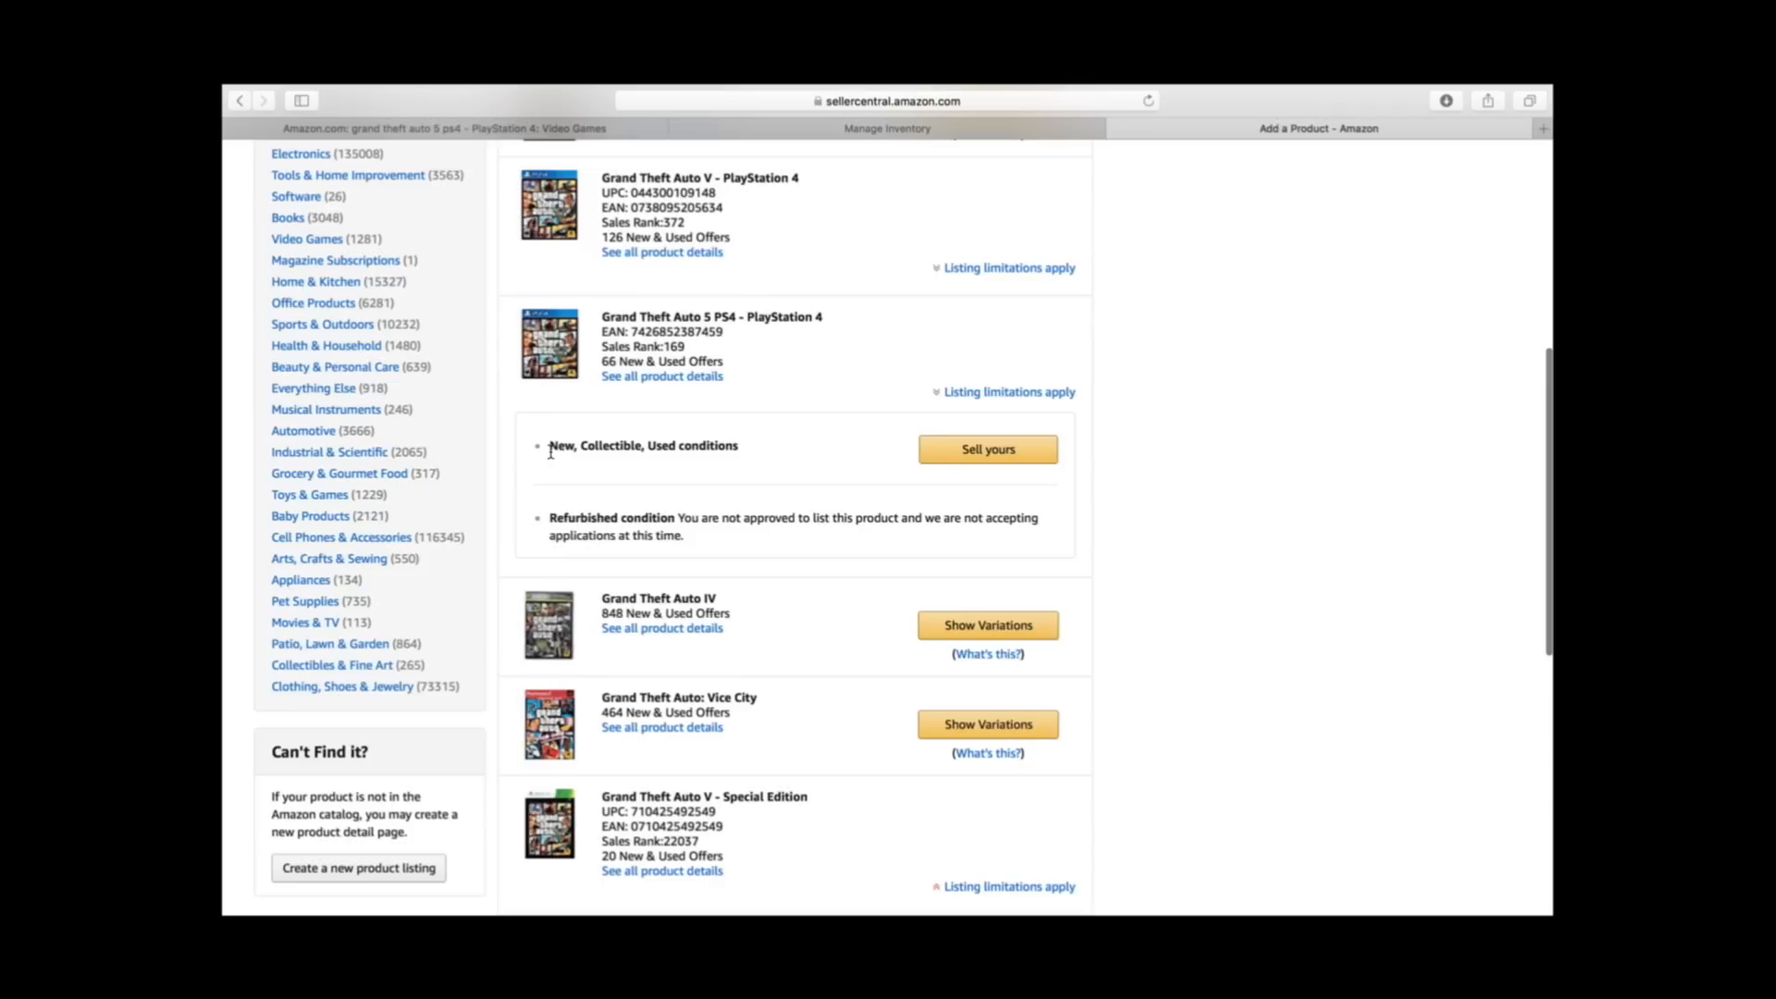
{"action": "left_click_drag", "start_coordinate": [551, 453], "coordinate": [602, 452]}
{"action": "left_click", "coordinate": [619, 453]}
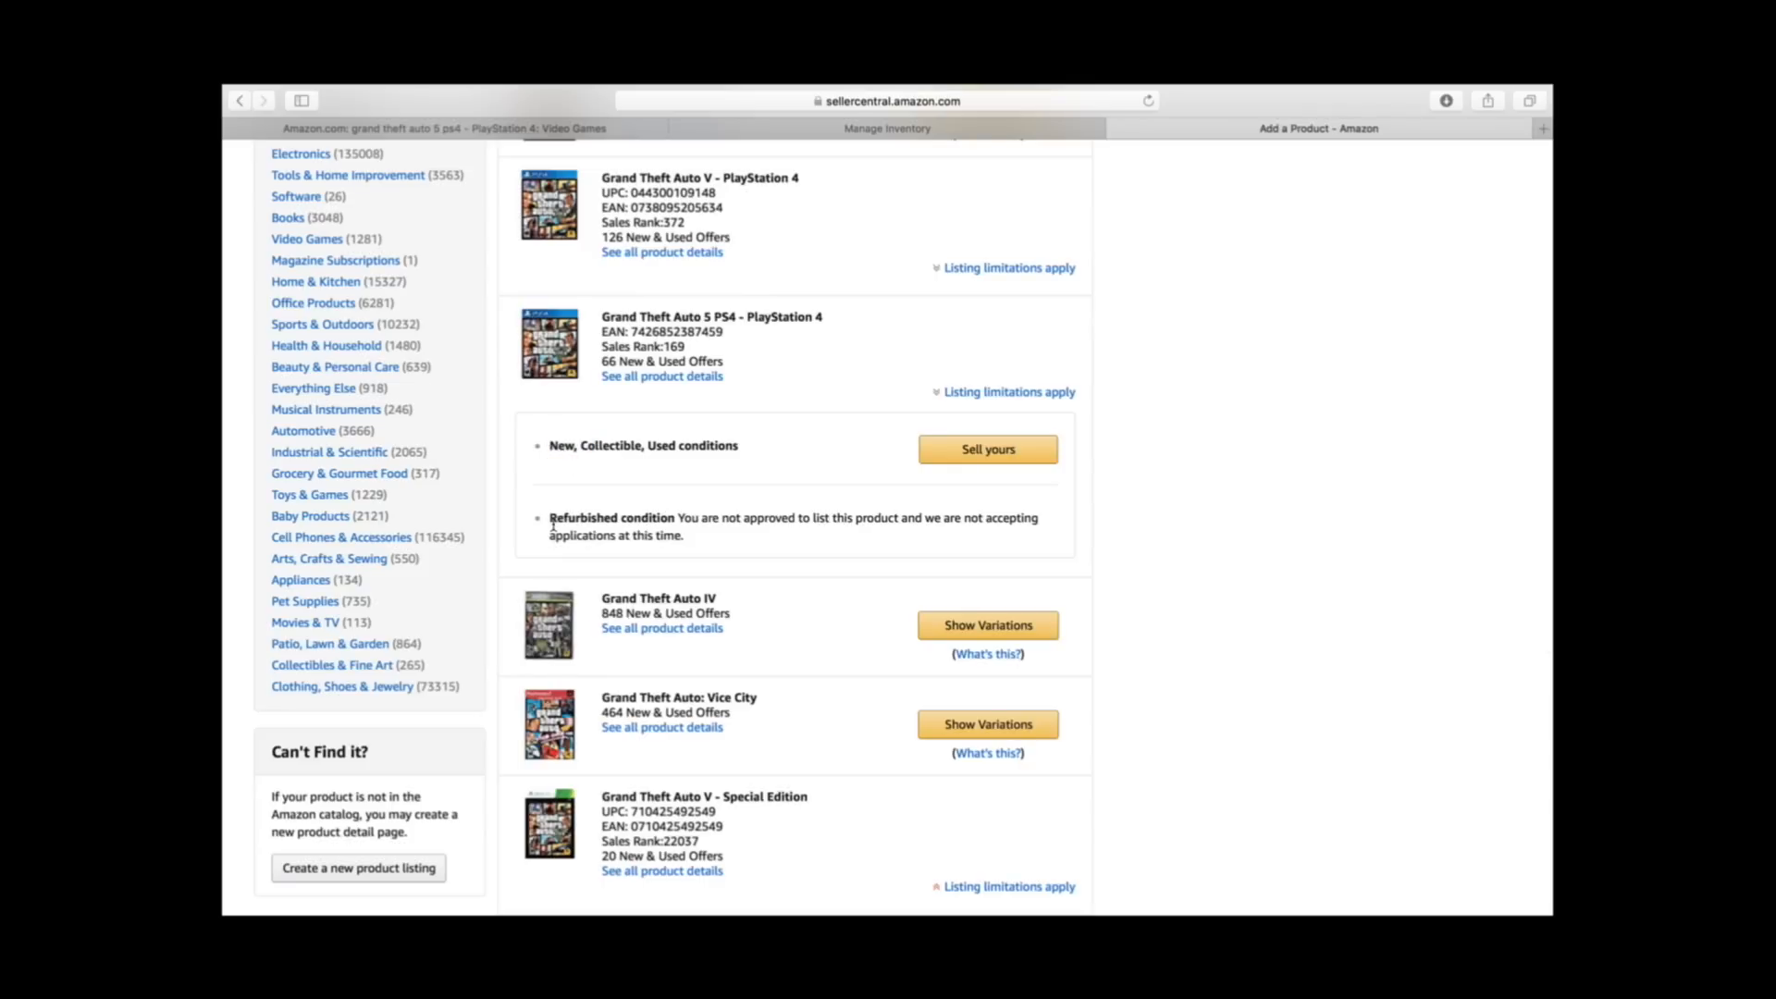
{"action": "left_click_drag", "start_coordinate": [551, 520], "coordinate": [701, 521]}
{"action": "left_click", "coordinate": [805, 467]}
{"action": "left_click", "coordinate": [986, 449]}
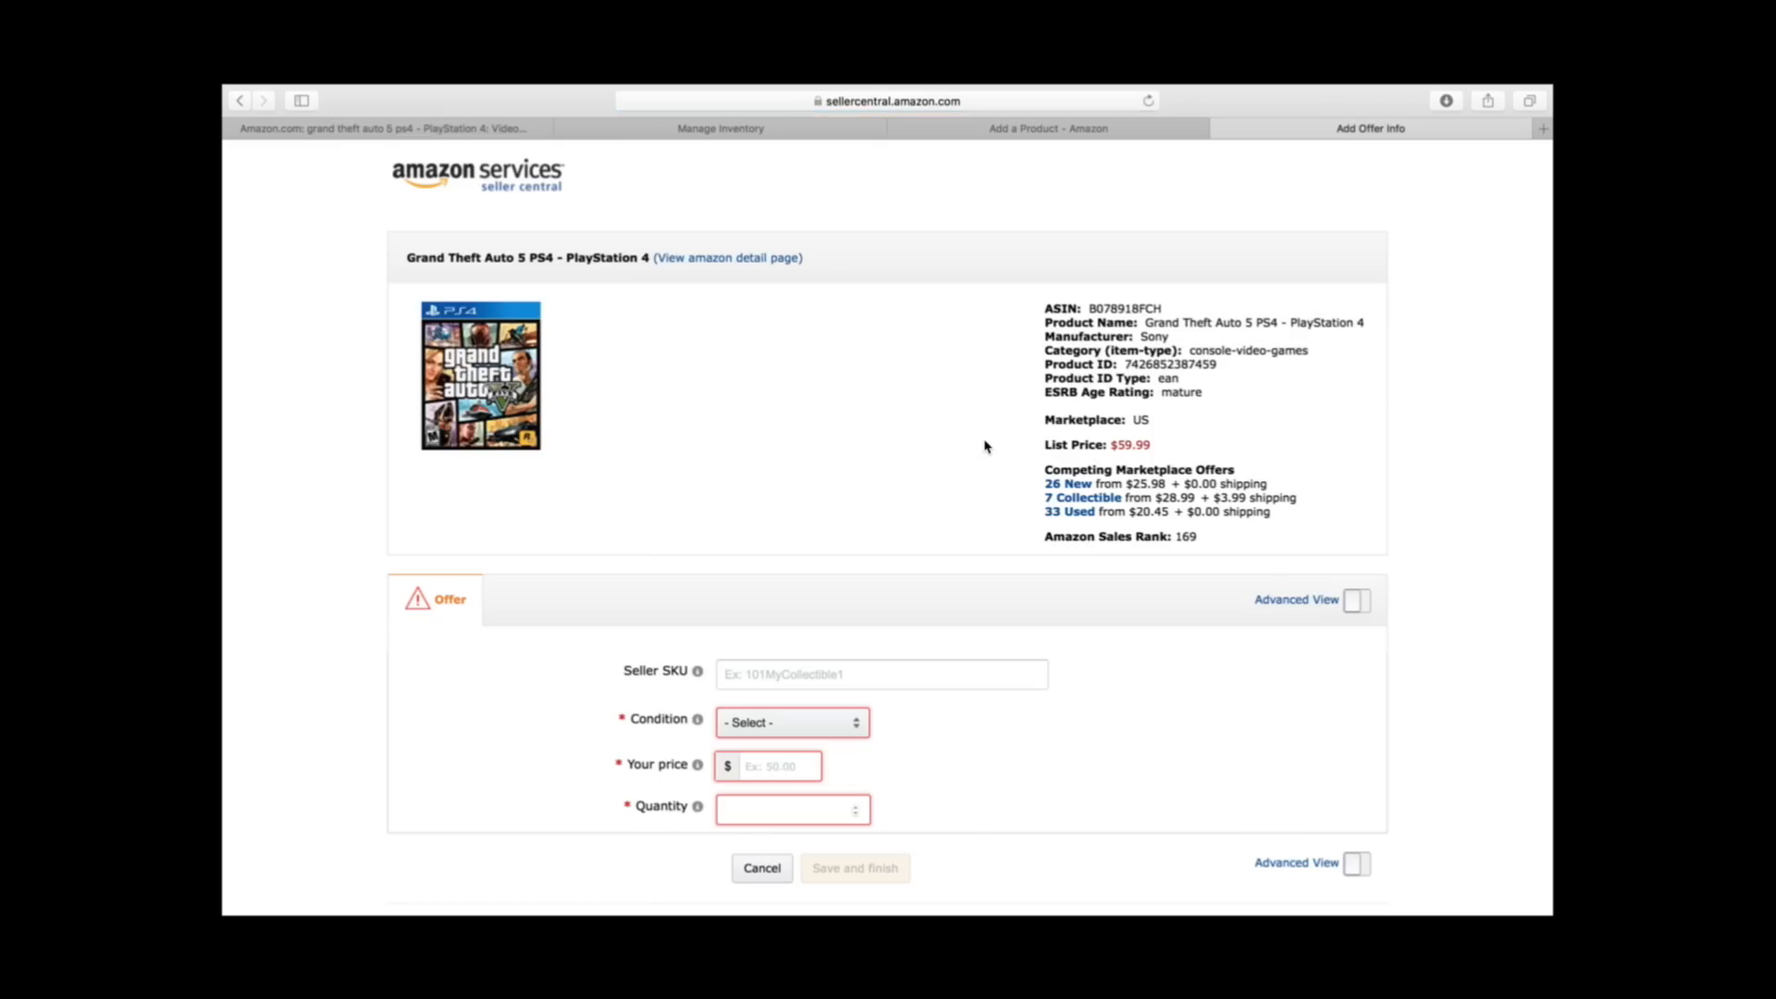
Enter RSFGTZV1 as the seller SKU of the offer
{"action": "scroll", "coordinate": [925, 417], "scroll_direction": "down", "scroll_amount": 2}
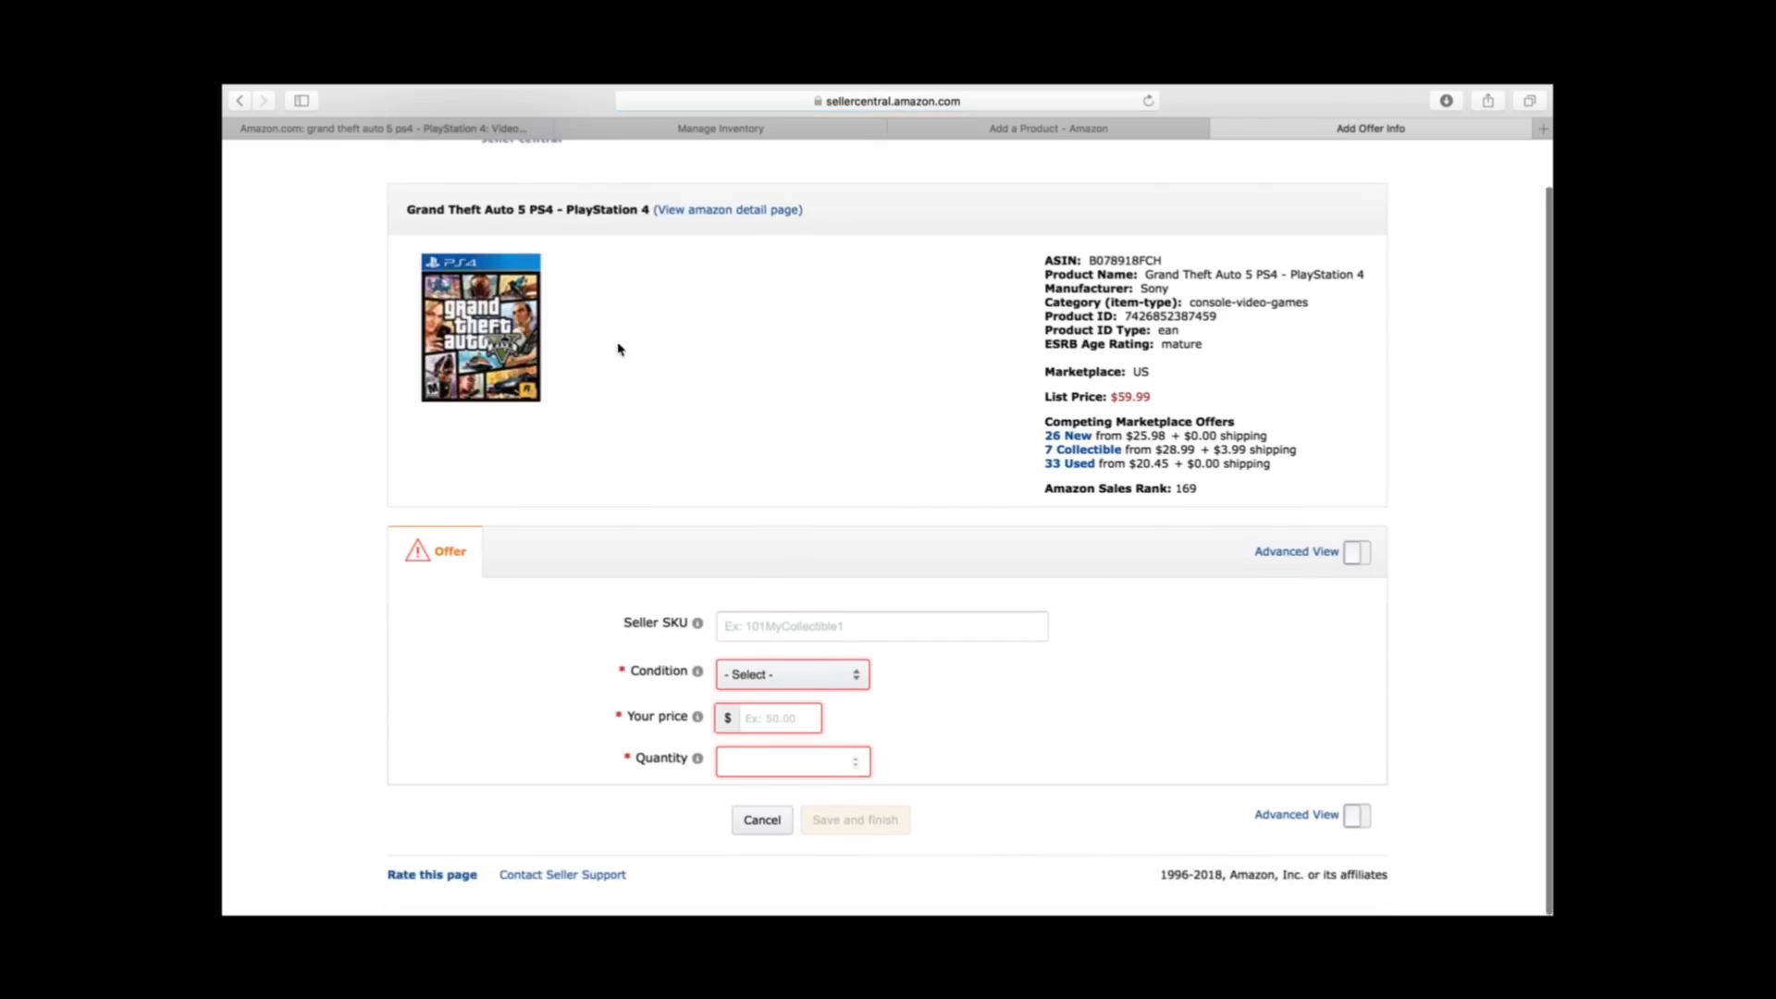
{"action": "left_click", "coordinate": [778, 630]}
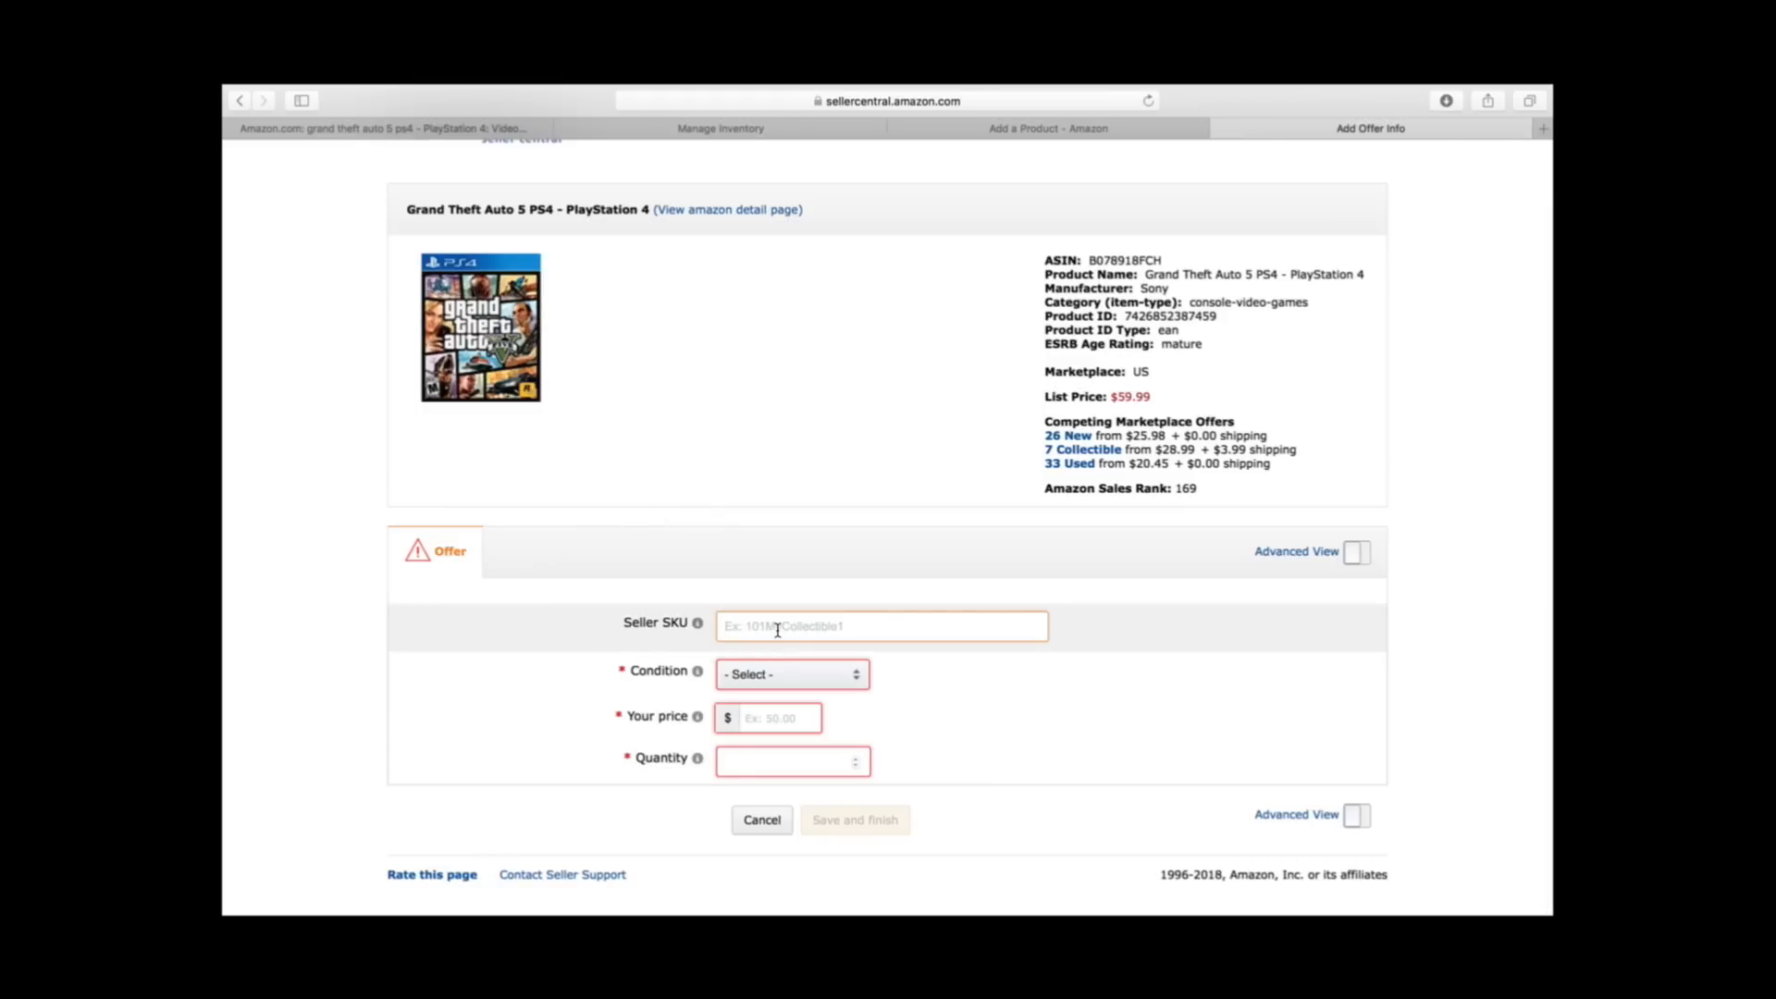
{"action": "type", "text": "RSFGTZV1"}
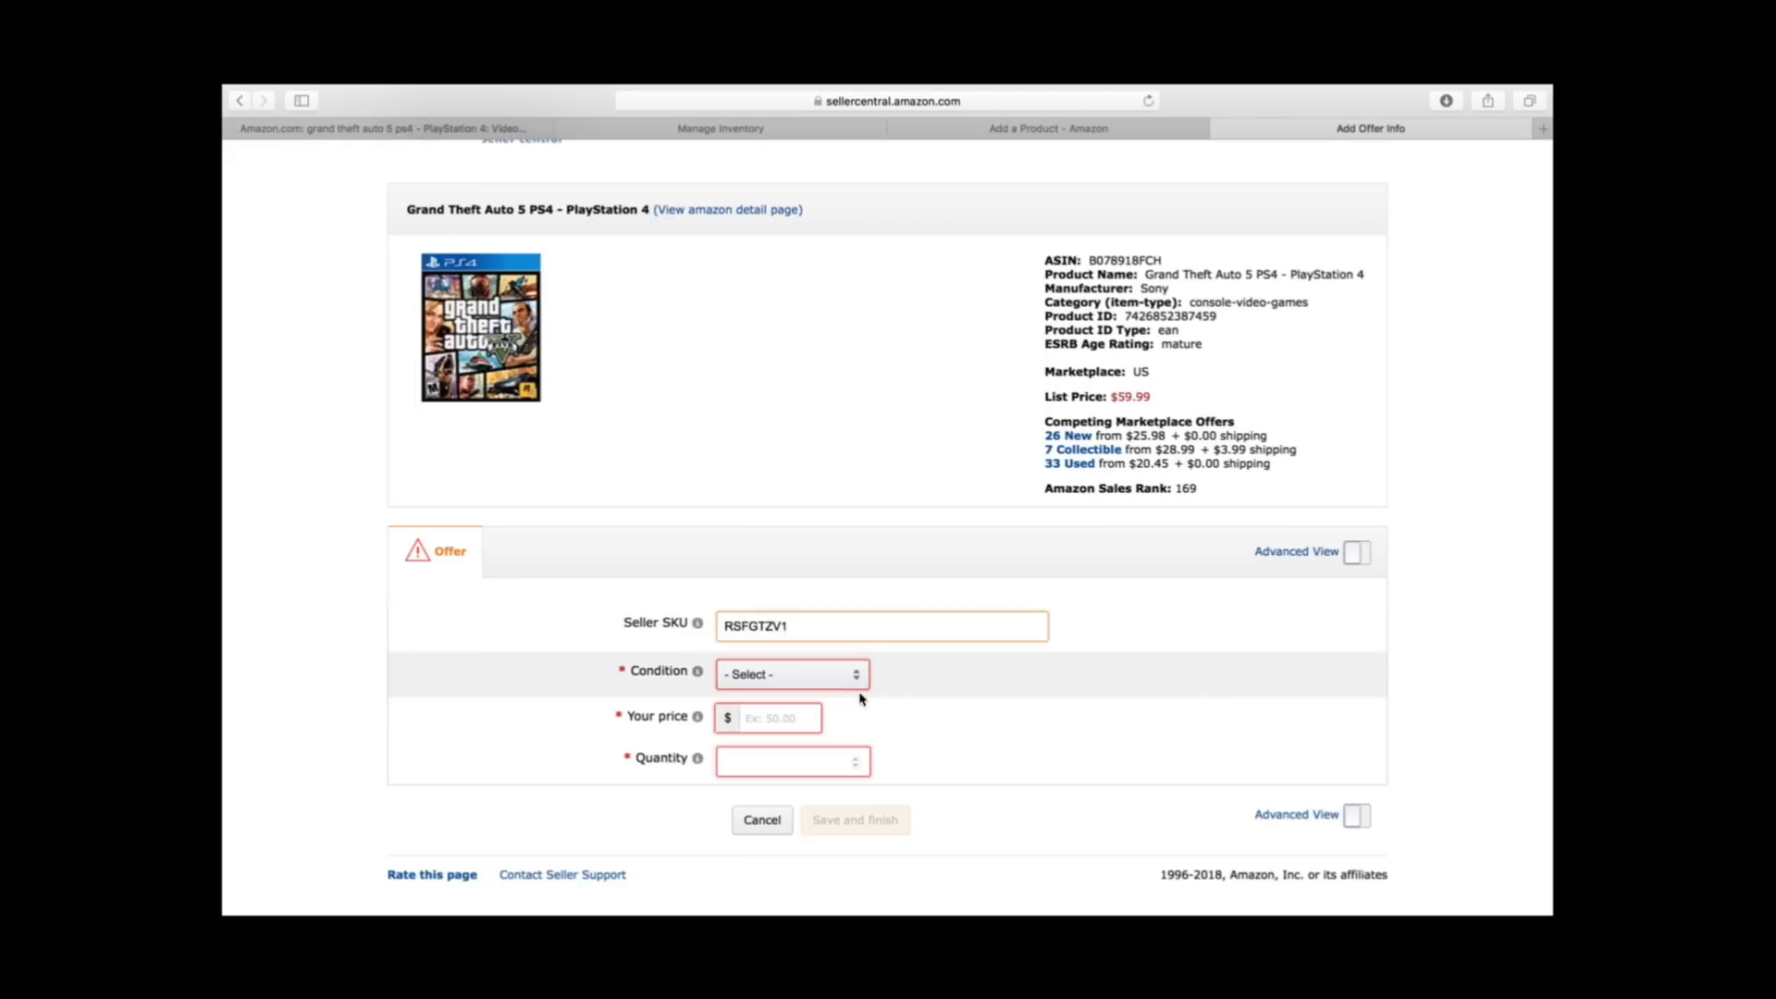
Replace the seller SKU with 101A
{"action": "left_click_drag", "start_coordinate": [823, 638], "coordinate": [634, 625]}
{"action": "type", "text": "110"}
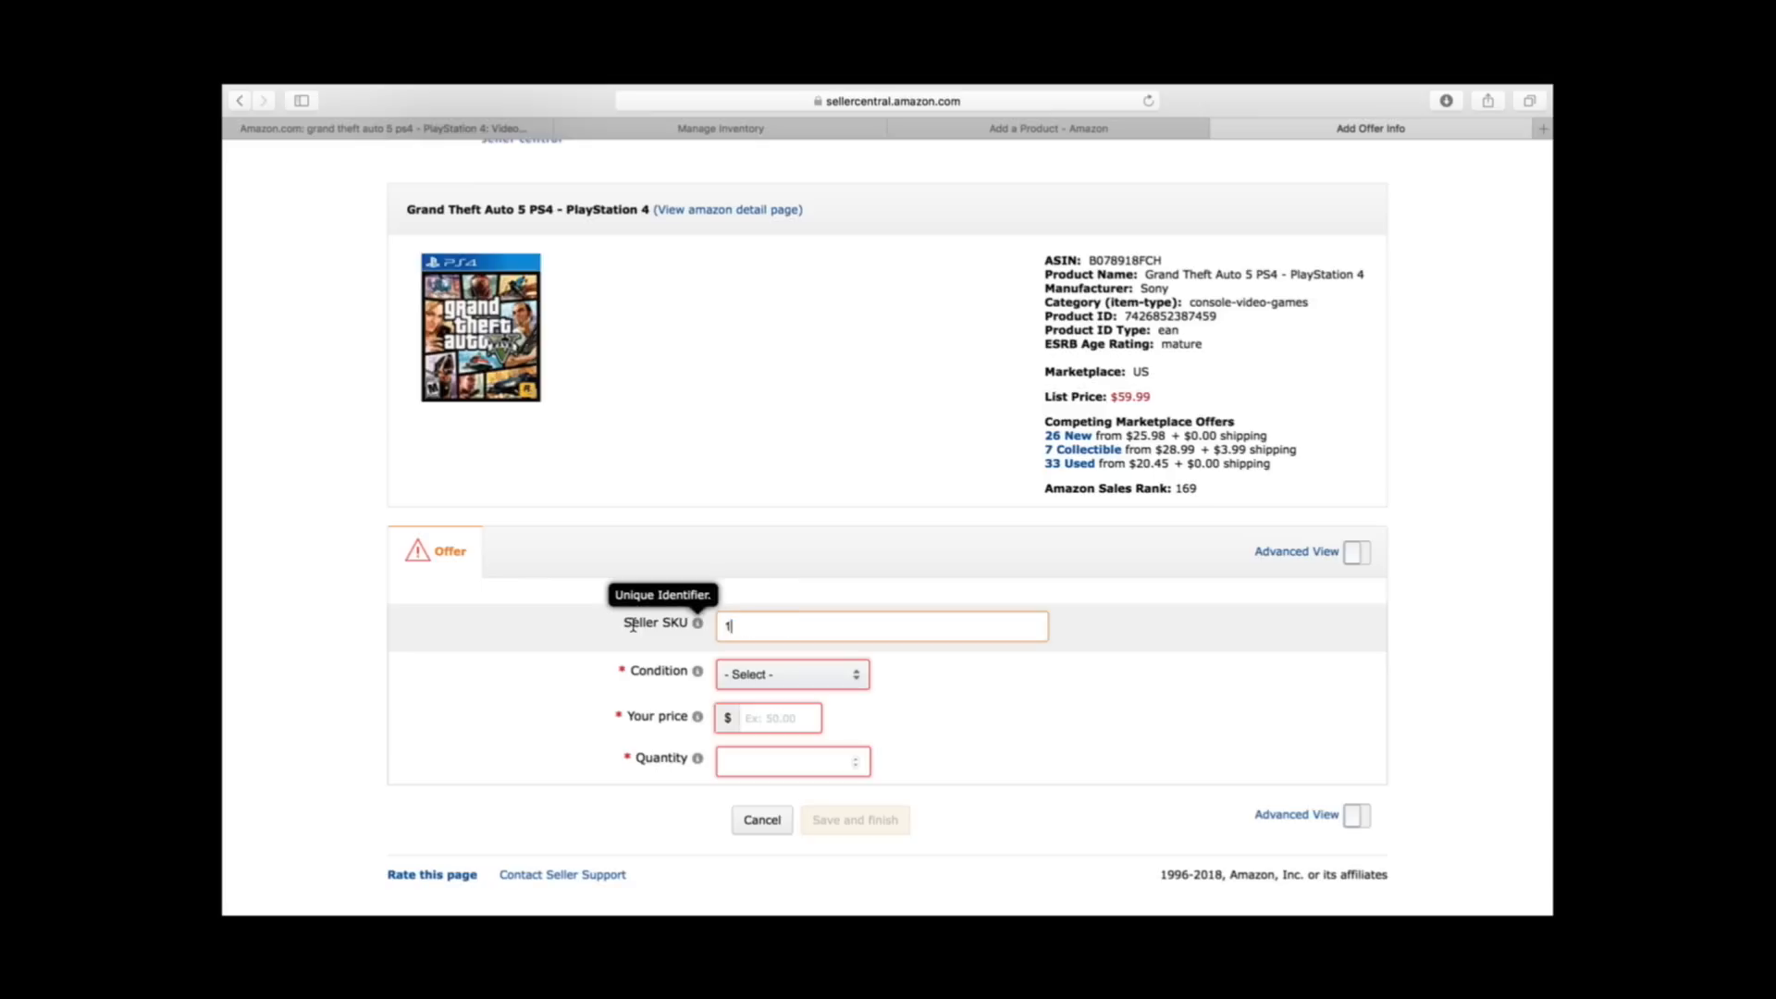
{"action": "key", "text": "BackSpace"}
{"action": "key", "text": "BackSpace"}
{"action": "key", "text": "BackSpace"}
{"action": "type", "text": "101"}
Set the offer's condition to Used - Very Good
{"action": "left_click", "coordinate": [788, 673]}
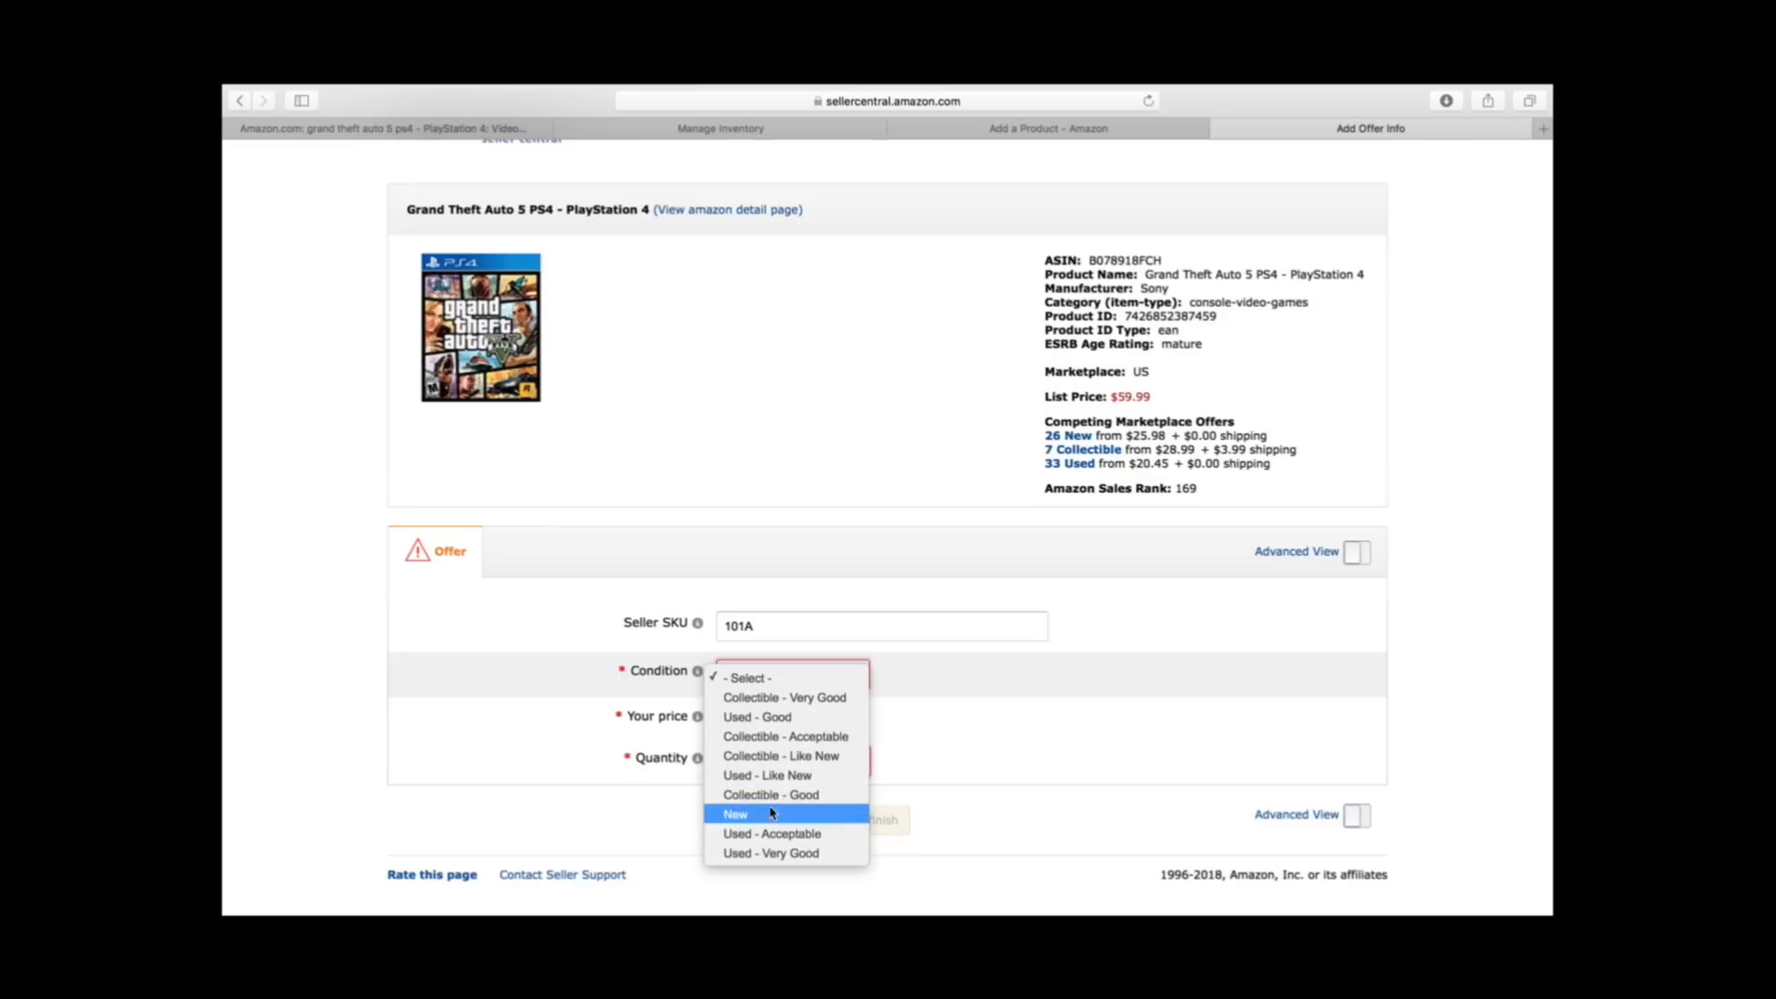
{"action": "left_click", "coordinate": [774, 851]}
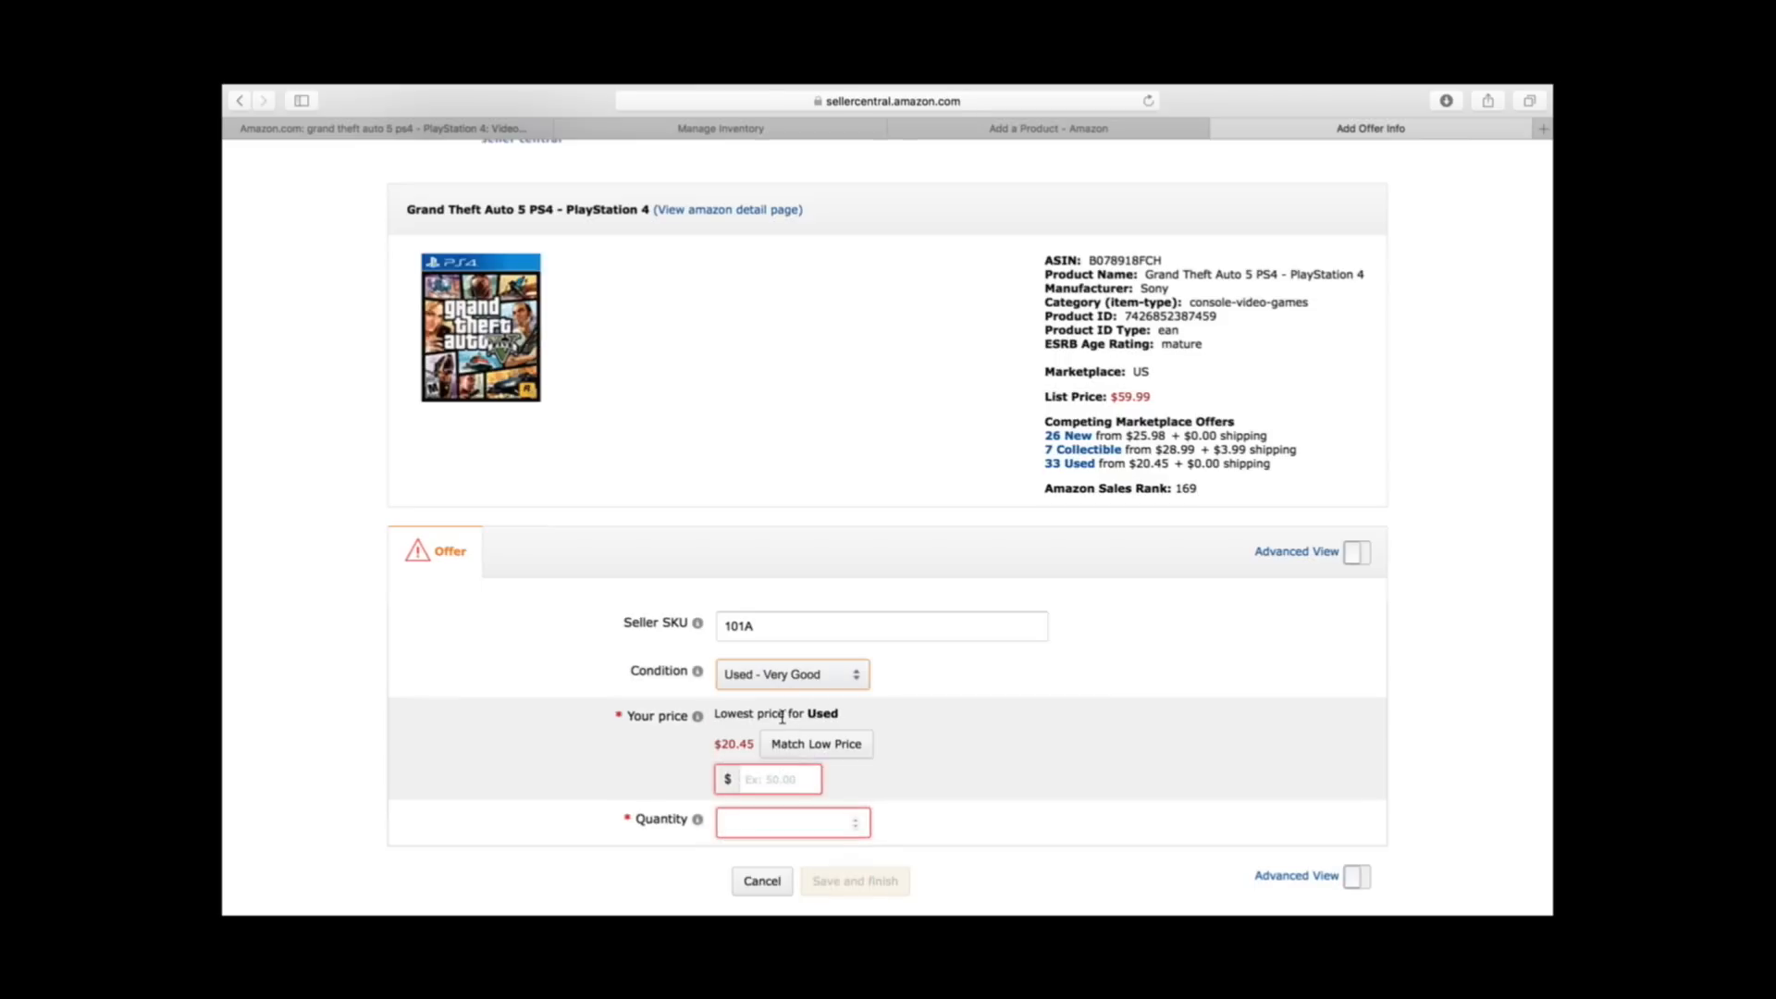
{"action": "scroll", "coordinate": [785, 705], "scroll_direction": "down", "scroll_amount": 2}
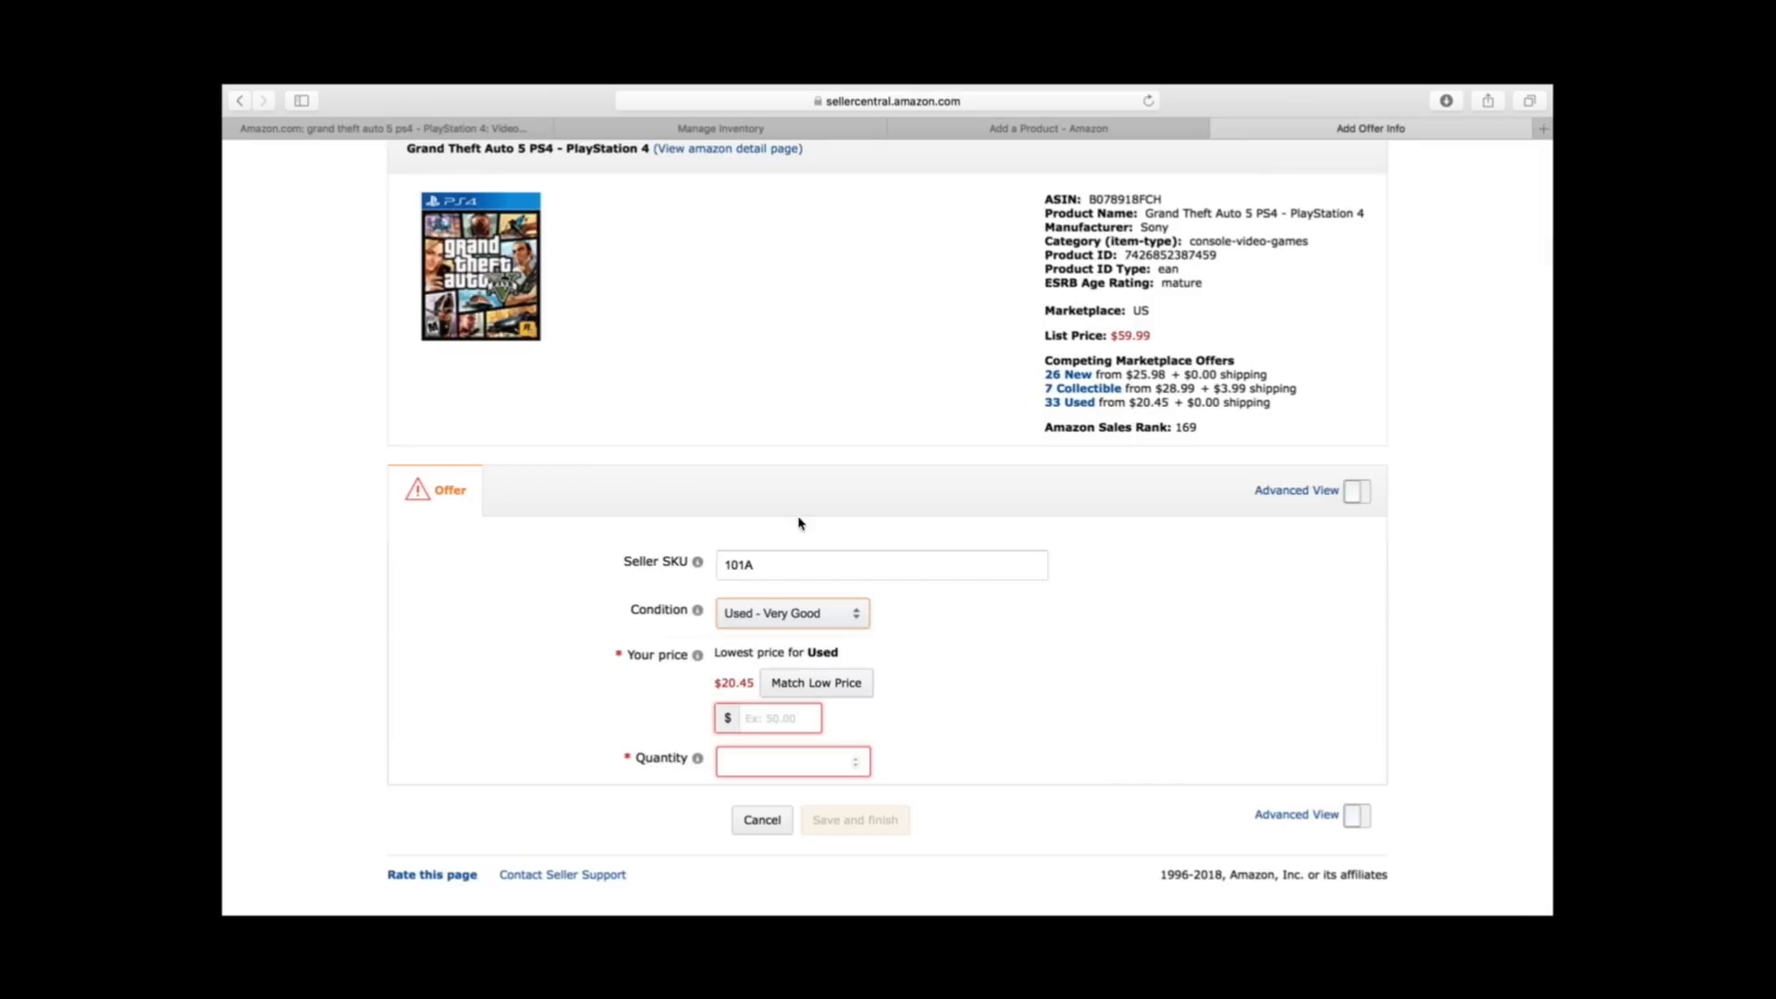
Switch to the Amazon store results and open the used and new offers for Grand Theft Auto 5 PS4 - PlayStation 4
{"action": "left_click", "coordinate": [471, 131]}
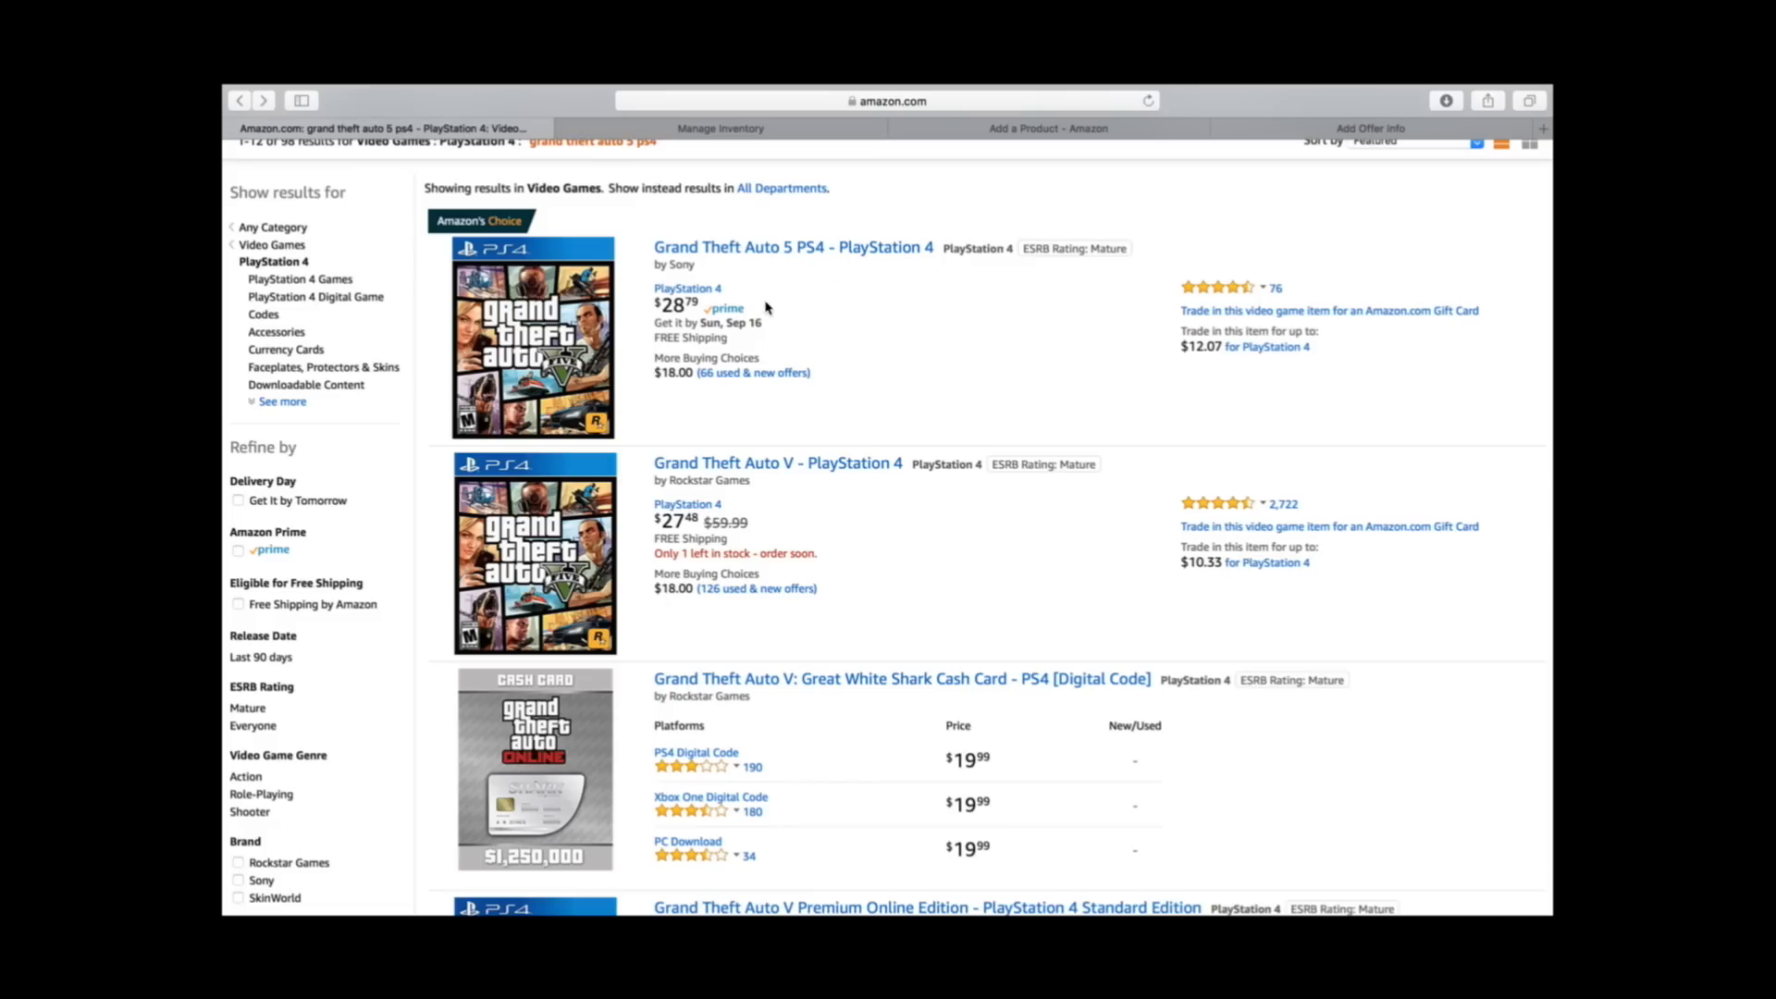
{"action": "scroll", "coordinate": [940, 412], "scroll_direction": "down", "scroll_amount": 1}
{"action": "scroll", "coordinate": [940, 412], "scroll_direction": "down", "scroll_amount": 1}
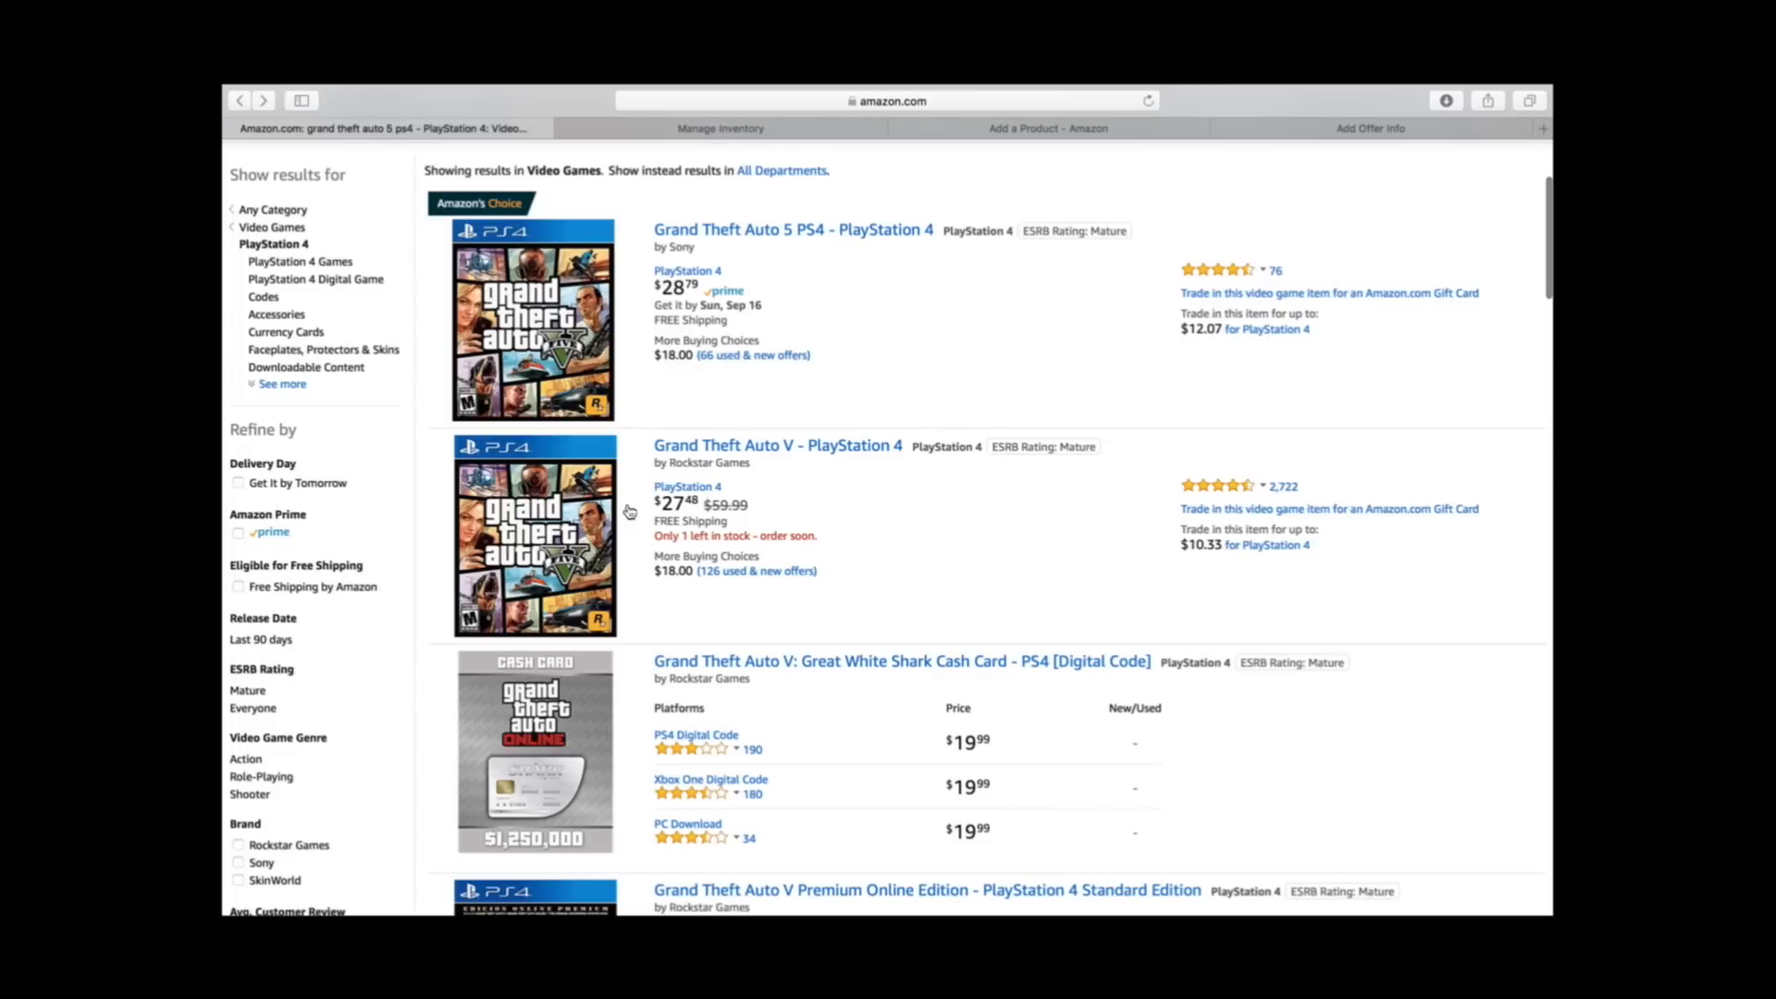
{"action": "left_click", "coordinate": [731, 356]}
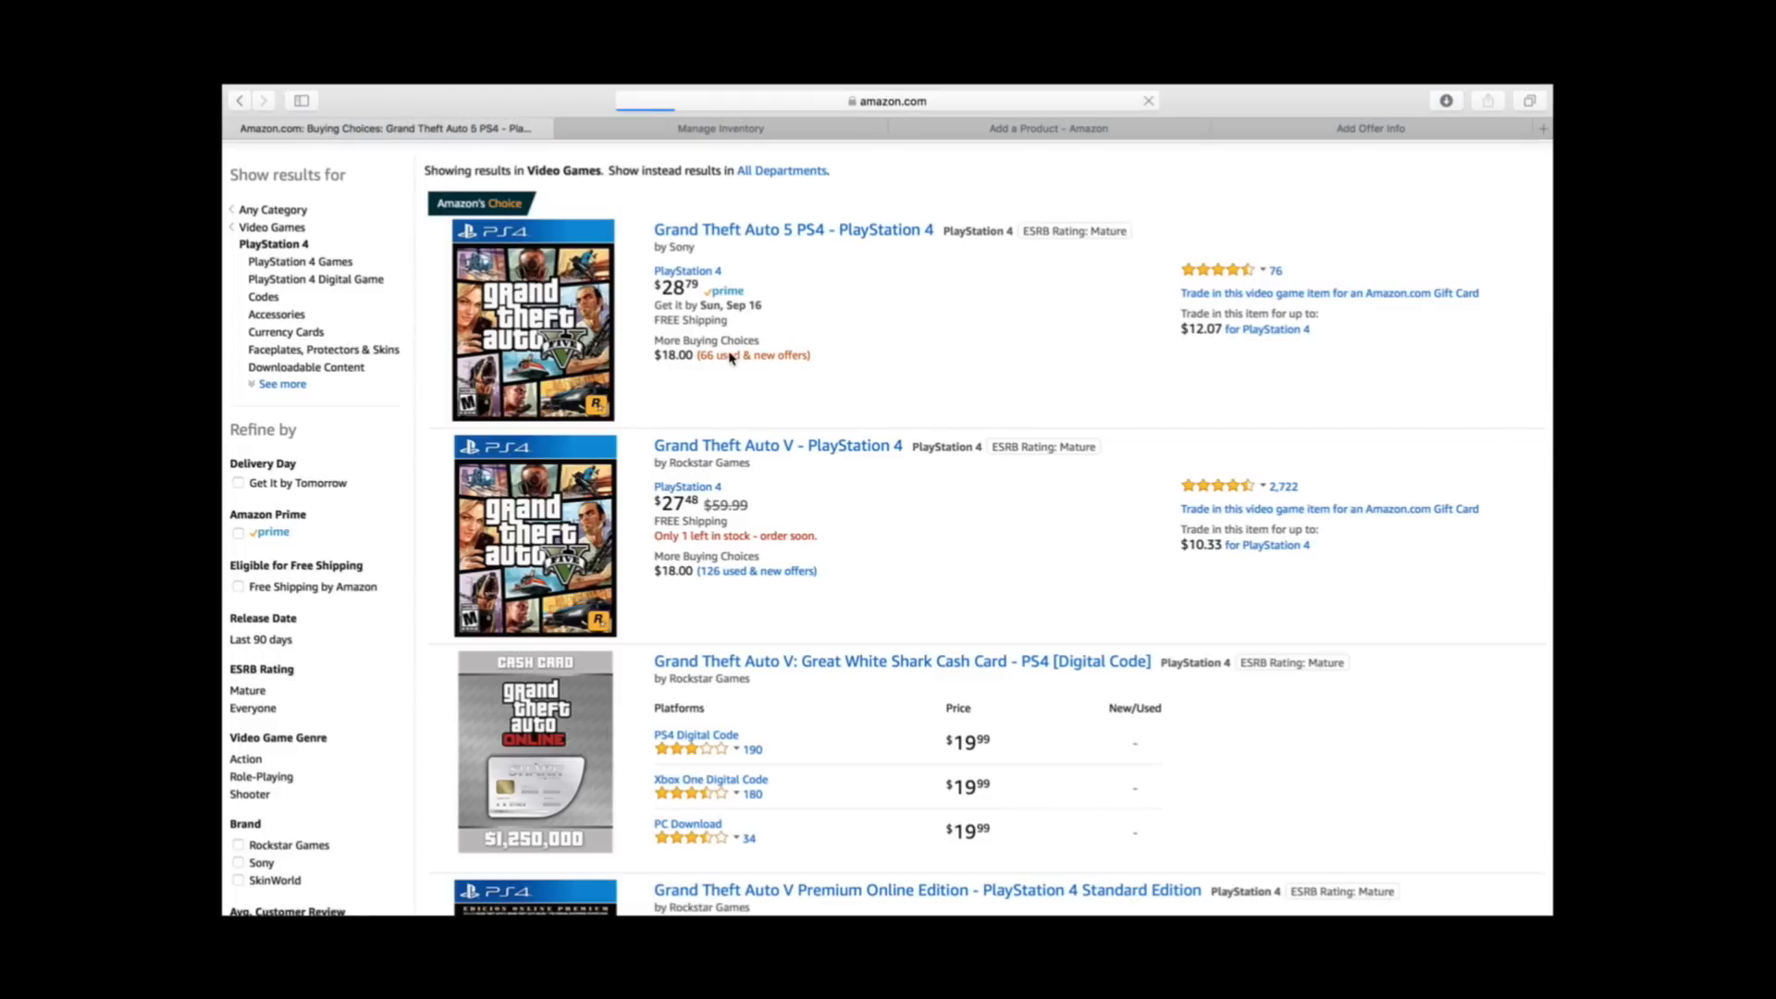
{"action": "scroll", "coordinate": [836, 591], "scroll_direction": "down", "scroll_amount": 5}
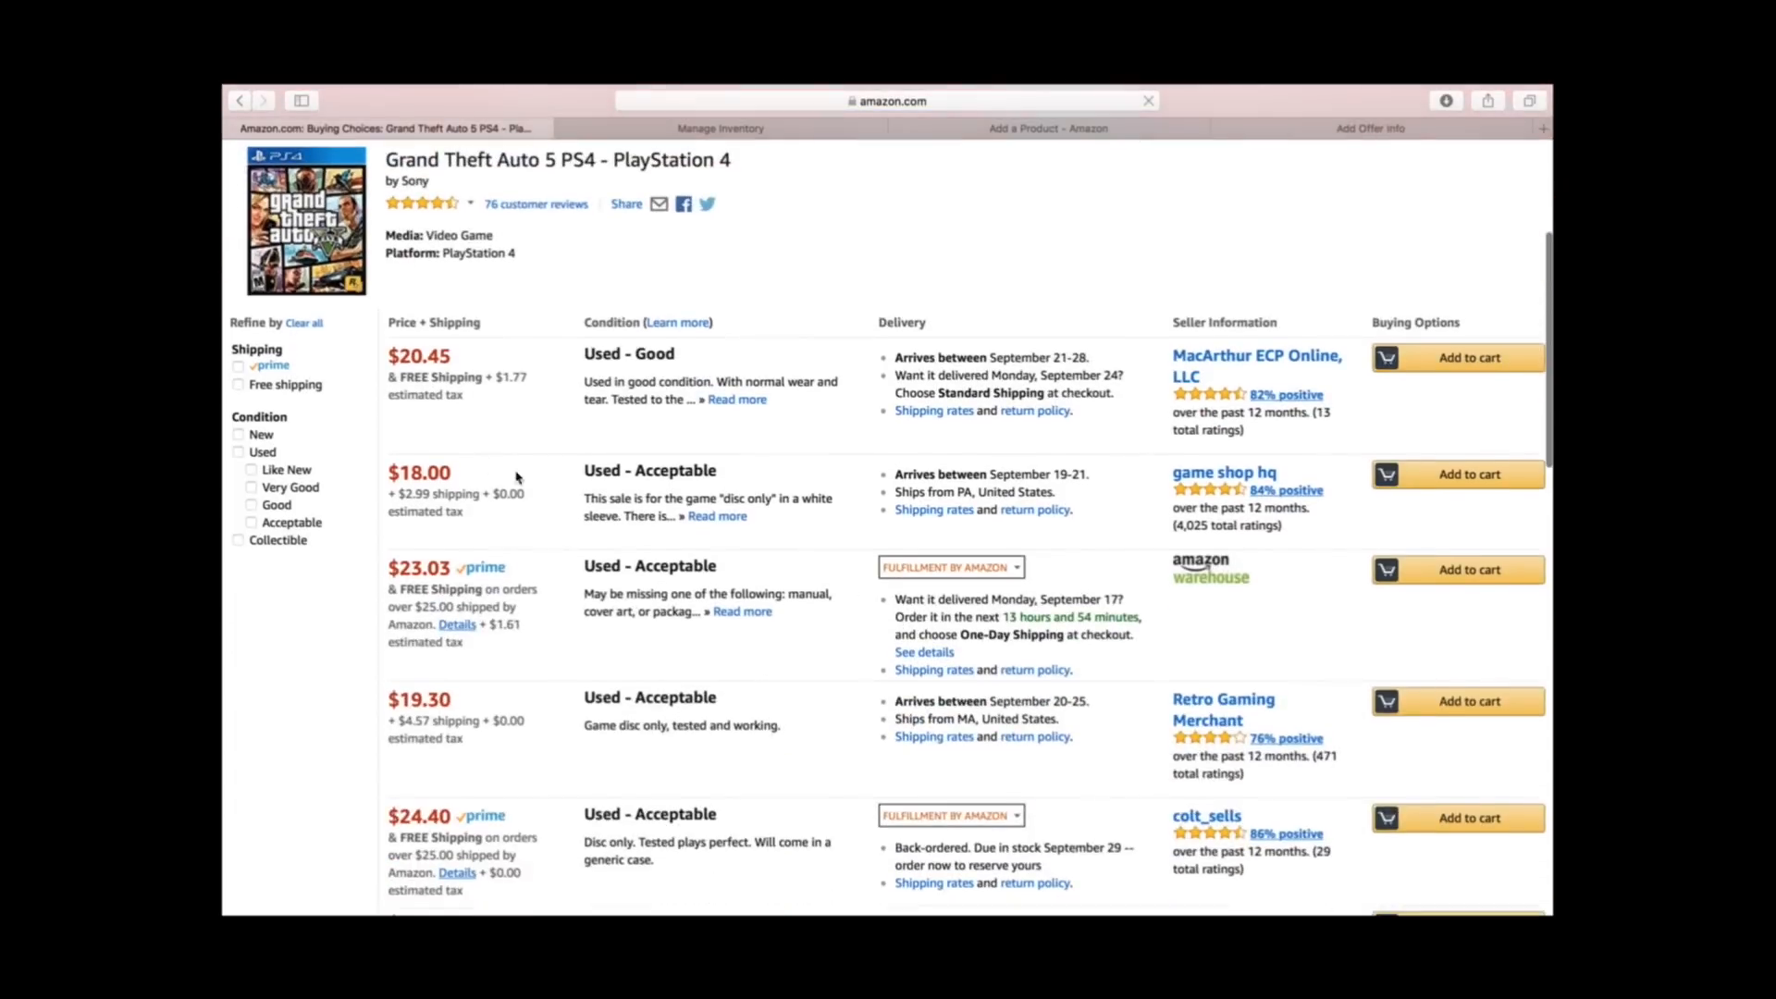
Examine the price, shipping and estimated tax of the Used - Good offer at the head of the competing offers
{"action": "left_click_drag", "start_coordinate": [390, 368], "coordinate": [492, 379]}
{"action": "left_click", "coordinate": [475, 367]}
{"action": "left_click", "coordinate": [535, 405]}
{"action": "scroll", "coordinate": [668, 377], "scroll_direction": "down", "scroll_amount": 1}
{"action": "scroll", "coordinate": [668, 377], "scroll_direction": "down", "scroll_amount": 1}
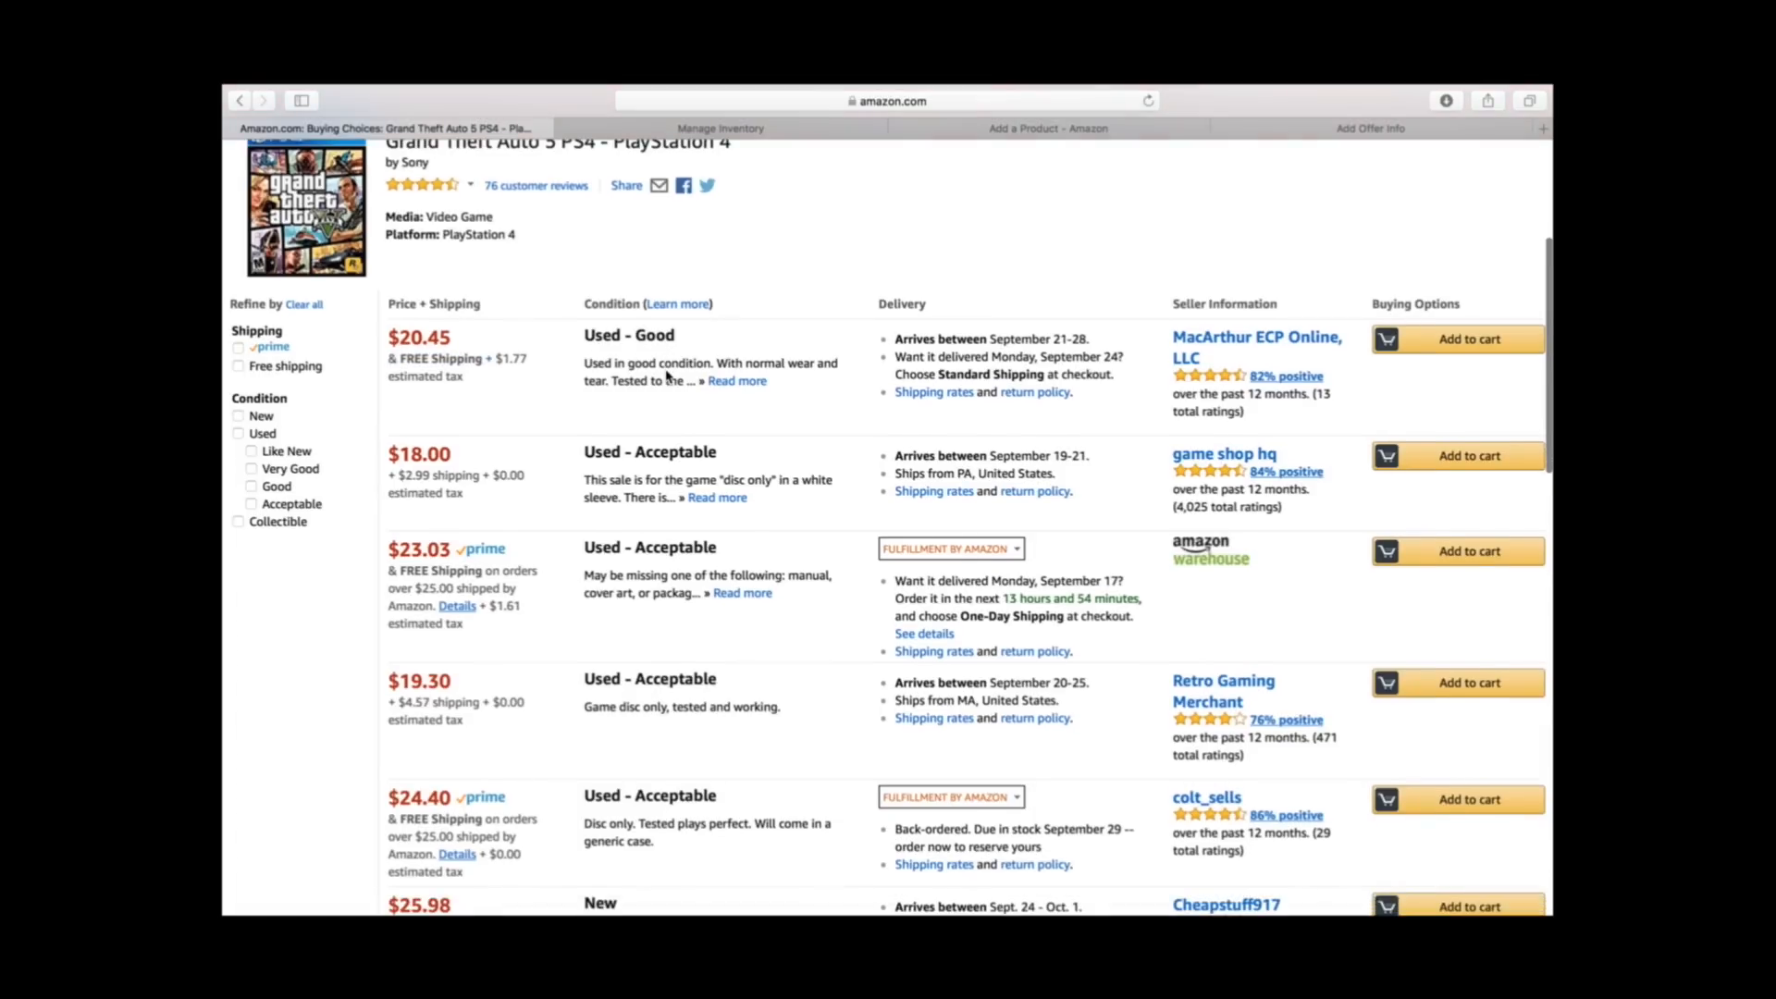
{"action": "left_click_drag", "start_coordinate": [496, 363], "coordinate": [541, 364]}
{"action": "left_click", "coordinate": [542, 379]}
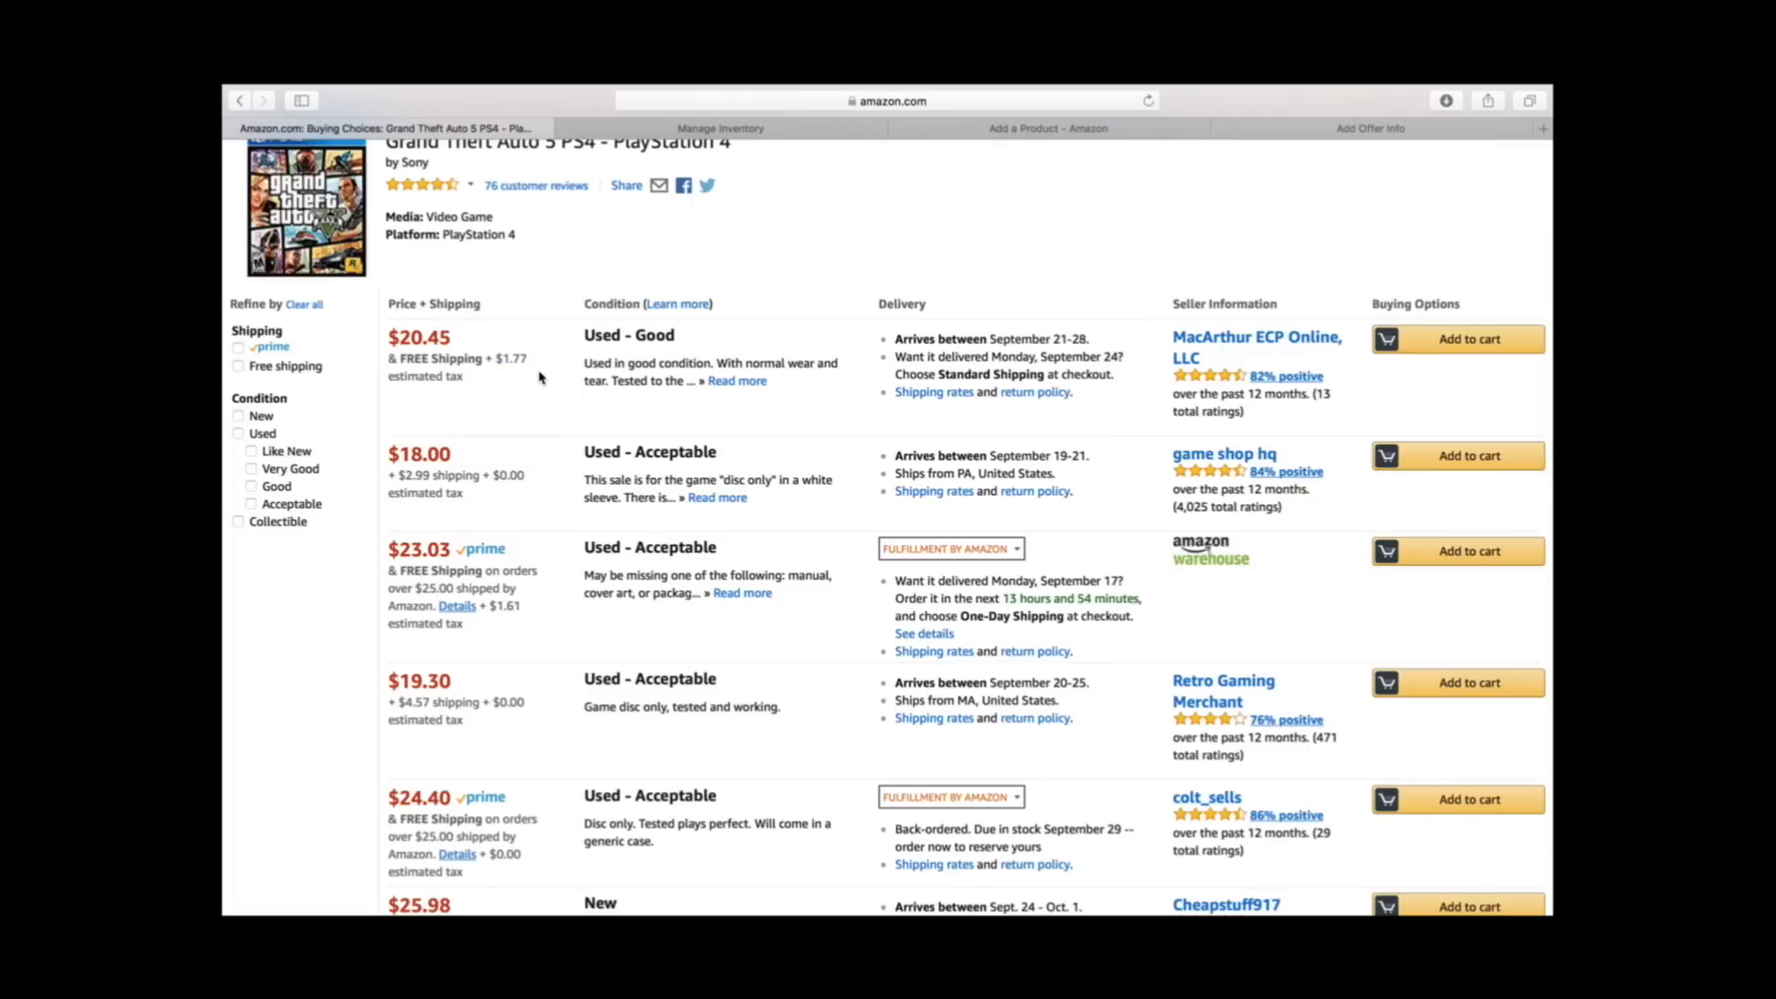
{"action": "left_click_drag", "start_coordinate": [493, 364], "coordinate": [548, 364]}
{"action": "left_click", "coordinate": [550, 383]}
Compare the offer form with the competing offers, examining the price of the Prime offer from Amazon Warehouse
{"action": "left_click", "coordinate": [1355, 133]}
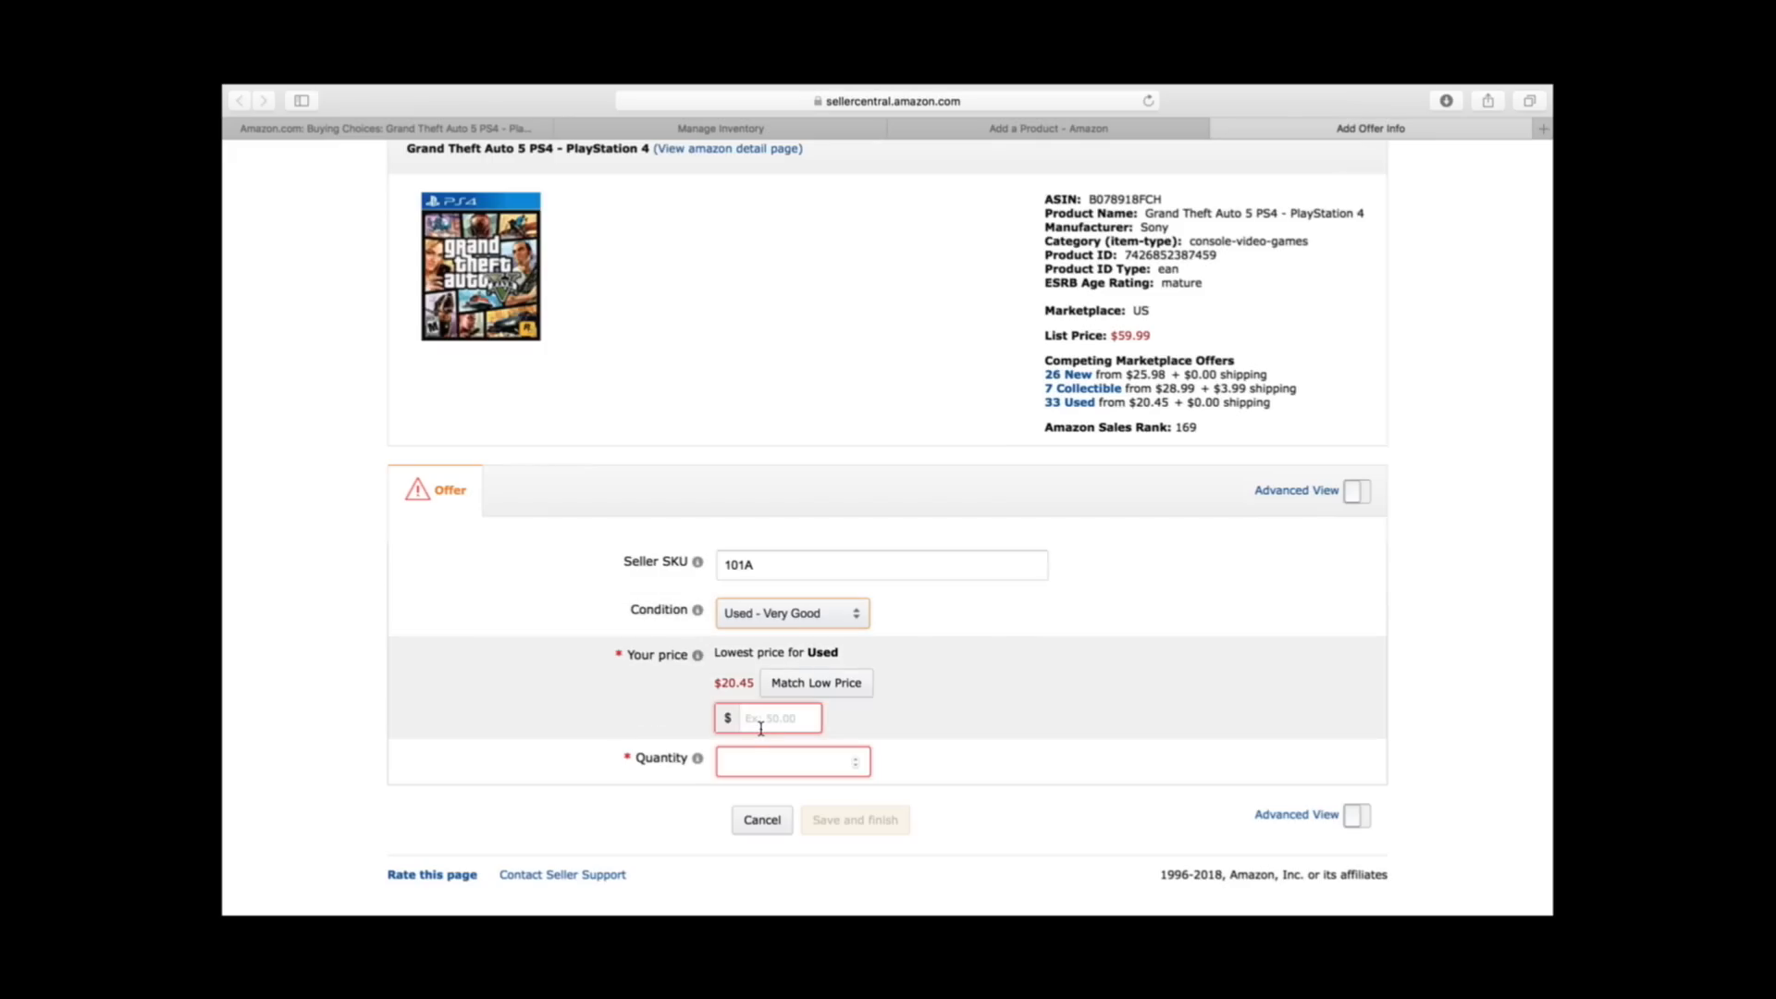
{"action": "left_click", "coordinate": [518, 131]}
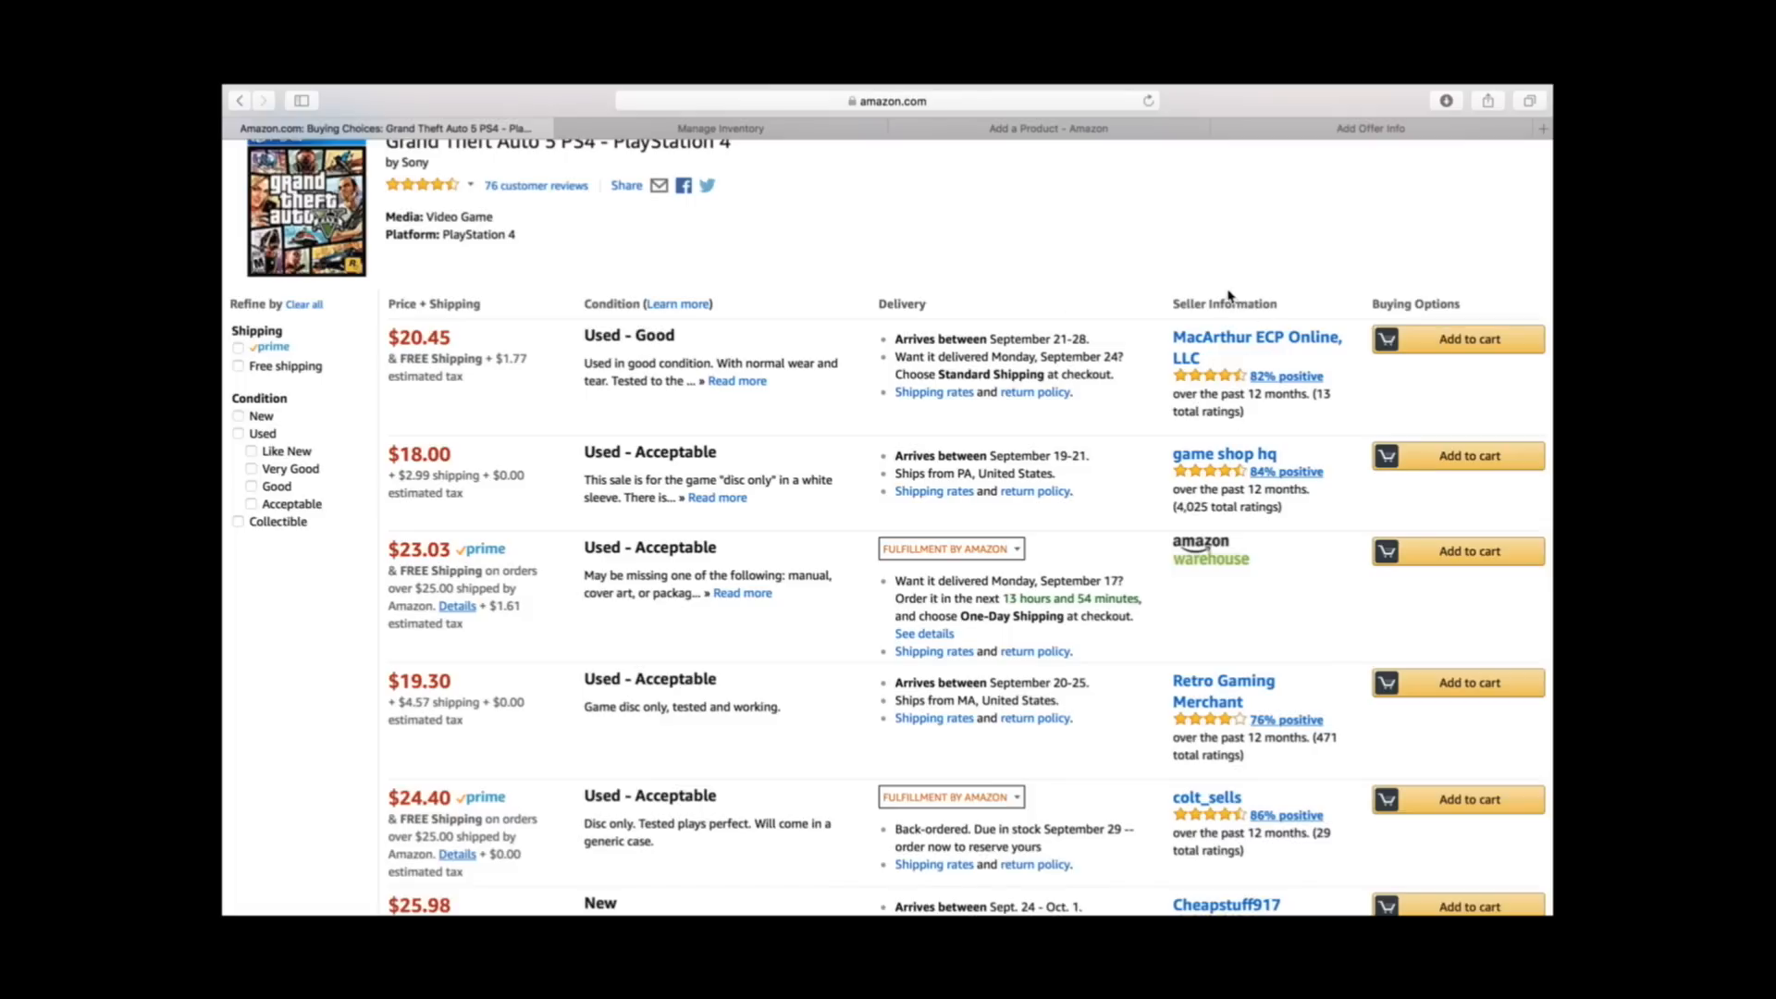
{"action": "scroll", "coordinate": [450, 469], "scroll_direction": "down", "scroll_amount": 1}
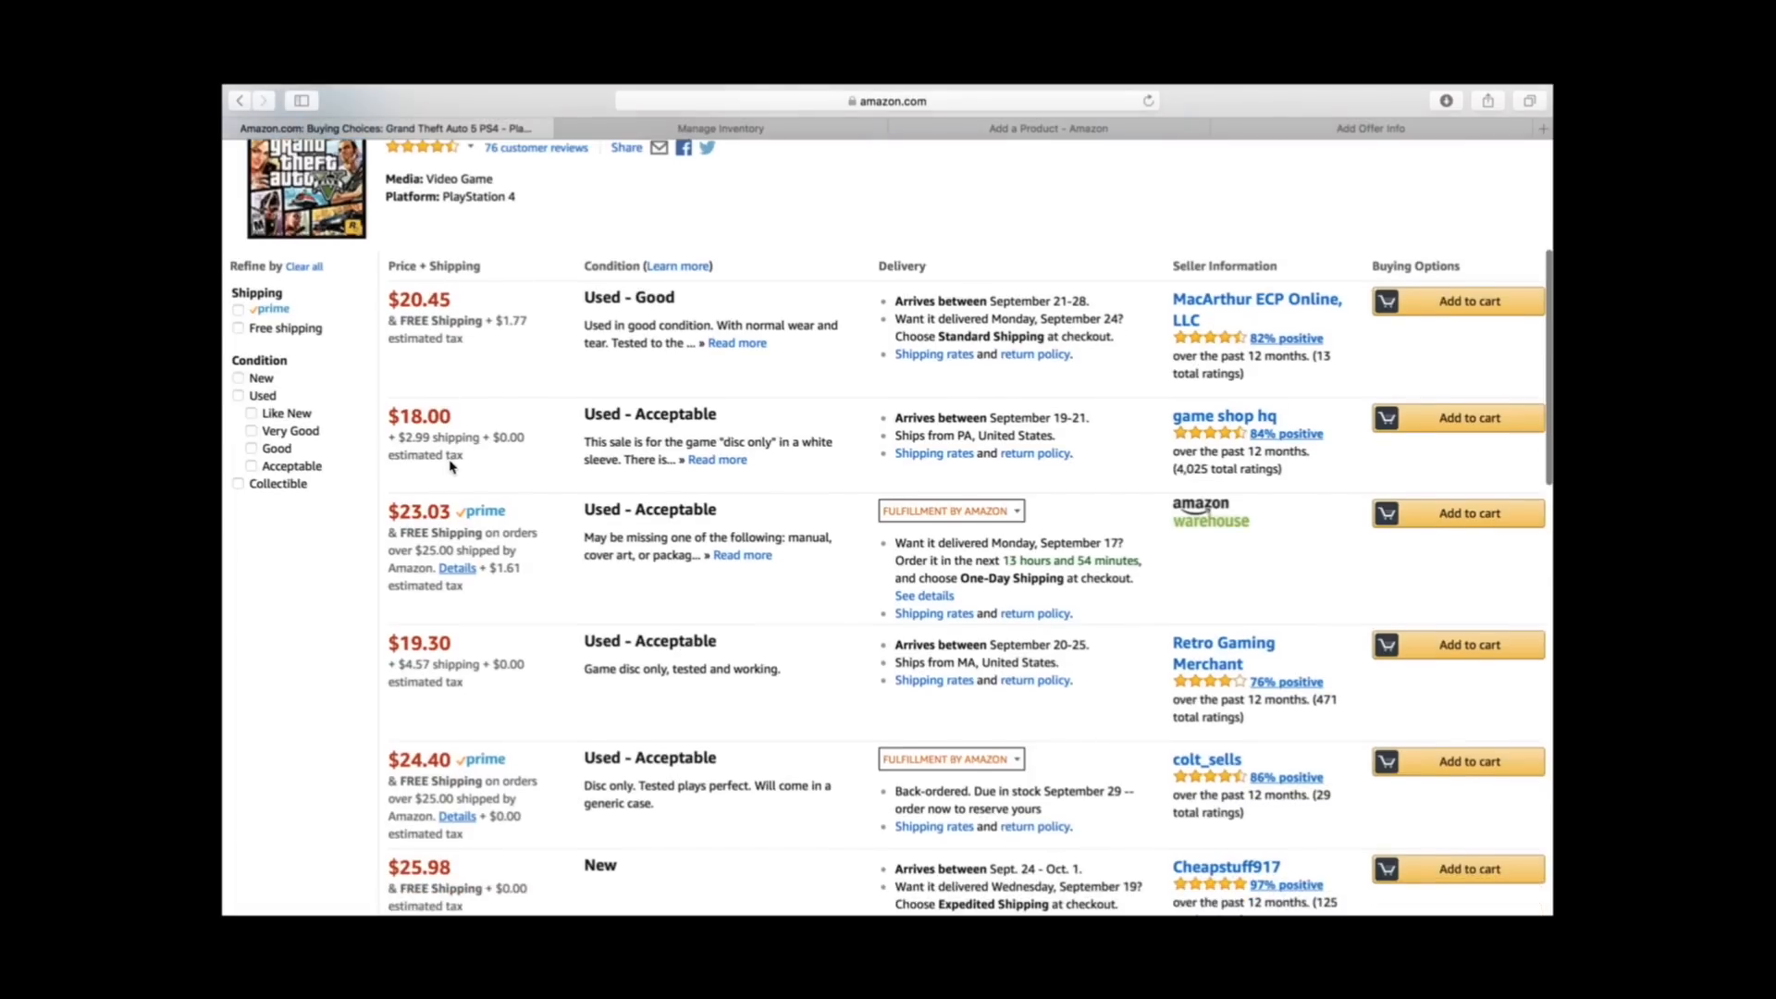
{"action": "left_click_drag", "start_coordinate": [397, 522], "coordinate": [453, 517]}
{"action": "left_click", "coordinate": [340, 595]}
Return to the offer form and set the price to $22.50
{"action": "left_click", "coordinate": [1286, 129]}
{"action": "left_click", "coordinate": [775, 721]}
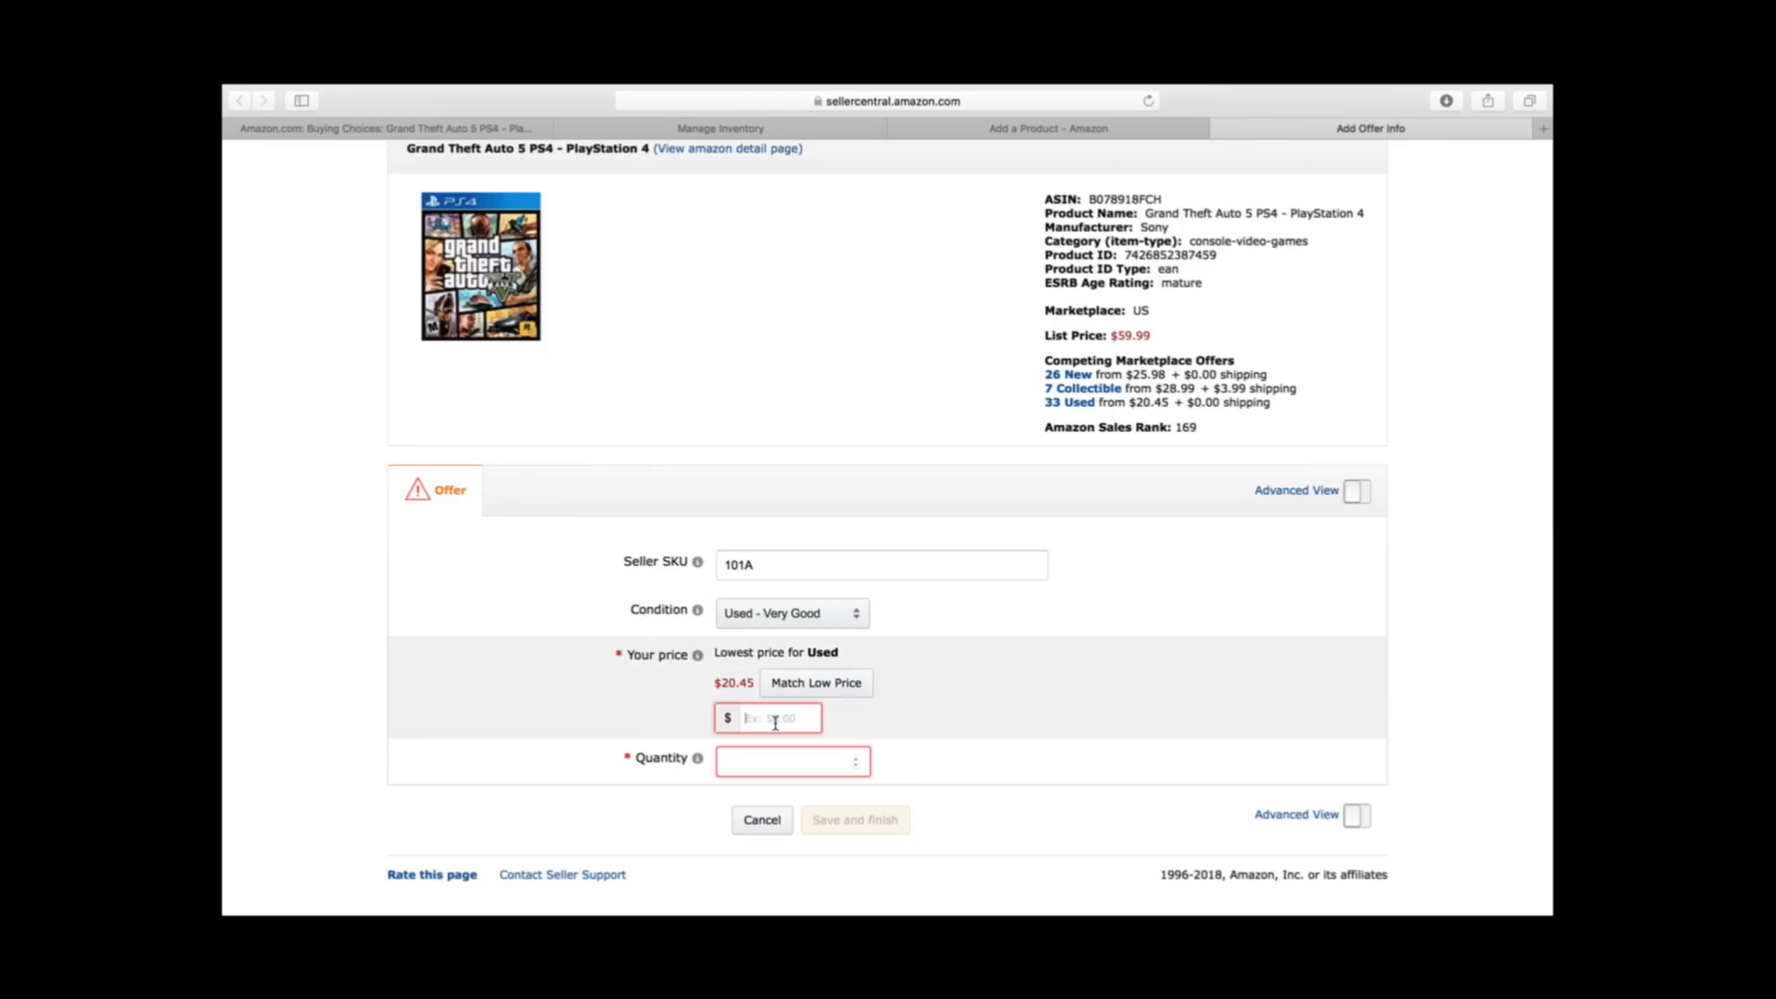
{"action": "type", "text": "22.50"}
Recheck the competing offers and change the offer's price to $22.99
{"action": "left_click", "coordinate": [911, 134]}
{"action": "left_click", "coordinate": [767, 135]}
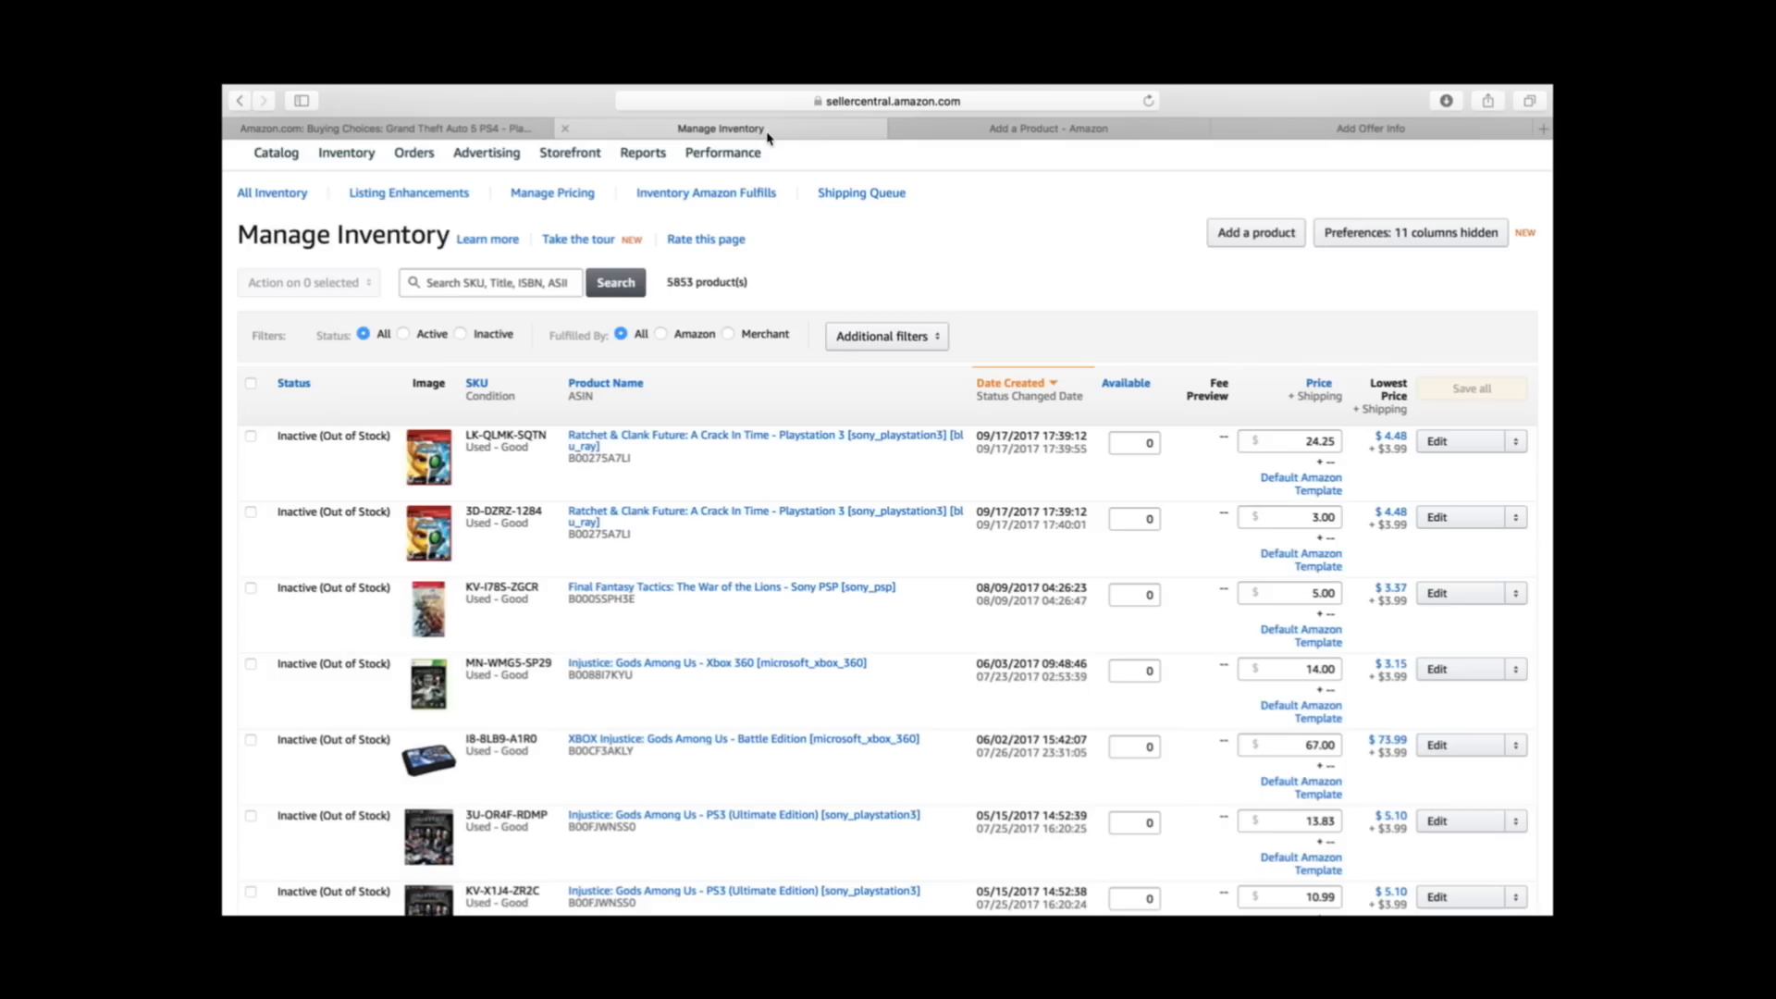
{"action": "left_click", "coordinate": [519, 129]}
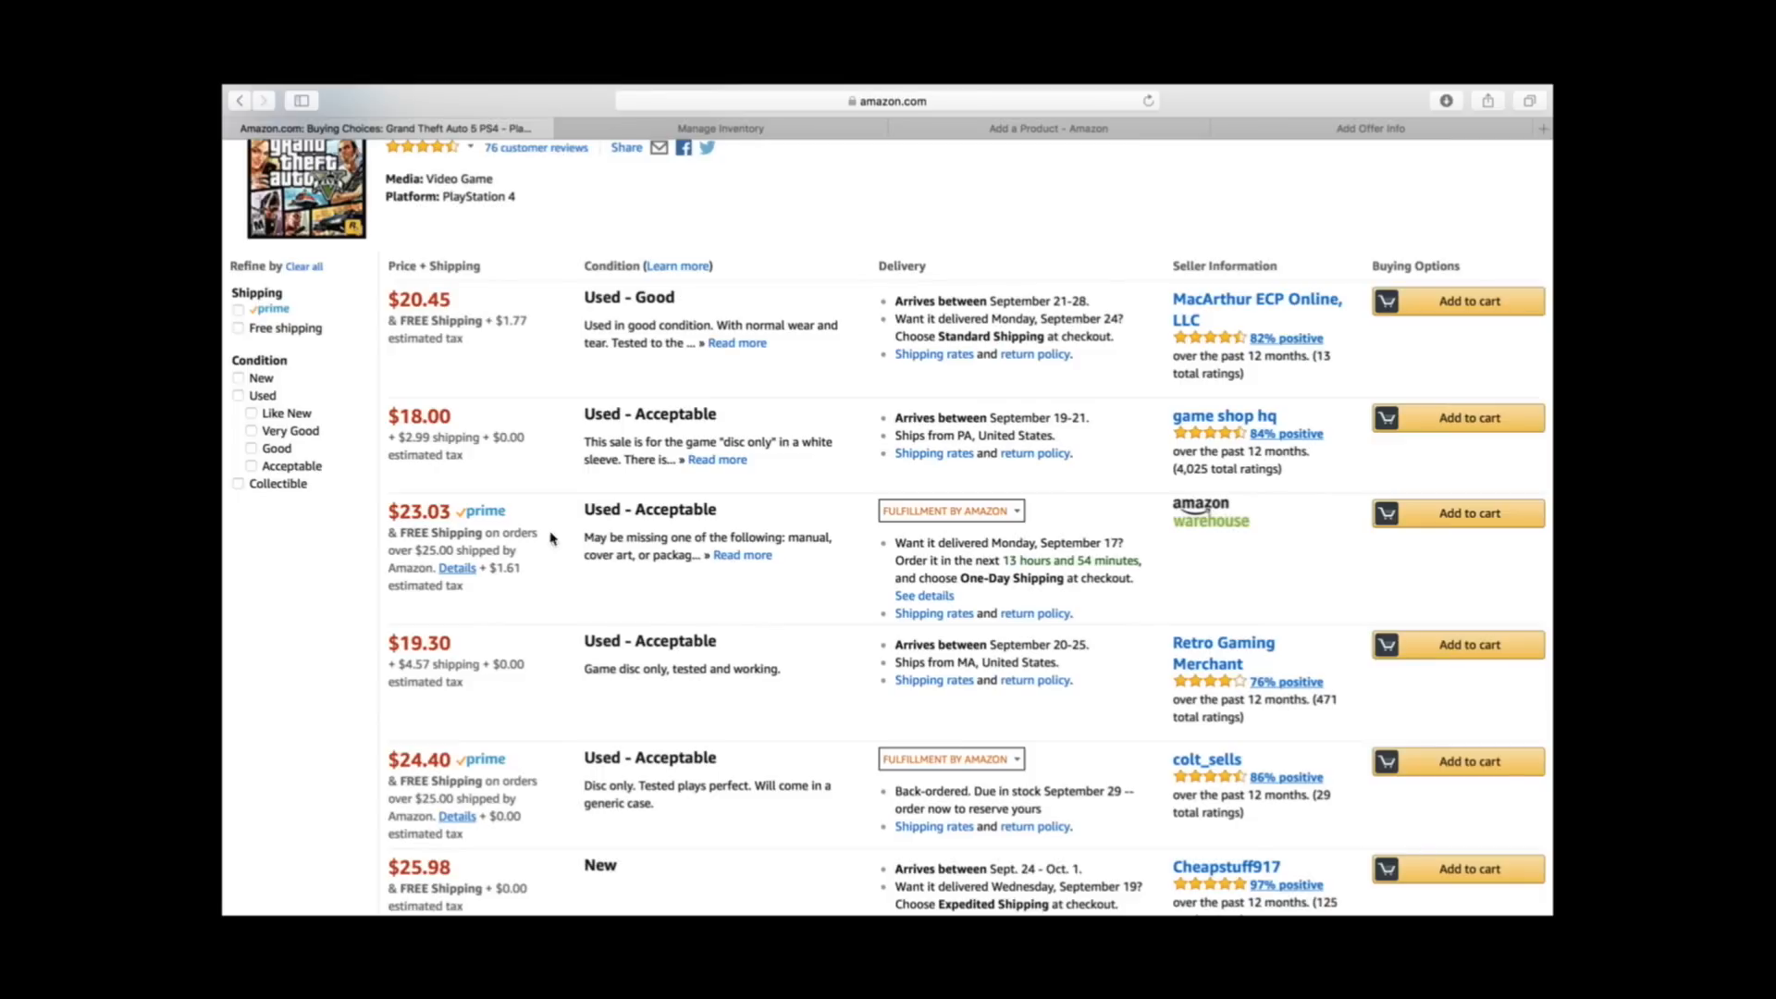
{"action": "left_click", "coordinate": [1371, 135]}
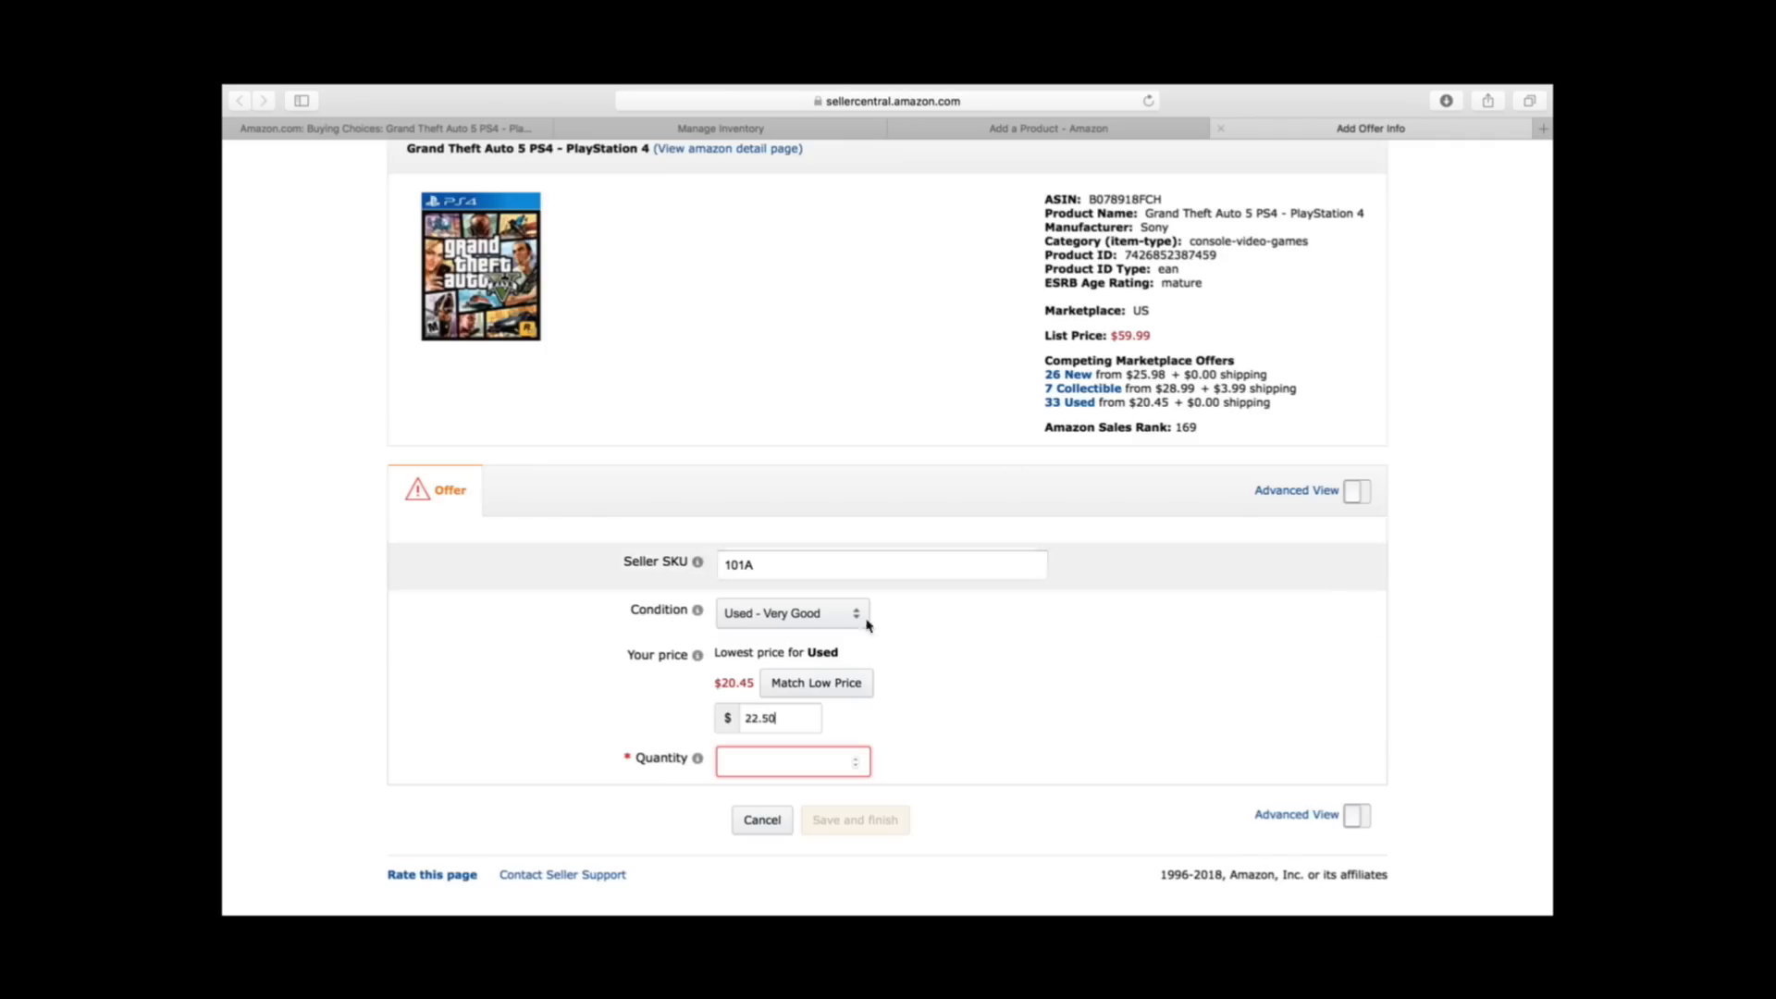
{"action": "left_click", "coordinate": [783, 729]}
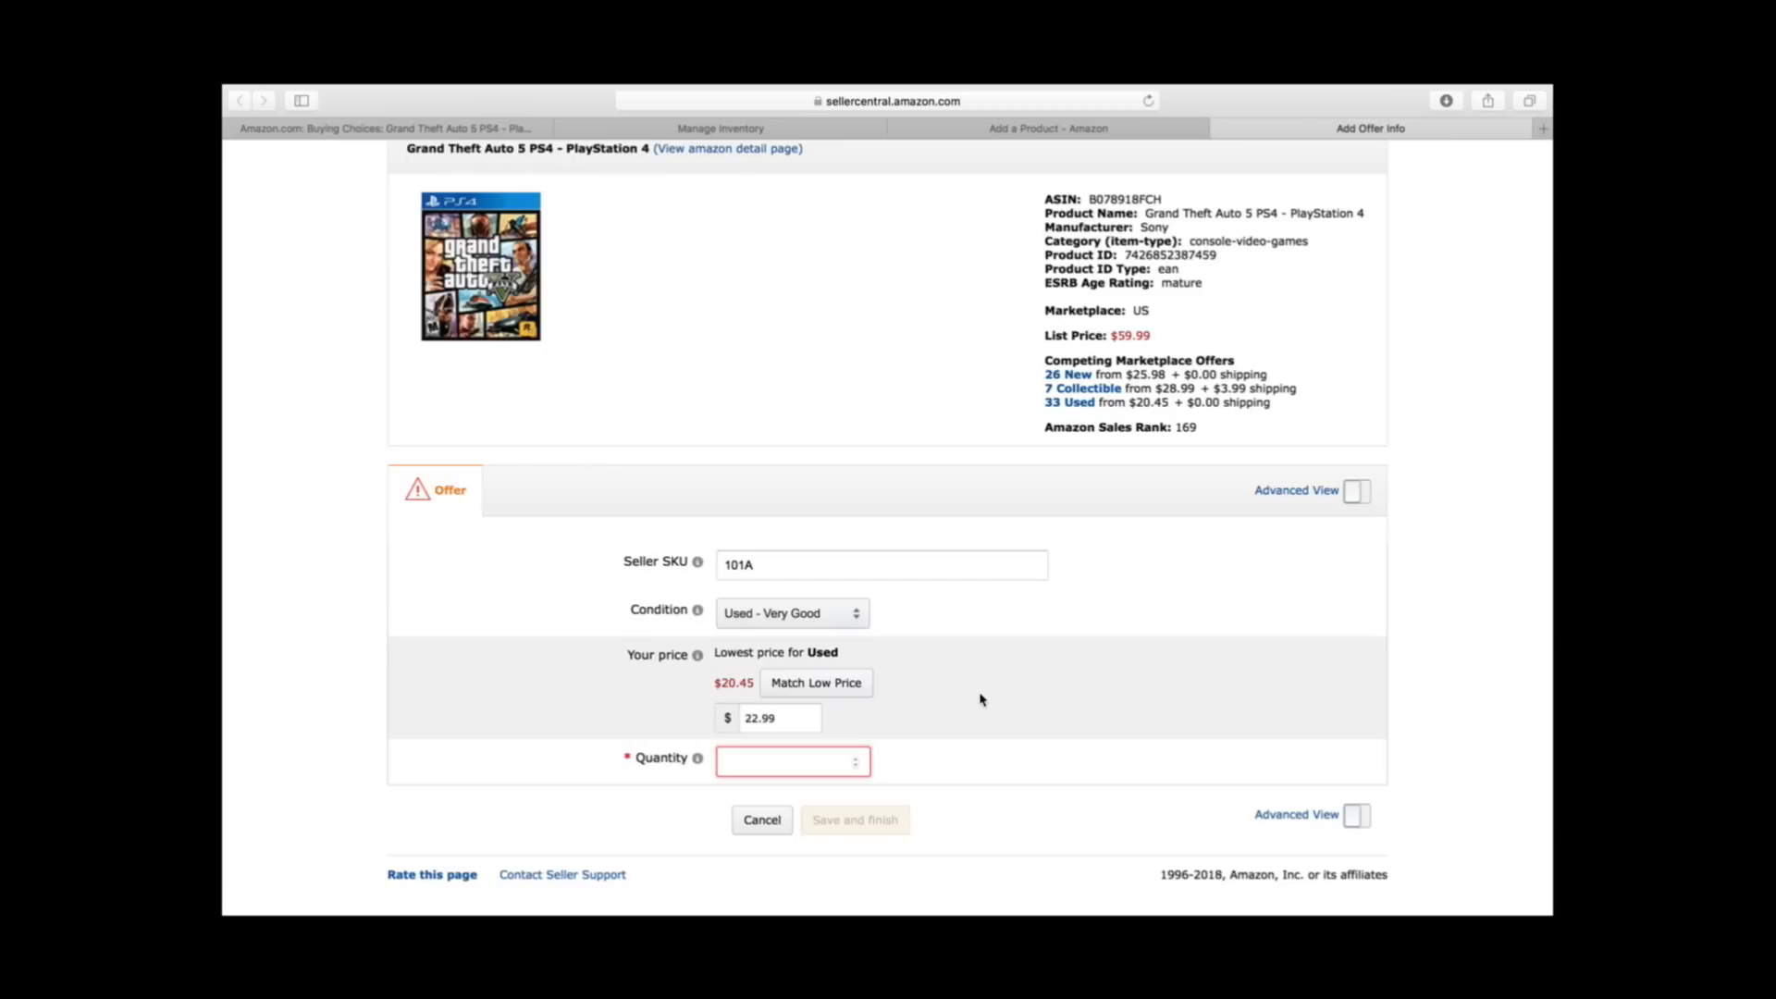
Look over the competing offers once more and set the offer's quantity to 1
{"action": "left_click", "coordinate": [460, 129]}
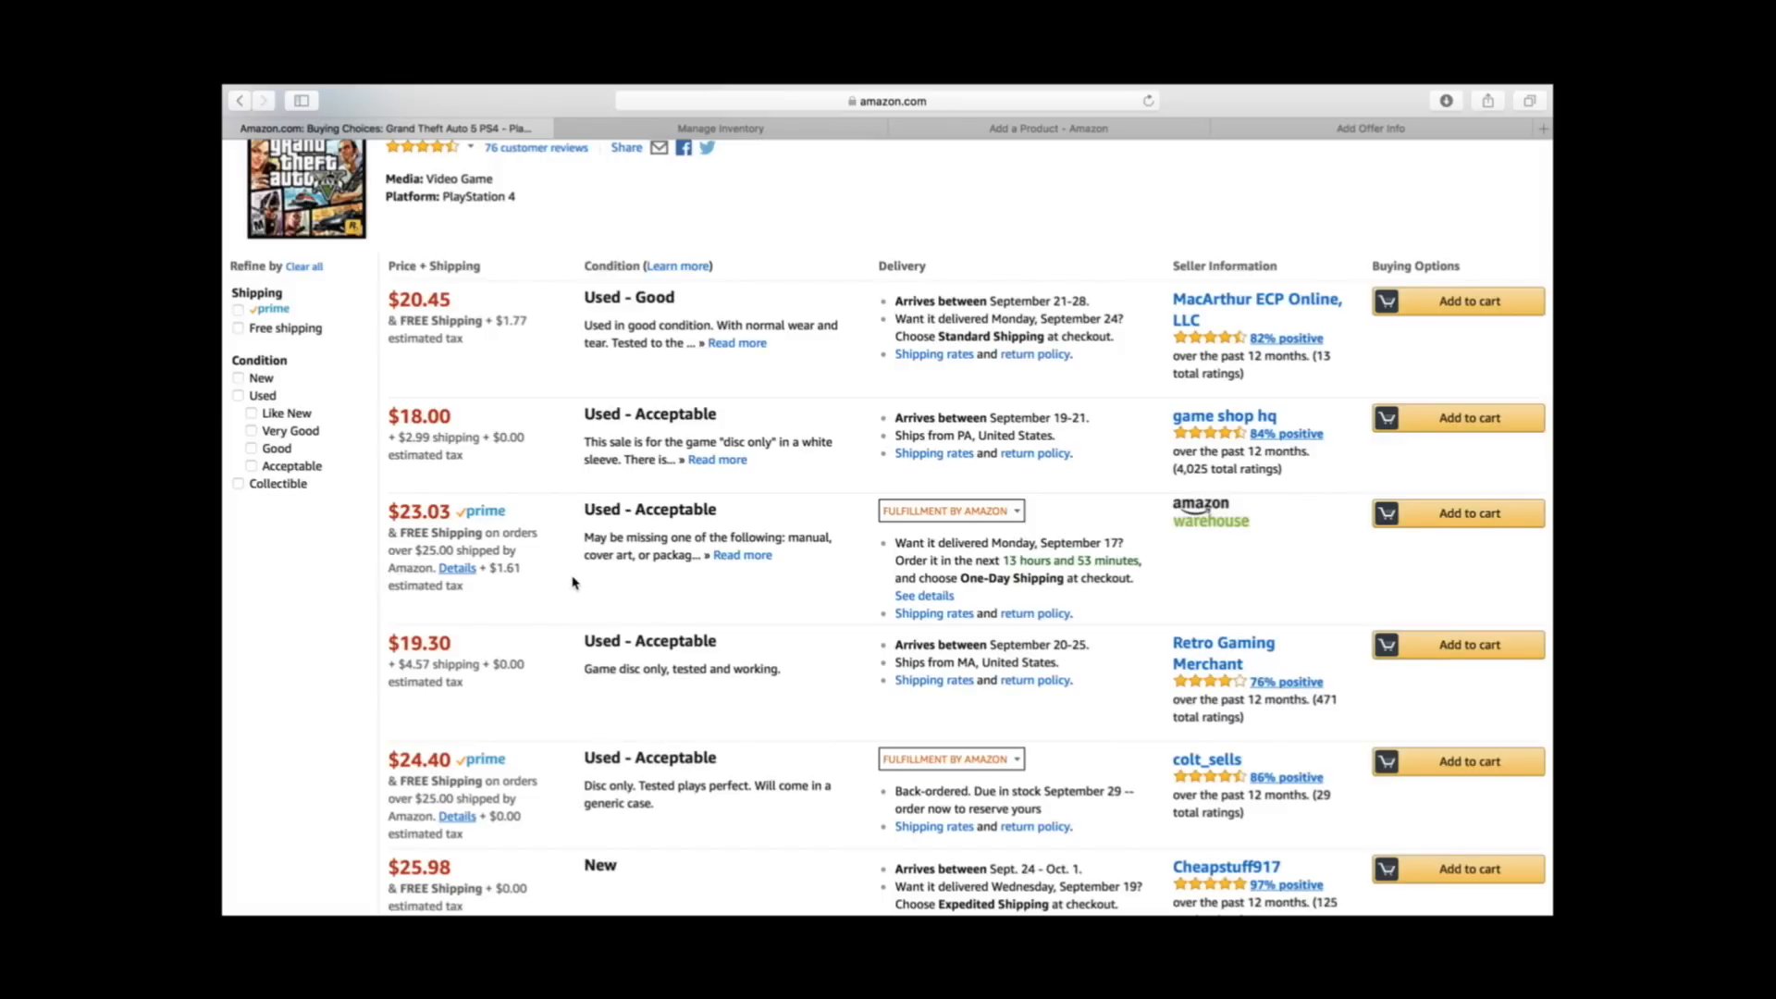
{"action": "scroll", "coordinate": [588, 567], "scroll_direction": "down", "scroll_amount": 7}
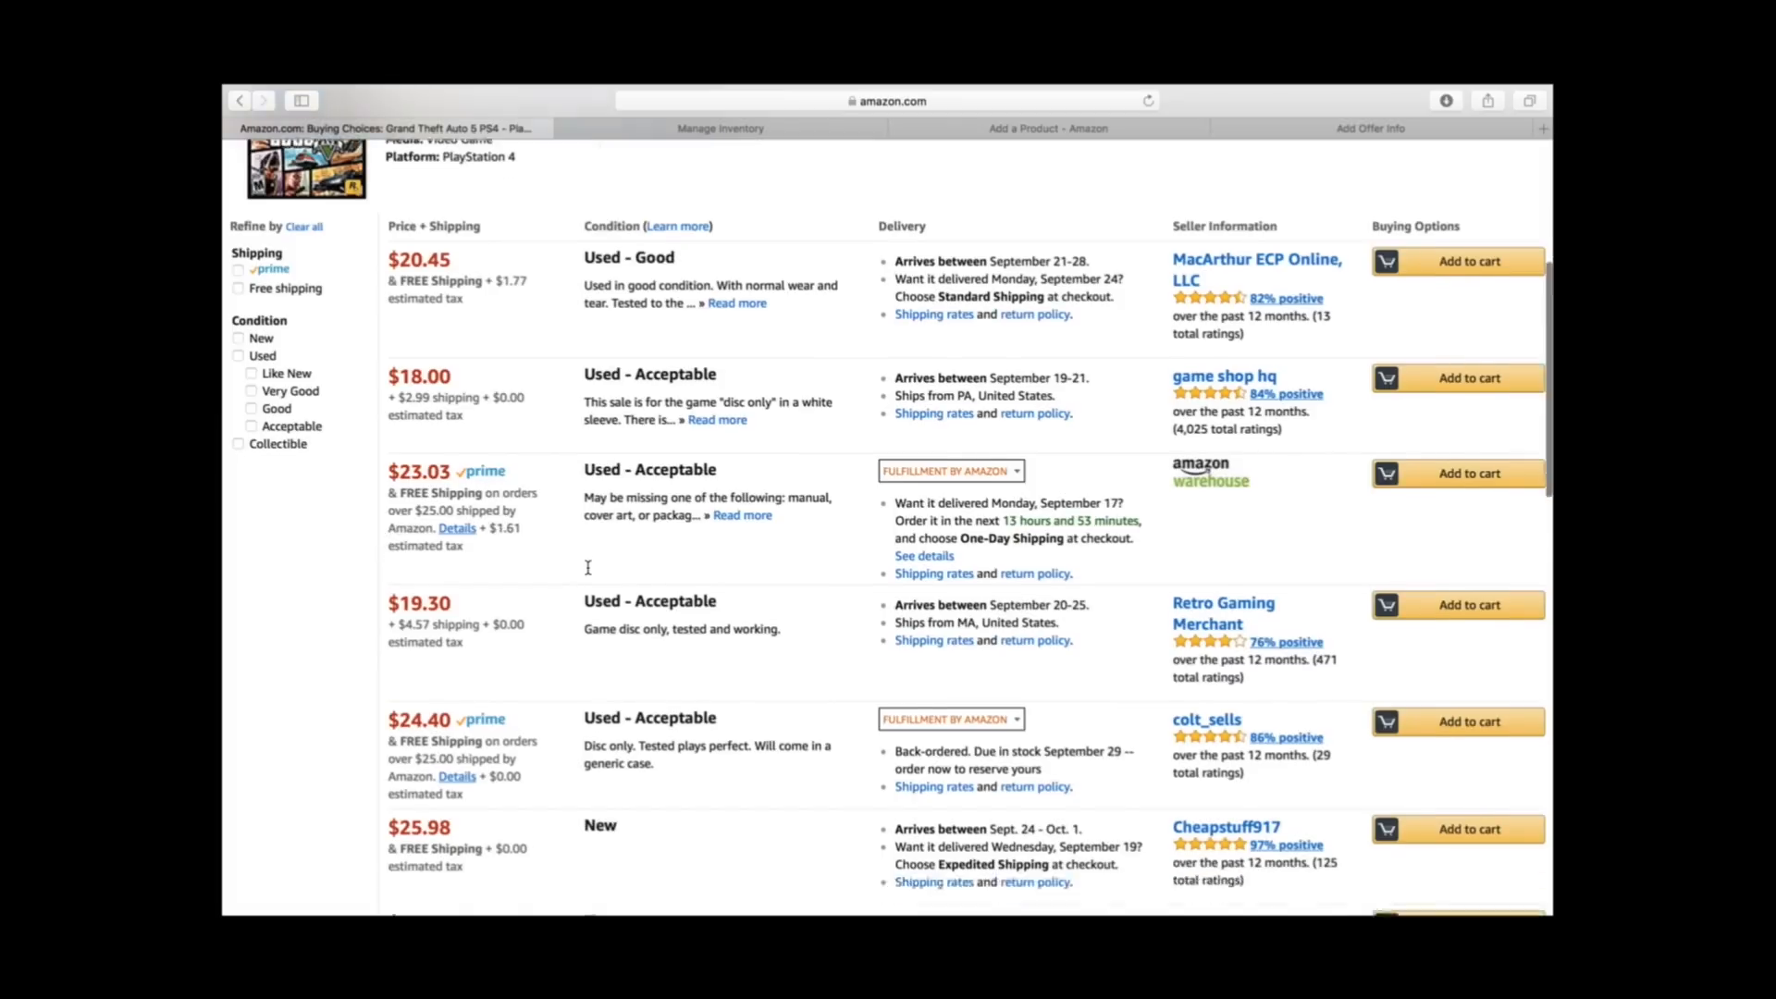
{"action": "scroll", "coordinate": [587, 567], "scroll_direction": "up", "scroll_amount": 7}
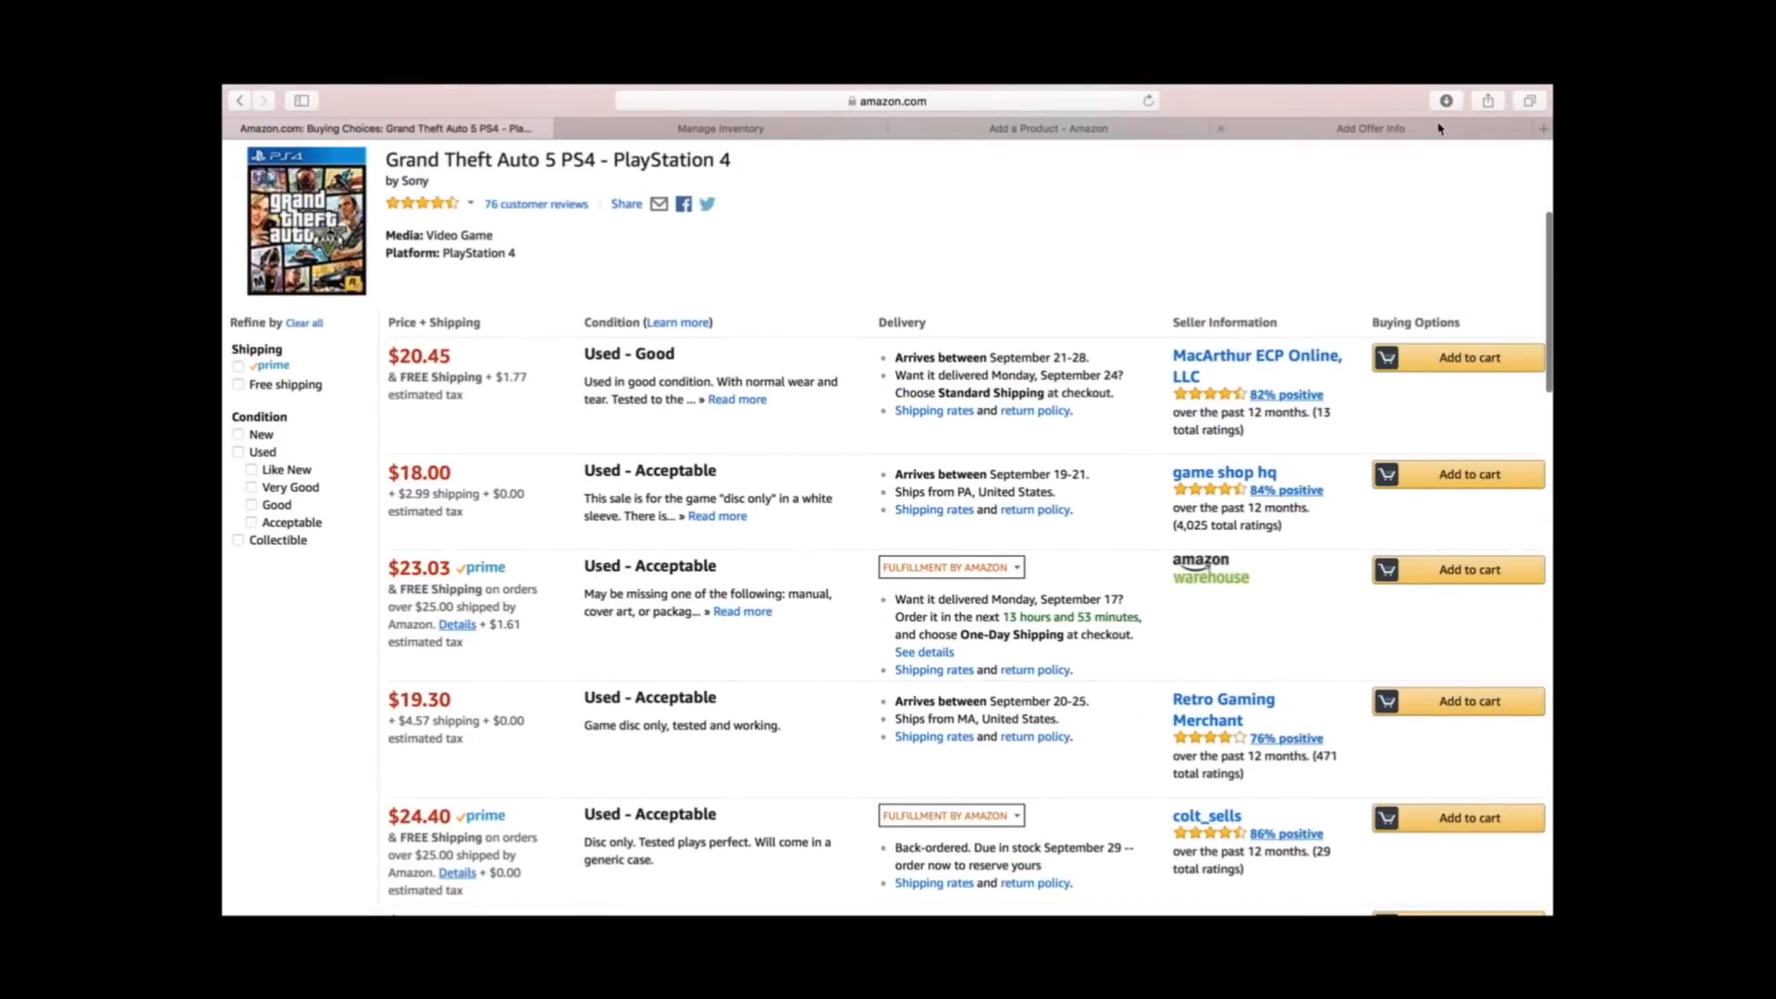
{"action": "left_click", "coordinate": [1433, 131]}
{"action": "left_click", "coordinate": [780, 773]}
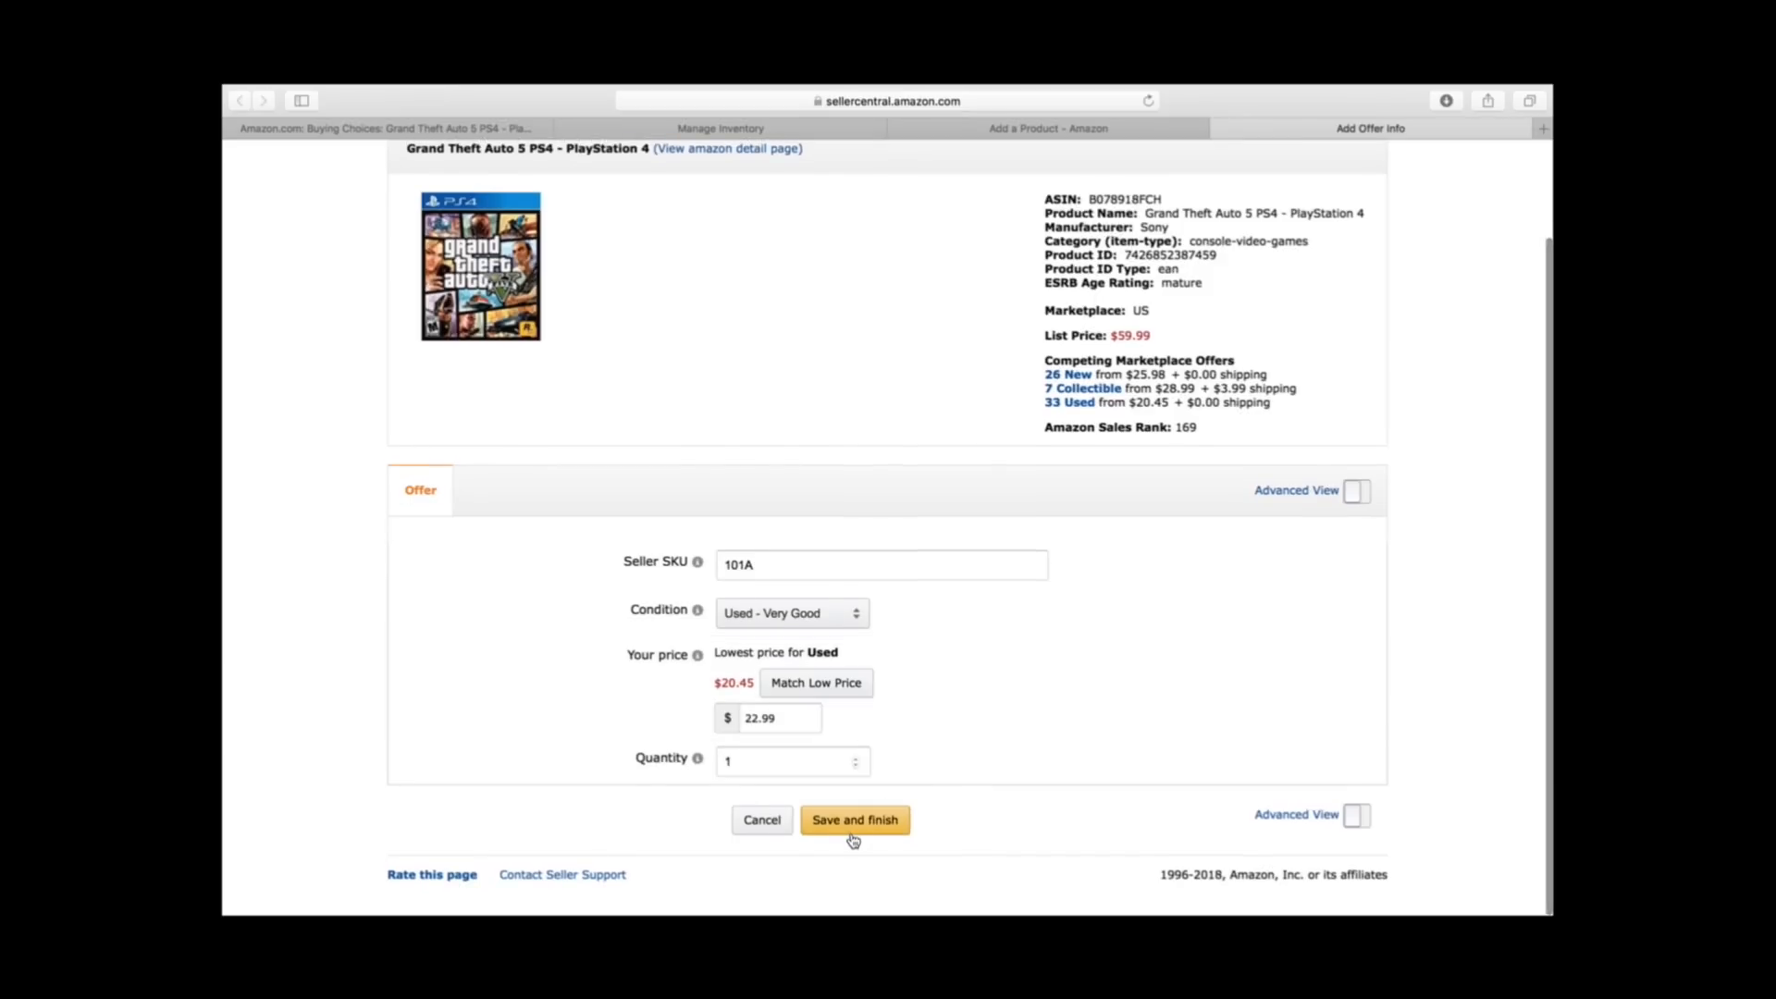
Show the advanced fields of the offer form and set the handling time to 1
{"action": "left_click", "coordinate": [1357, 499]}
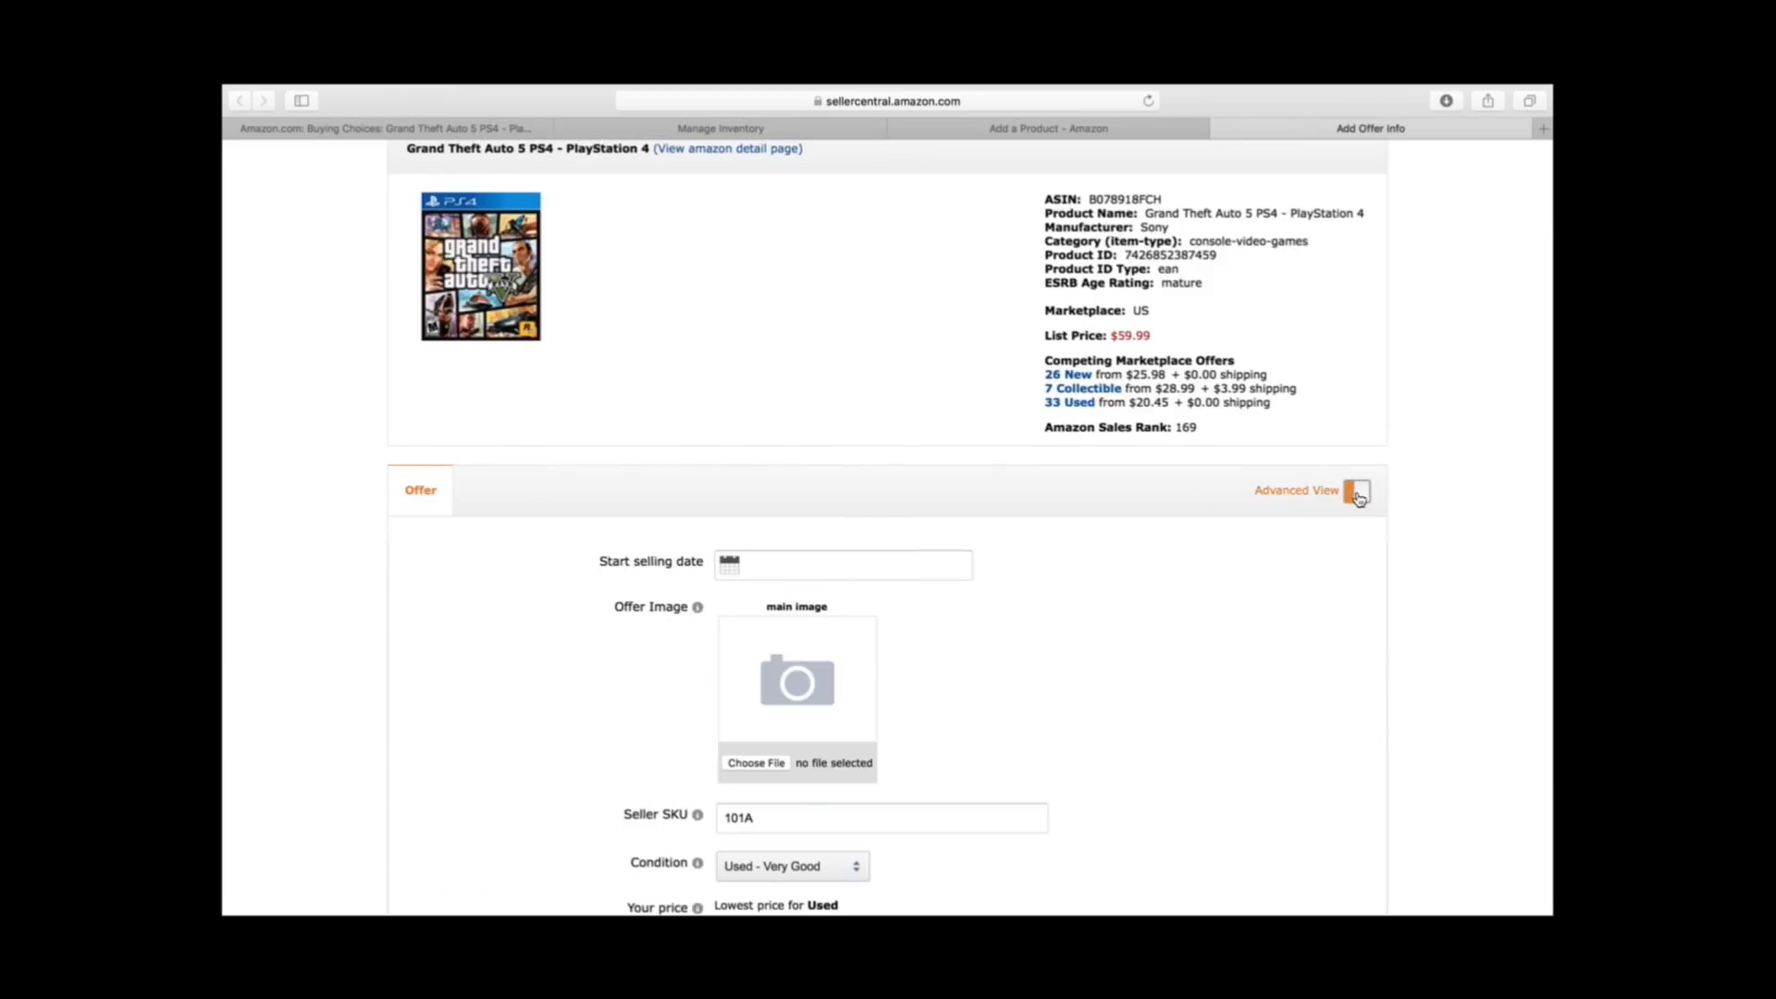
{"action": "scroll", "coordinate": [995, 542], "scroll_direction": "down", "scroll_amount": 3}
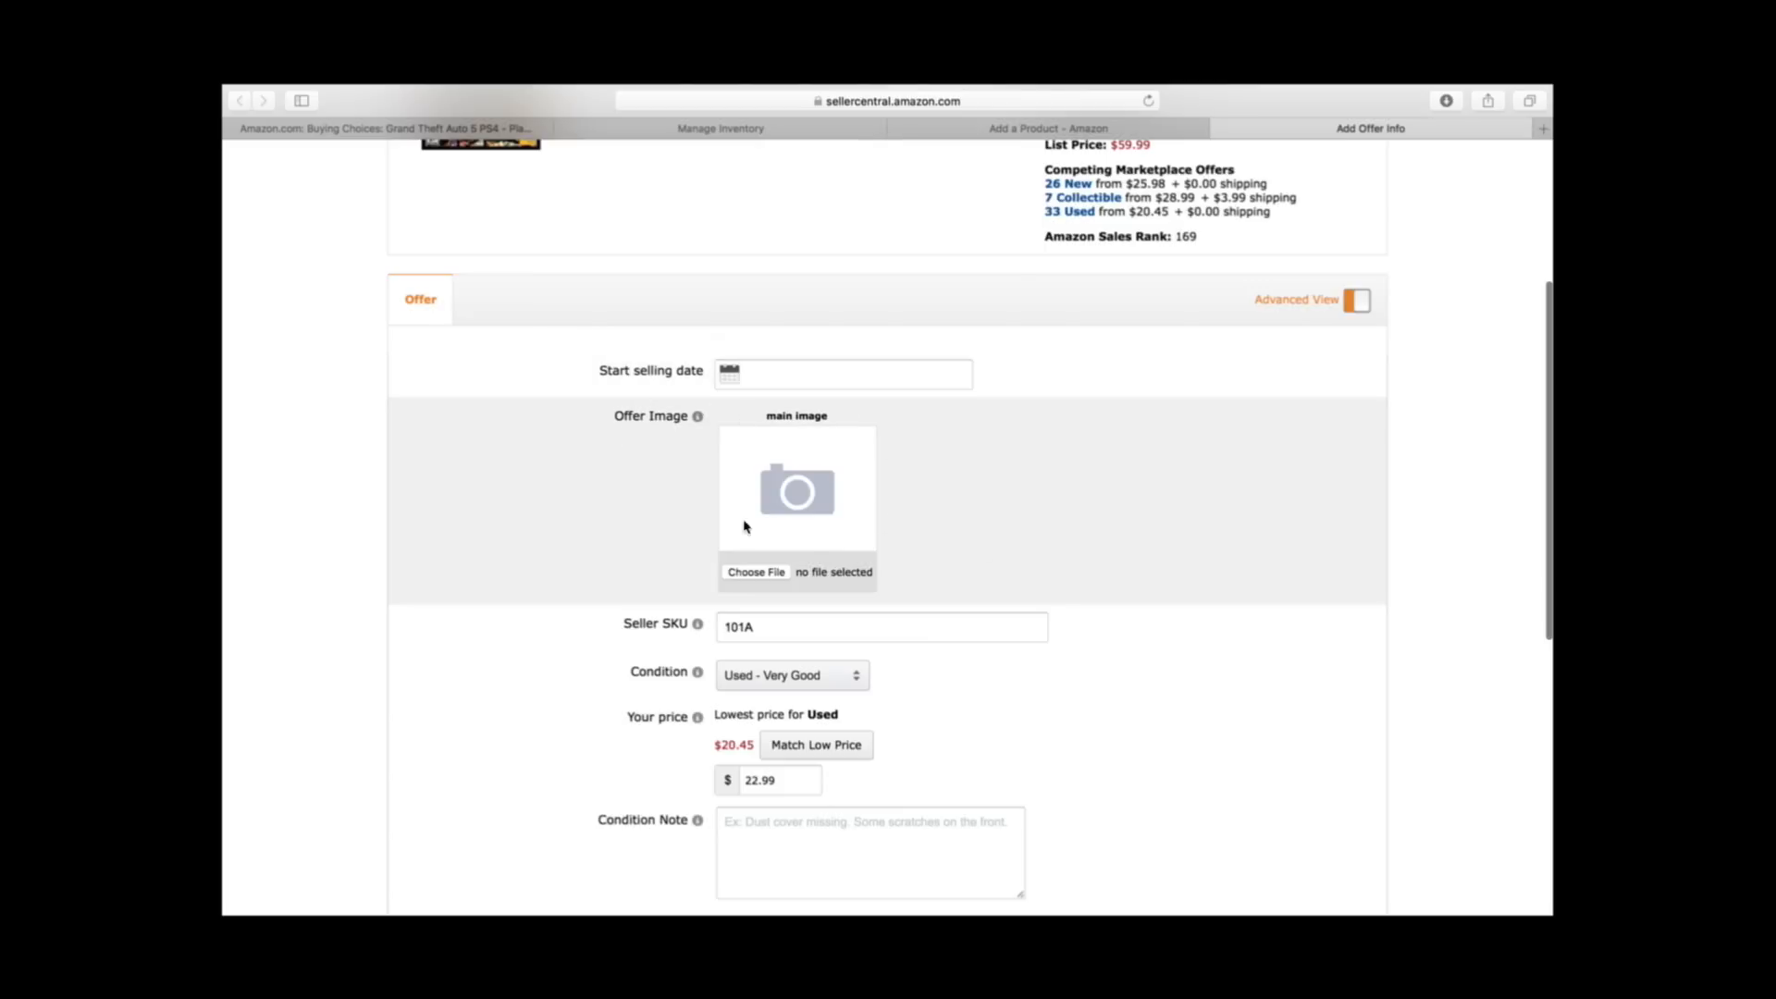
{"action": "scroll", "coordinate": [1014, 546], "scroll_direction": "down", "scroll_amount": 6}
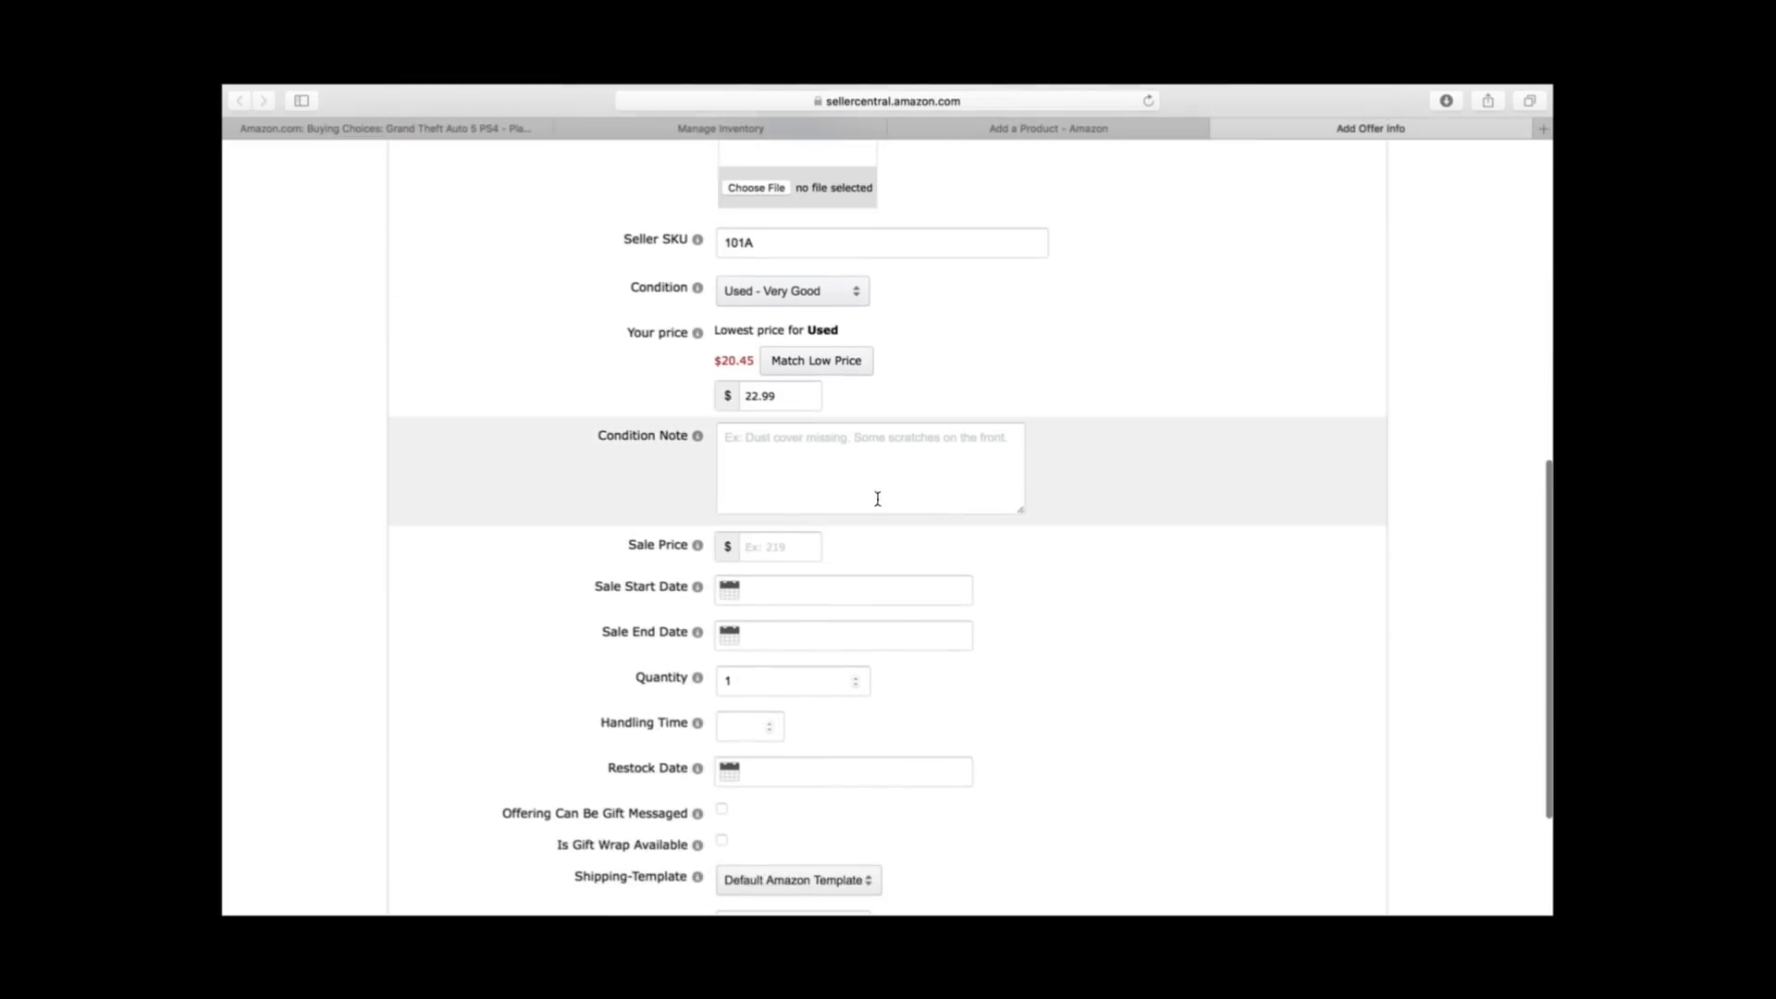
{"action": "scroll", "coordinate": [925, 472], "scroll_direction": "down", "scroll_amount": 3}
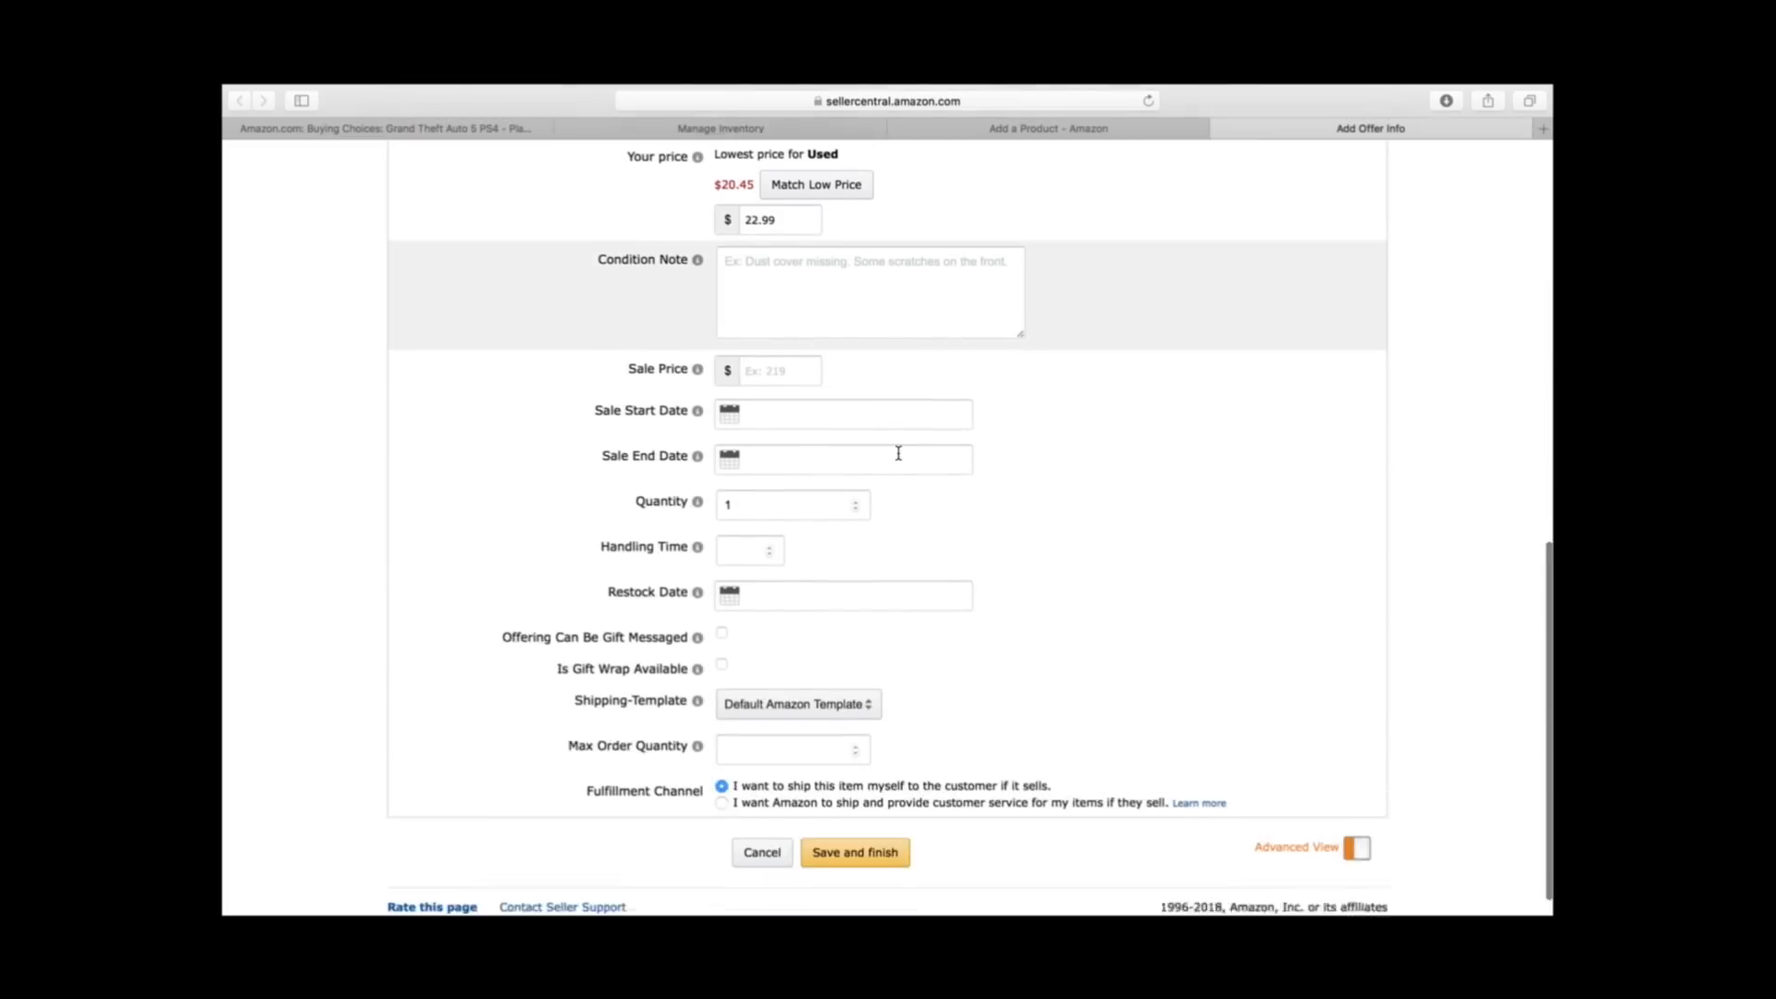
{"action": "left_click", "coordinate": [769, 526]}
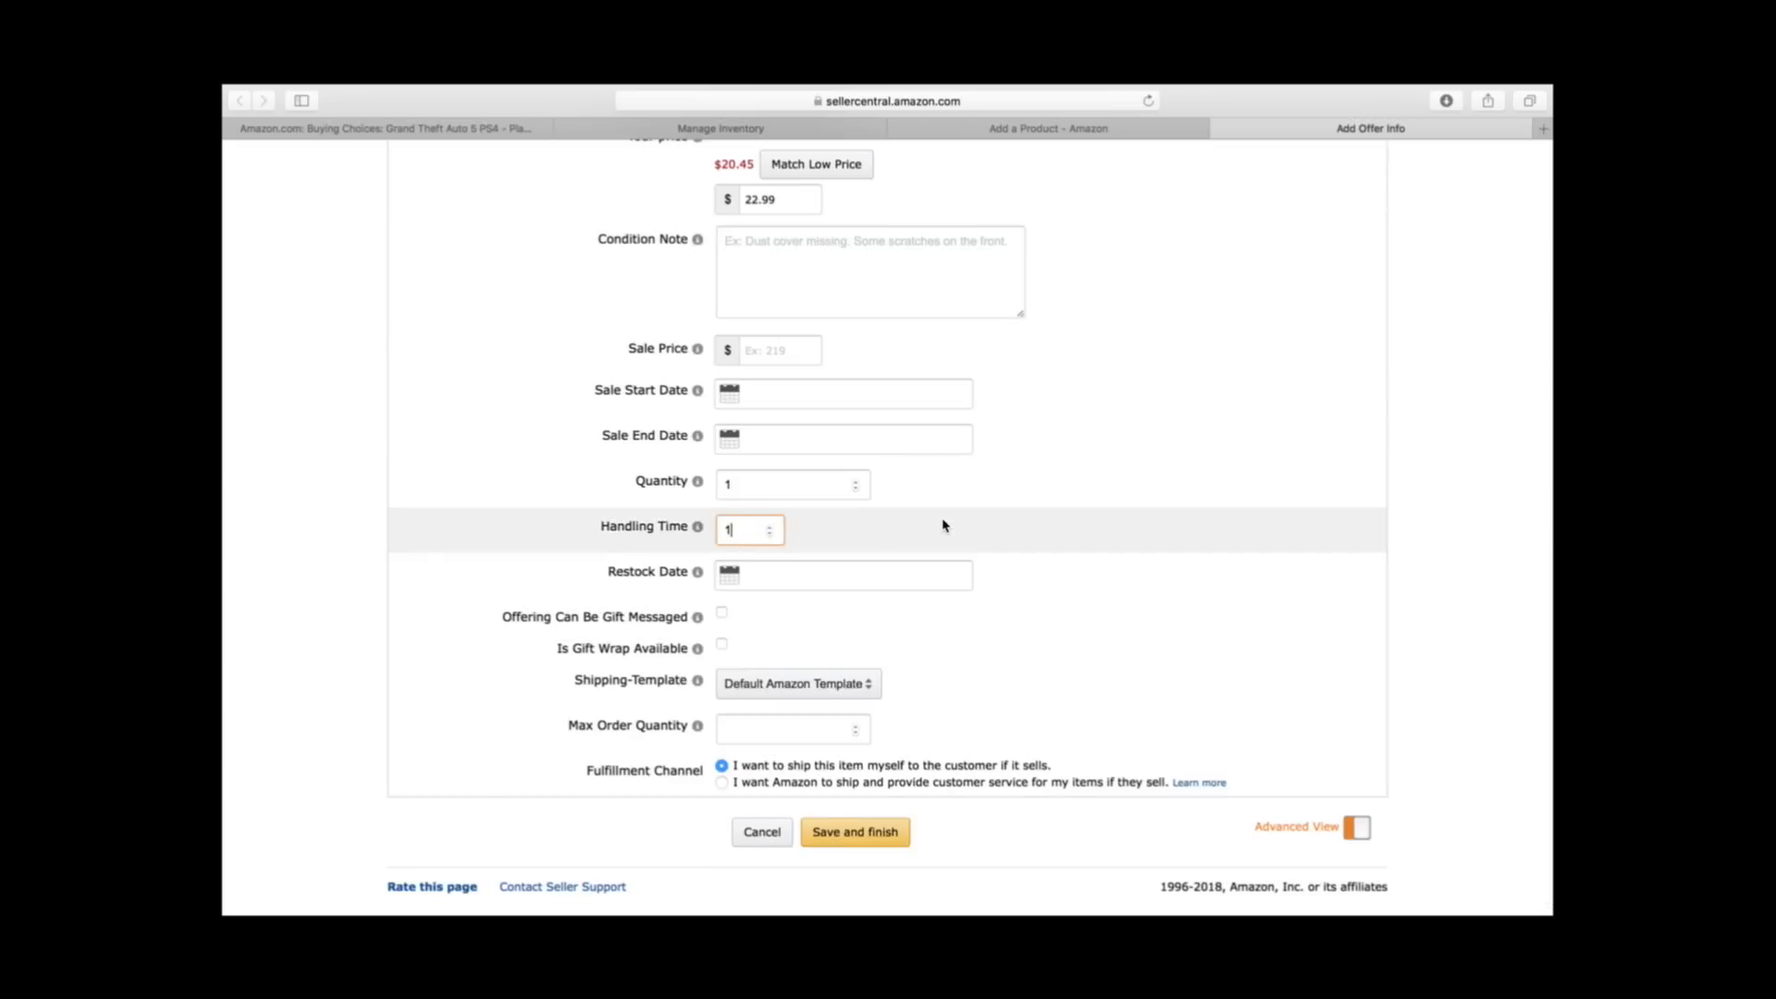
Review the advanced offer form from the offer image and price down to the fulfillment channel options
{"action": "scroll", "coordinate": [944, 522], "scroll_direction": "down", "scroll_amount": 1}
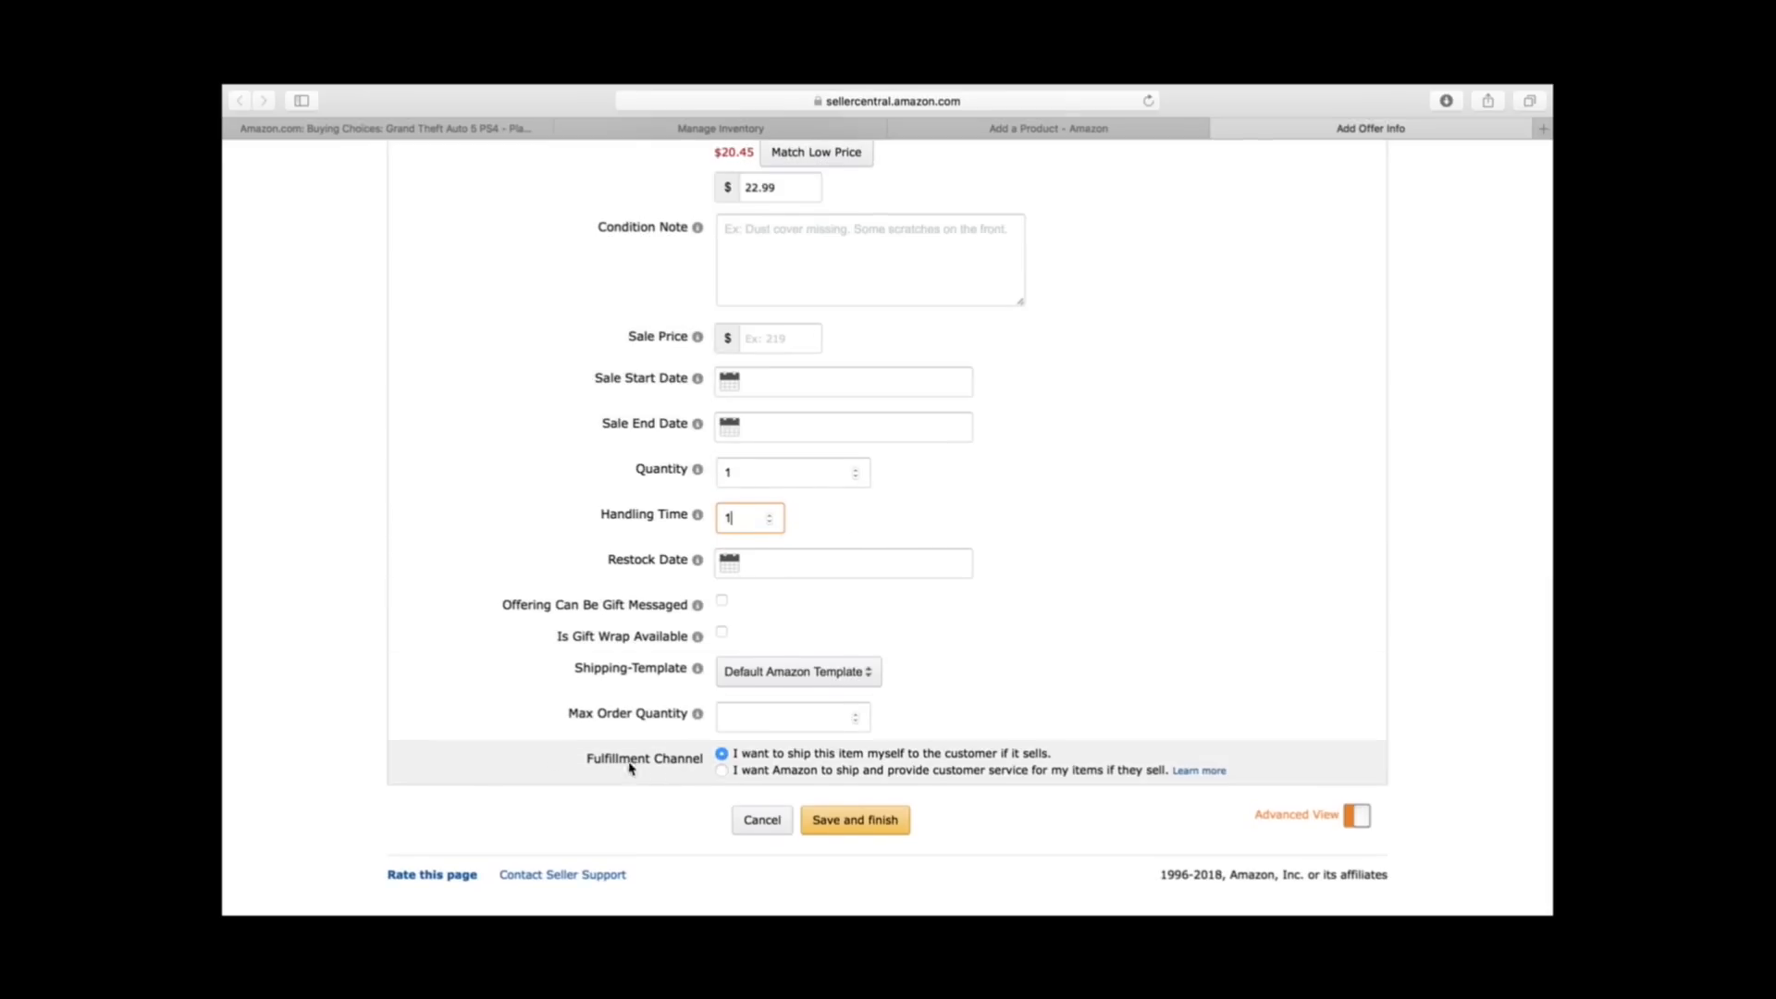
{"action": "scroll", "coordinate": [991, 658], "scroll_direction": "up", "scroll_amount": 2}
{"action": "scroll", "coordinate": [991, 657], "scroll_direction": "down", "scroll_amount": 2}
{"action": "scroll", "coordinate": [900, 755], "scroll_direction": "up", "scroll_amount": 10}
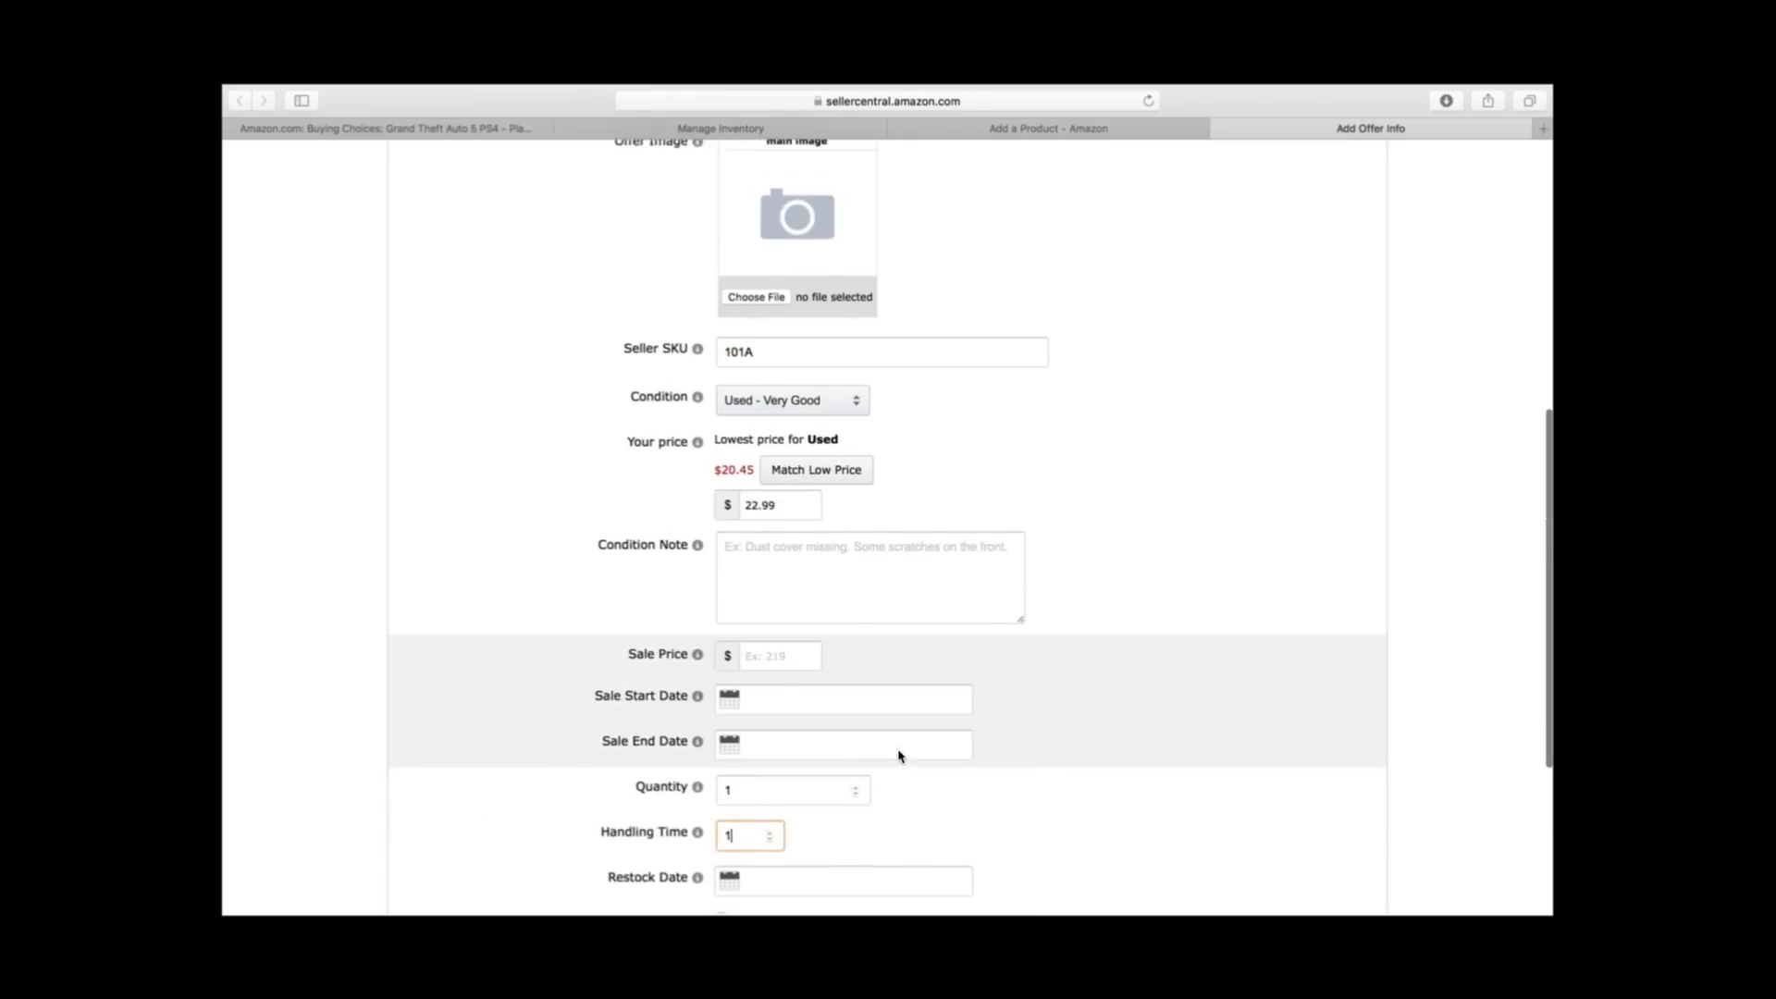
{"action": "scroll", "coordinate": [842, 634], "scroll_direction": "up", "scroll_amount": 1}
{"action": "scroll", "coordinate": [845, 269], "scroll_direction": "down", "scroll_amount": 9}
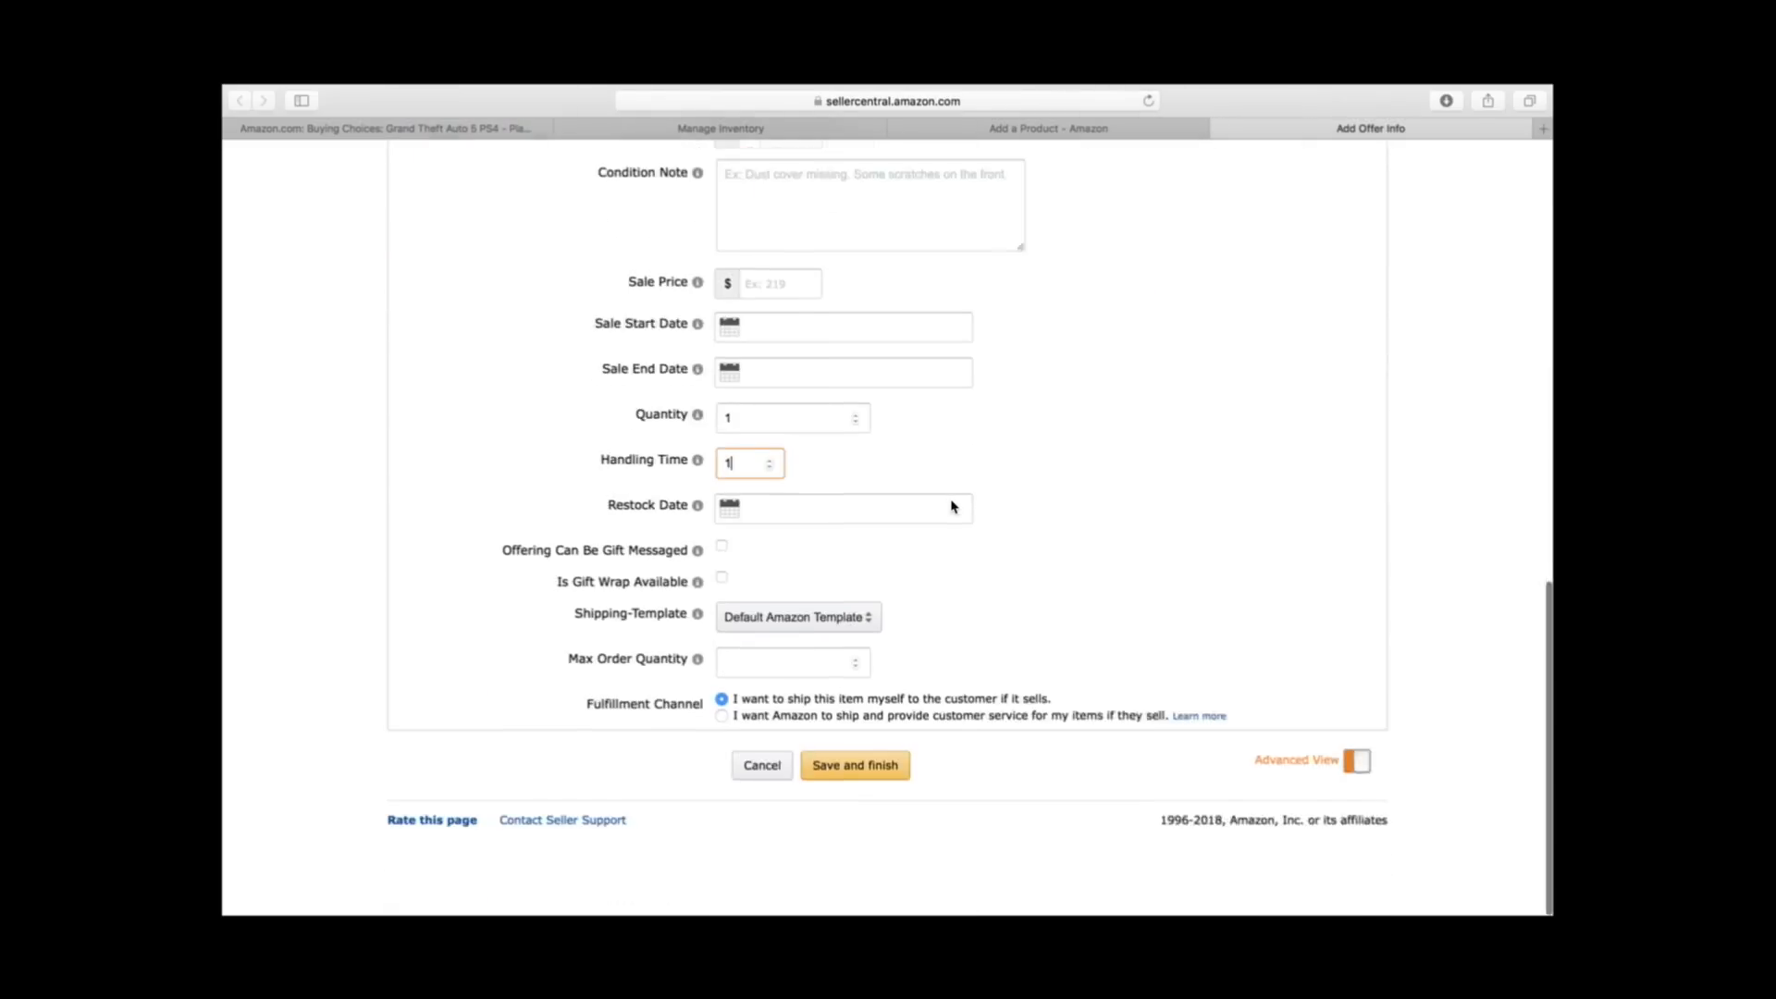
{"action": "scroll", "coordinate": [1122, 848], "scroll_direction": "up", "scroll_amount": 1}
{"action": "scroll", "coordinate": [869, 573], "scroll_direction": "up", "scroll_amount": 10}
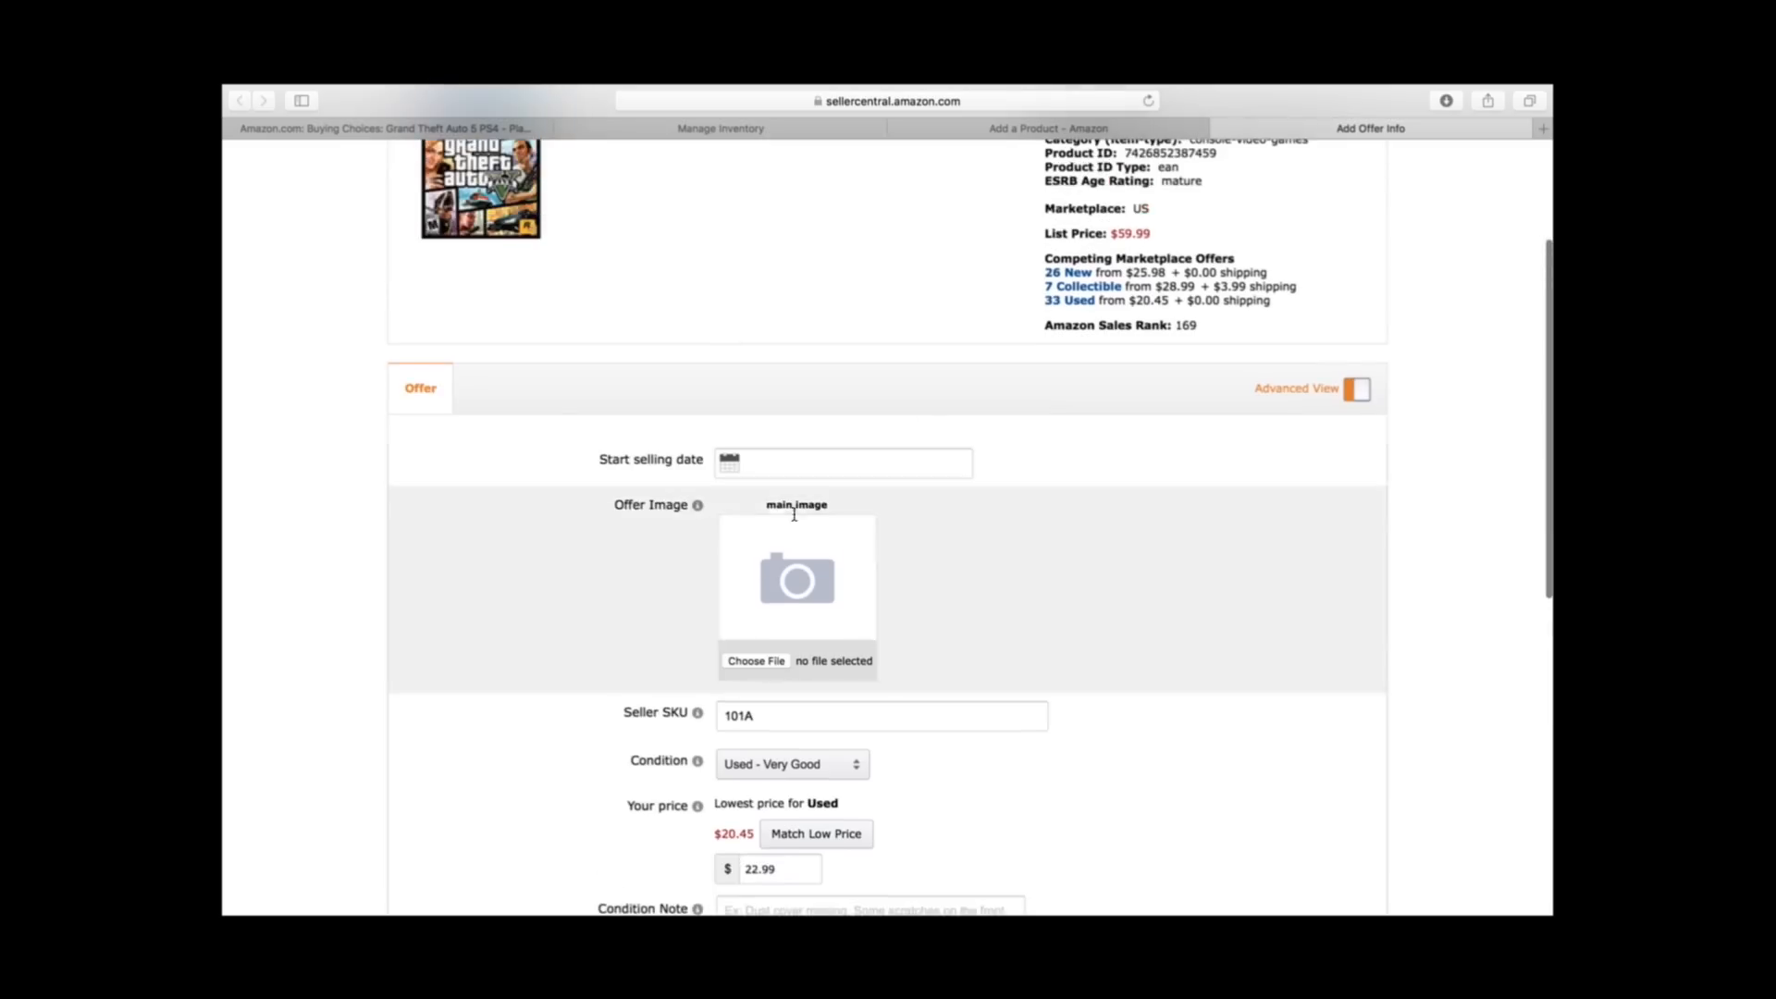
{"action": "scroll", "coordinate": [1101, 619], "scroll_direction": "down", "scroll_amount": 10}
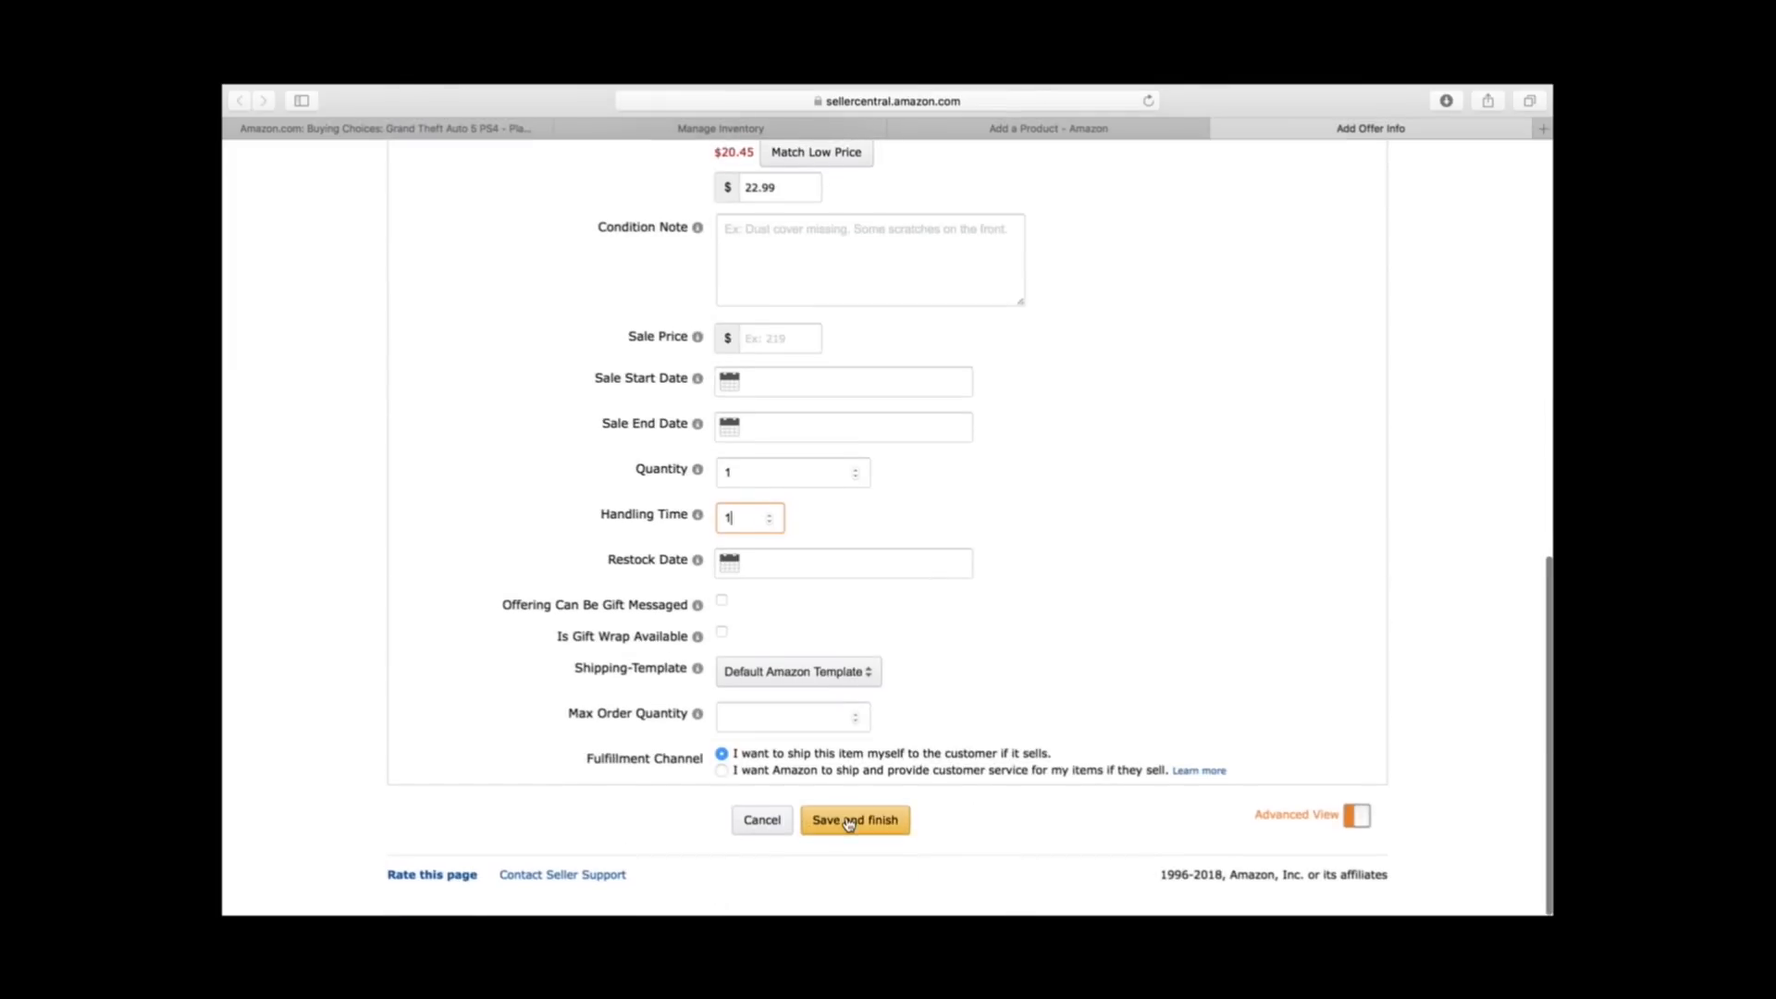
Examine the first Ratchet & Clank Future listing in Manage Inventory: its available quantity, price, dates and status
{"action": "left_click", "coordinate": [829, 136]}
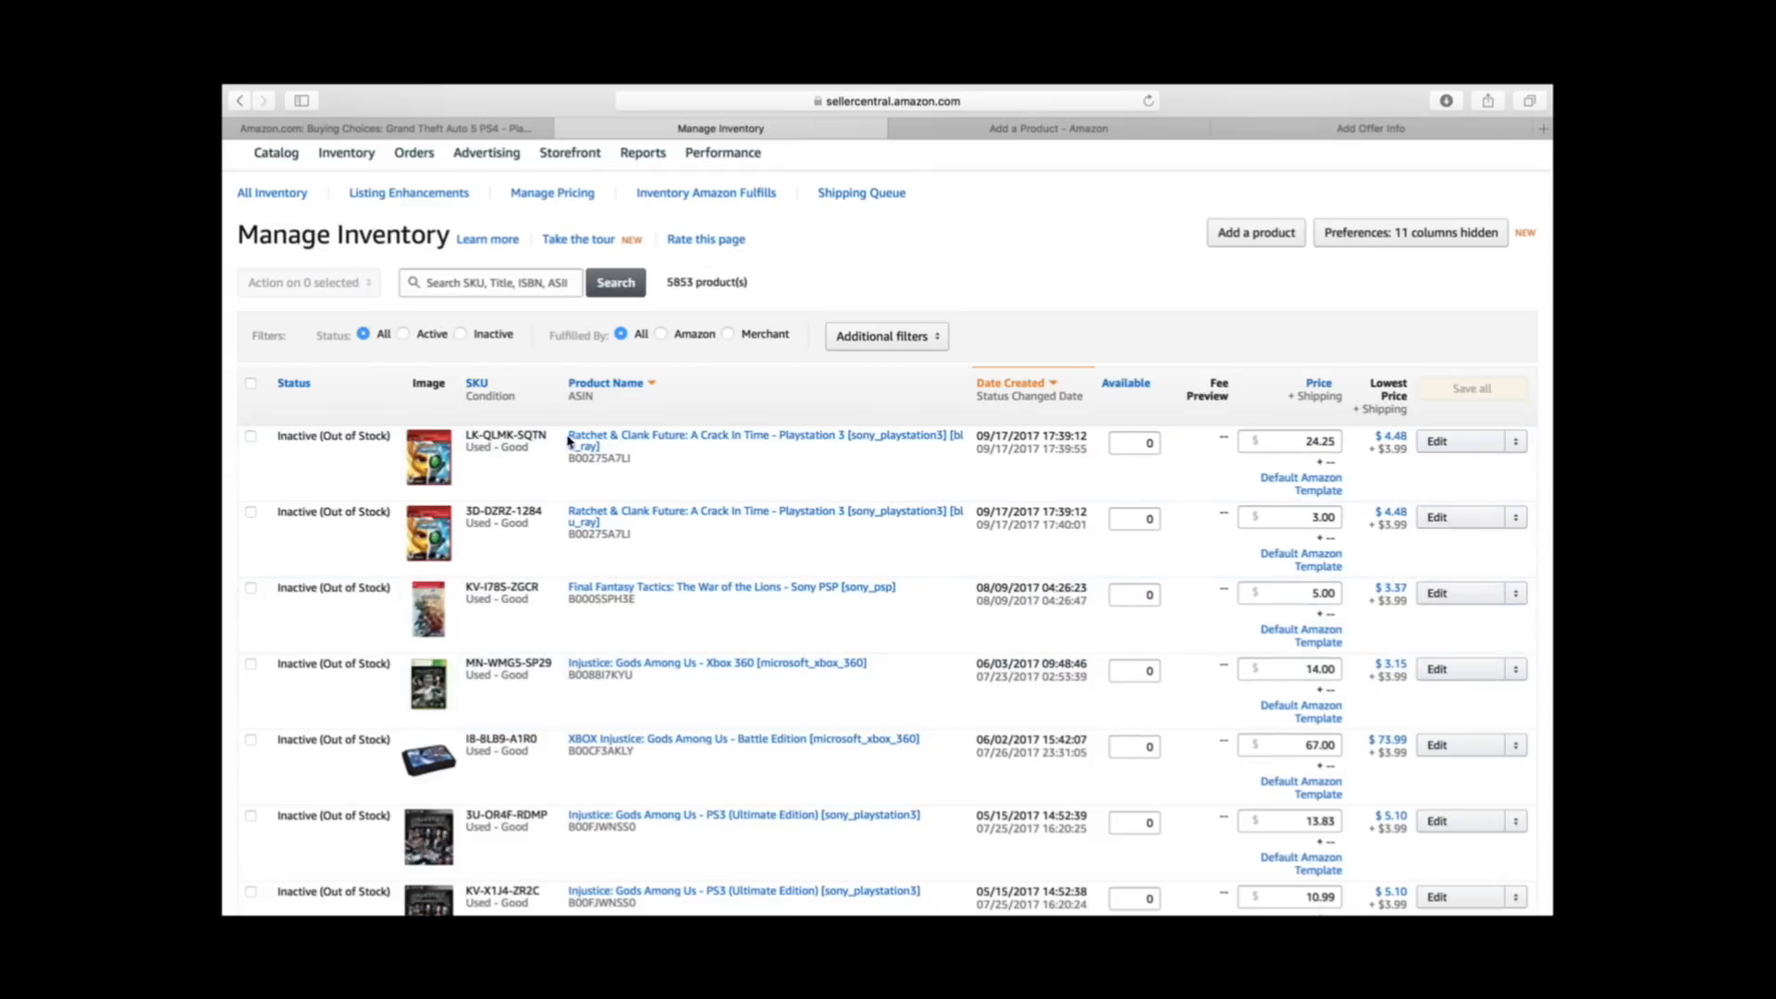
{"action": "left_click", "coordinate": [1136, 453]}
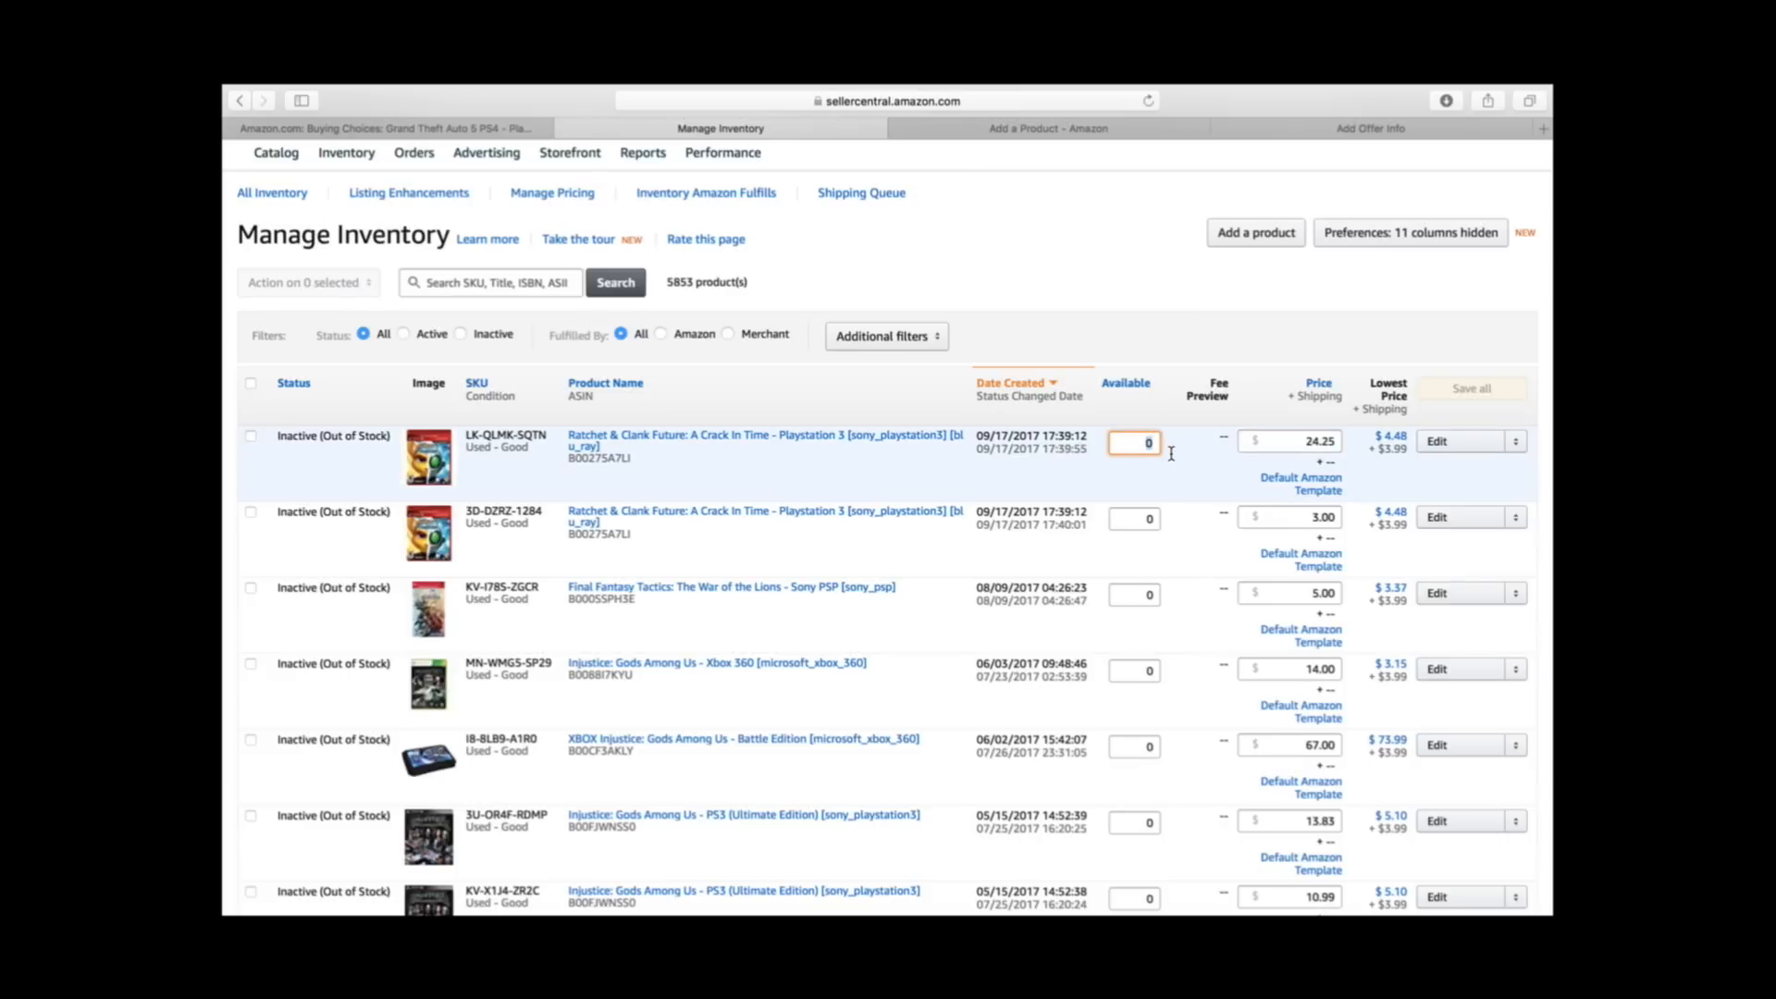
{"action": "key", "text": "Tab"}
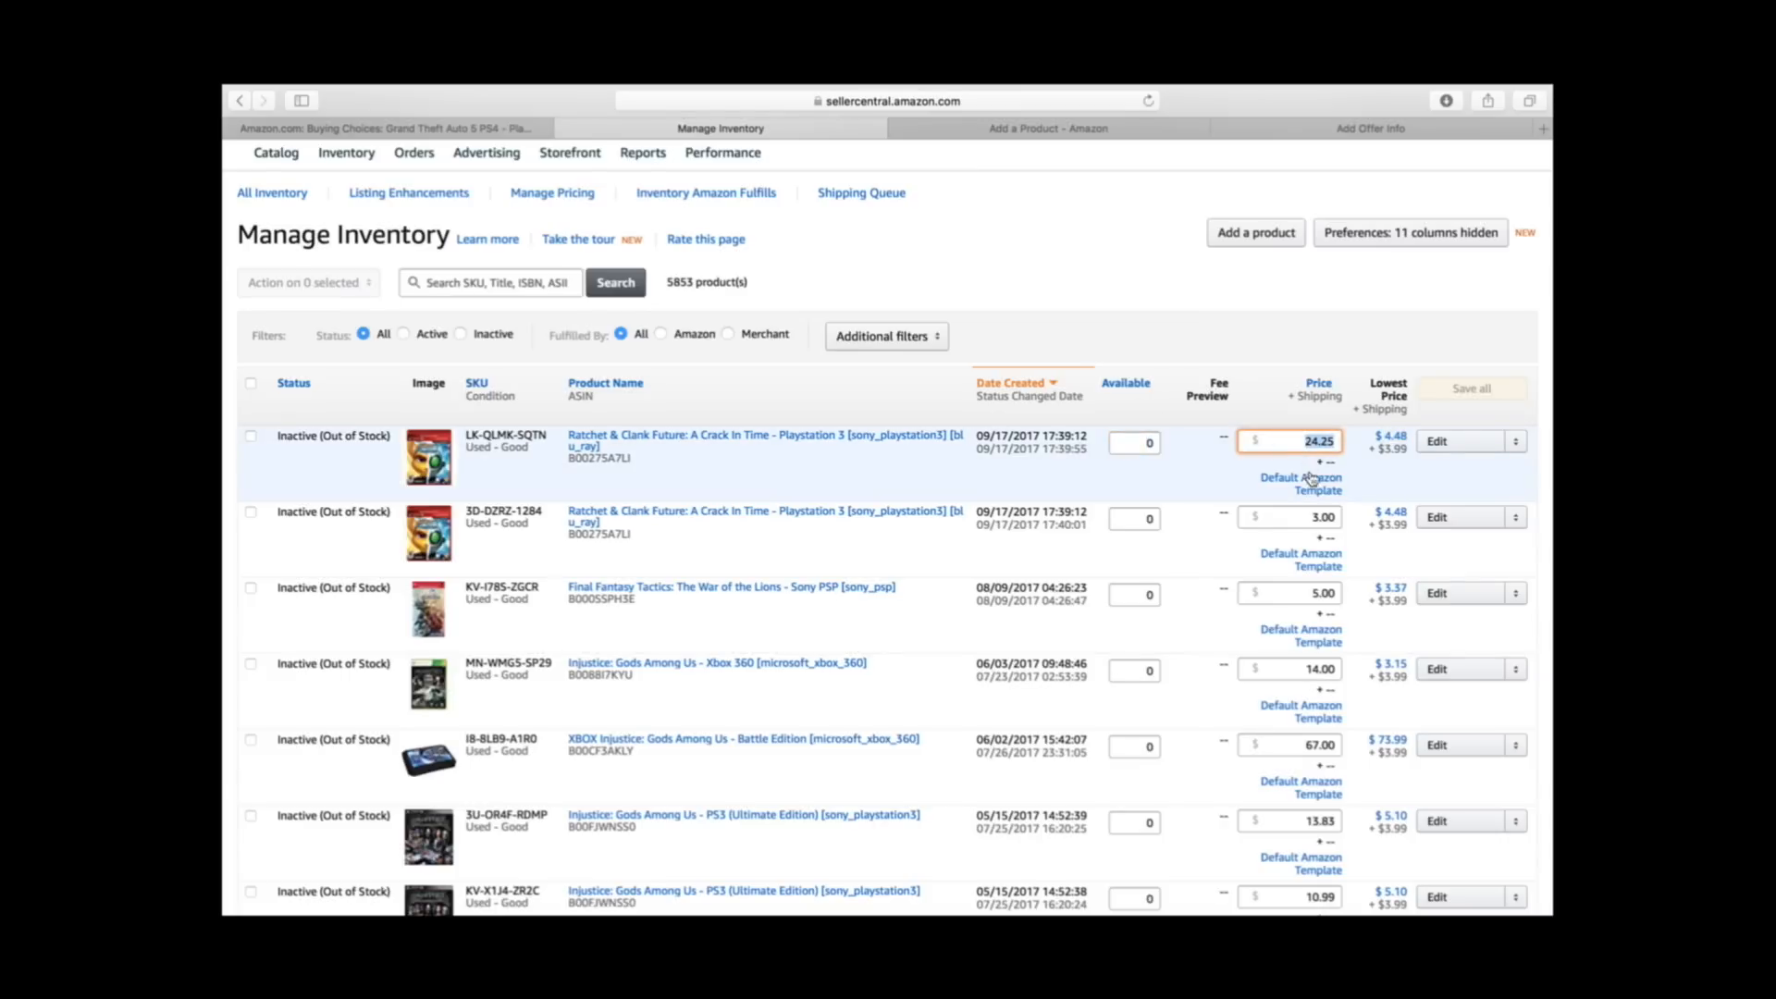
{"action": "left_click", "coordinate": [1224, 311]}
{"action": "left_click_drag", "start_coordinate": [977, 434], "coordinate": [1087, 457]}
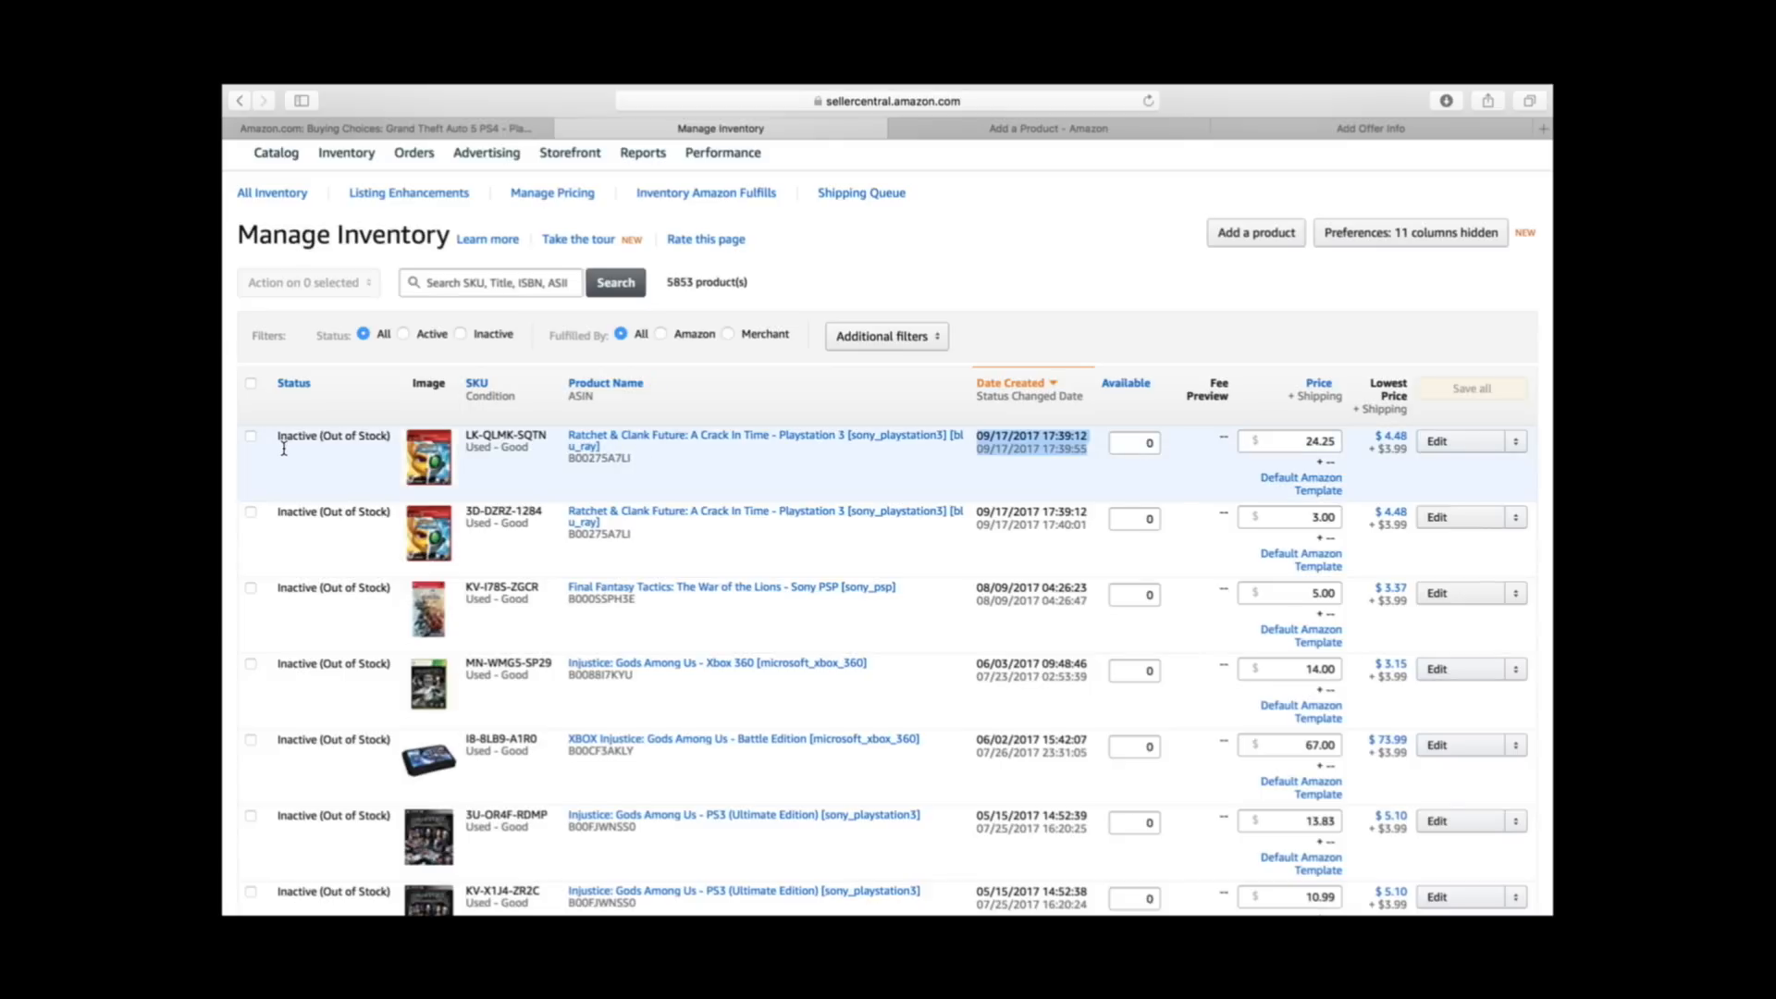
{"action": "left_click_drag", "start_coordinate": [281, 436], "coordinate": [385, 436]}
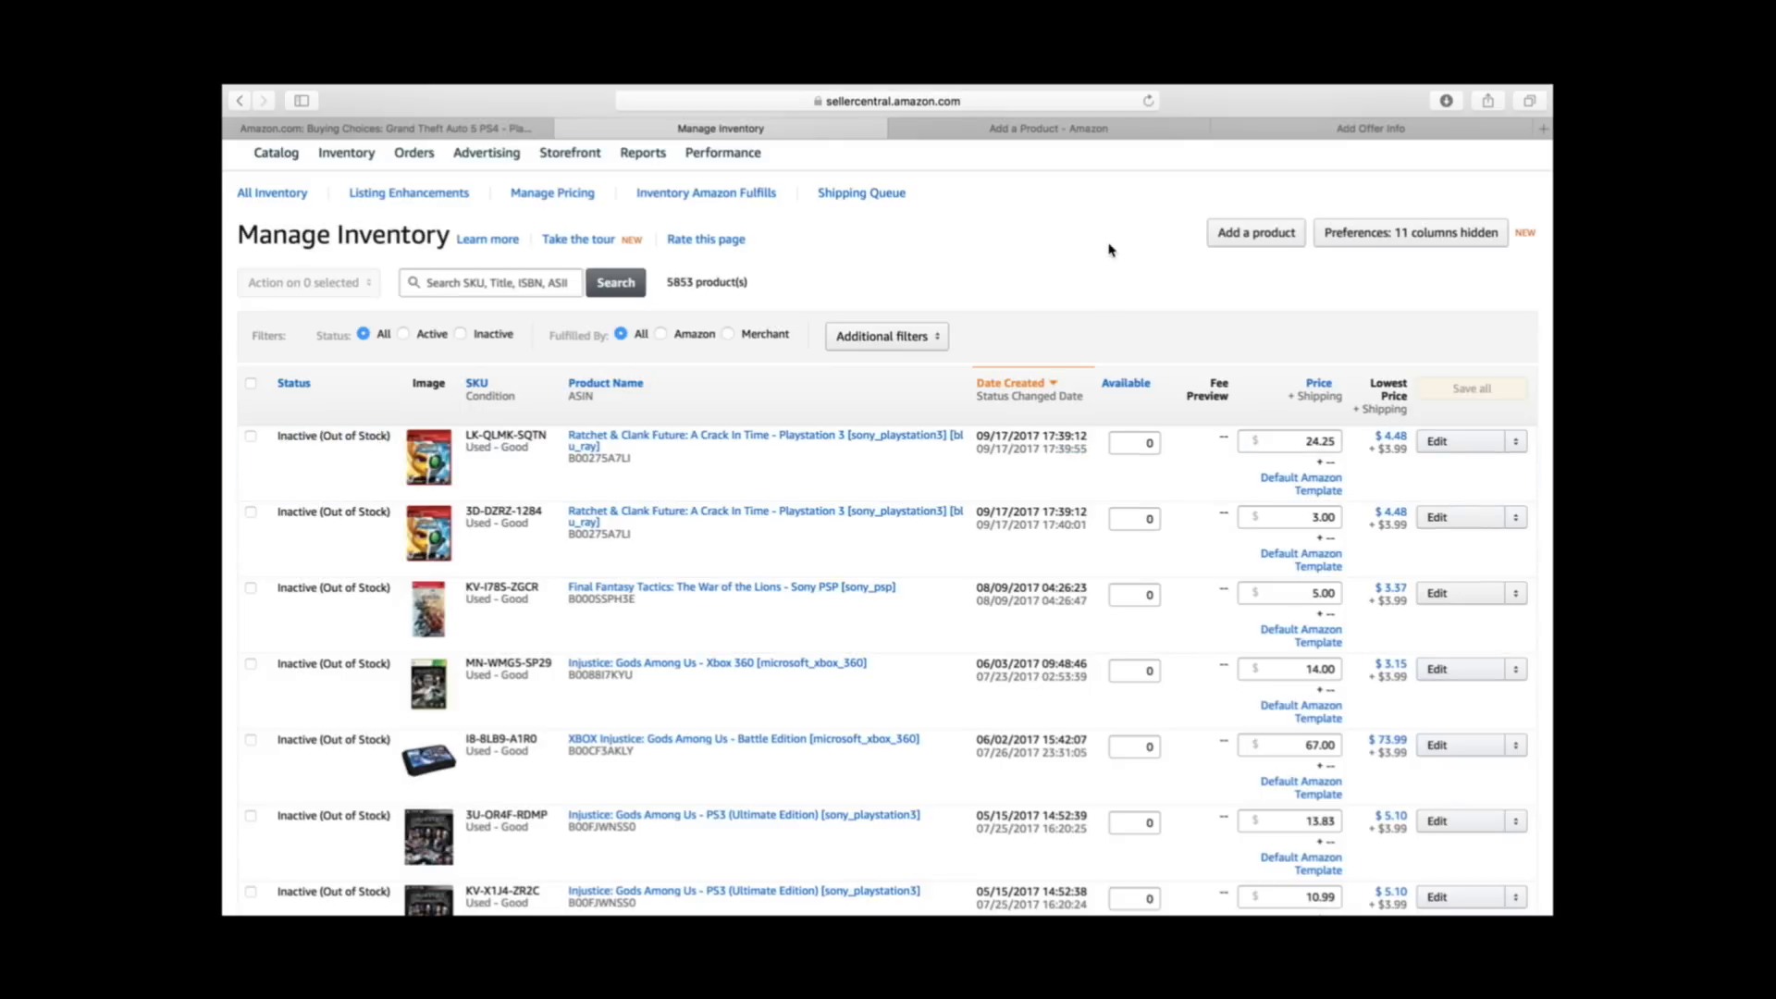
Close the Add a Product page and set the offer's fulfillment channel to have Amazon ship and provide customer service
{"action": "left_click", "coordinate": [1057, 134]}
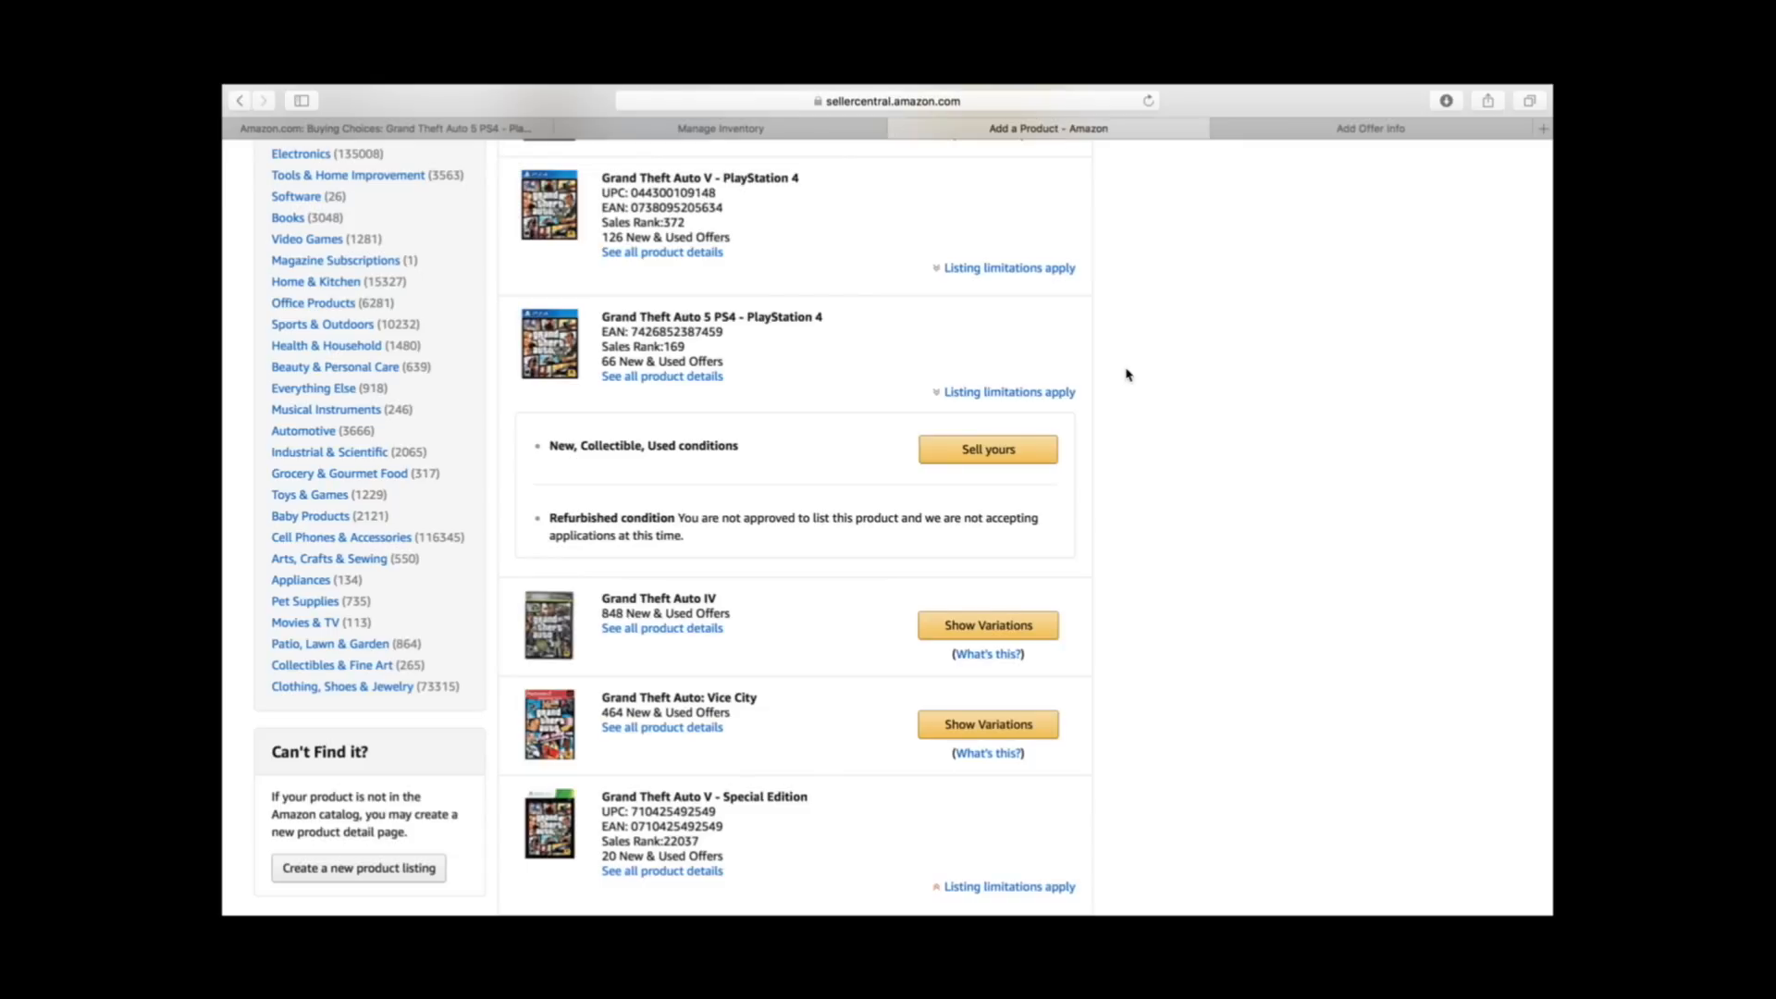
{"action": "left_click", "coordinate": [900, 129]}
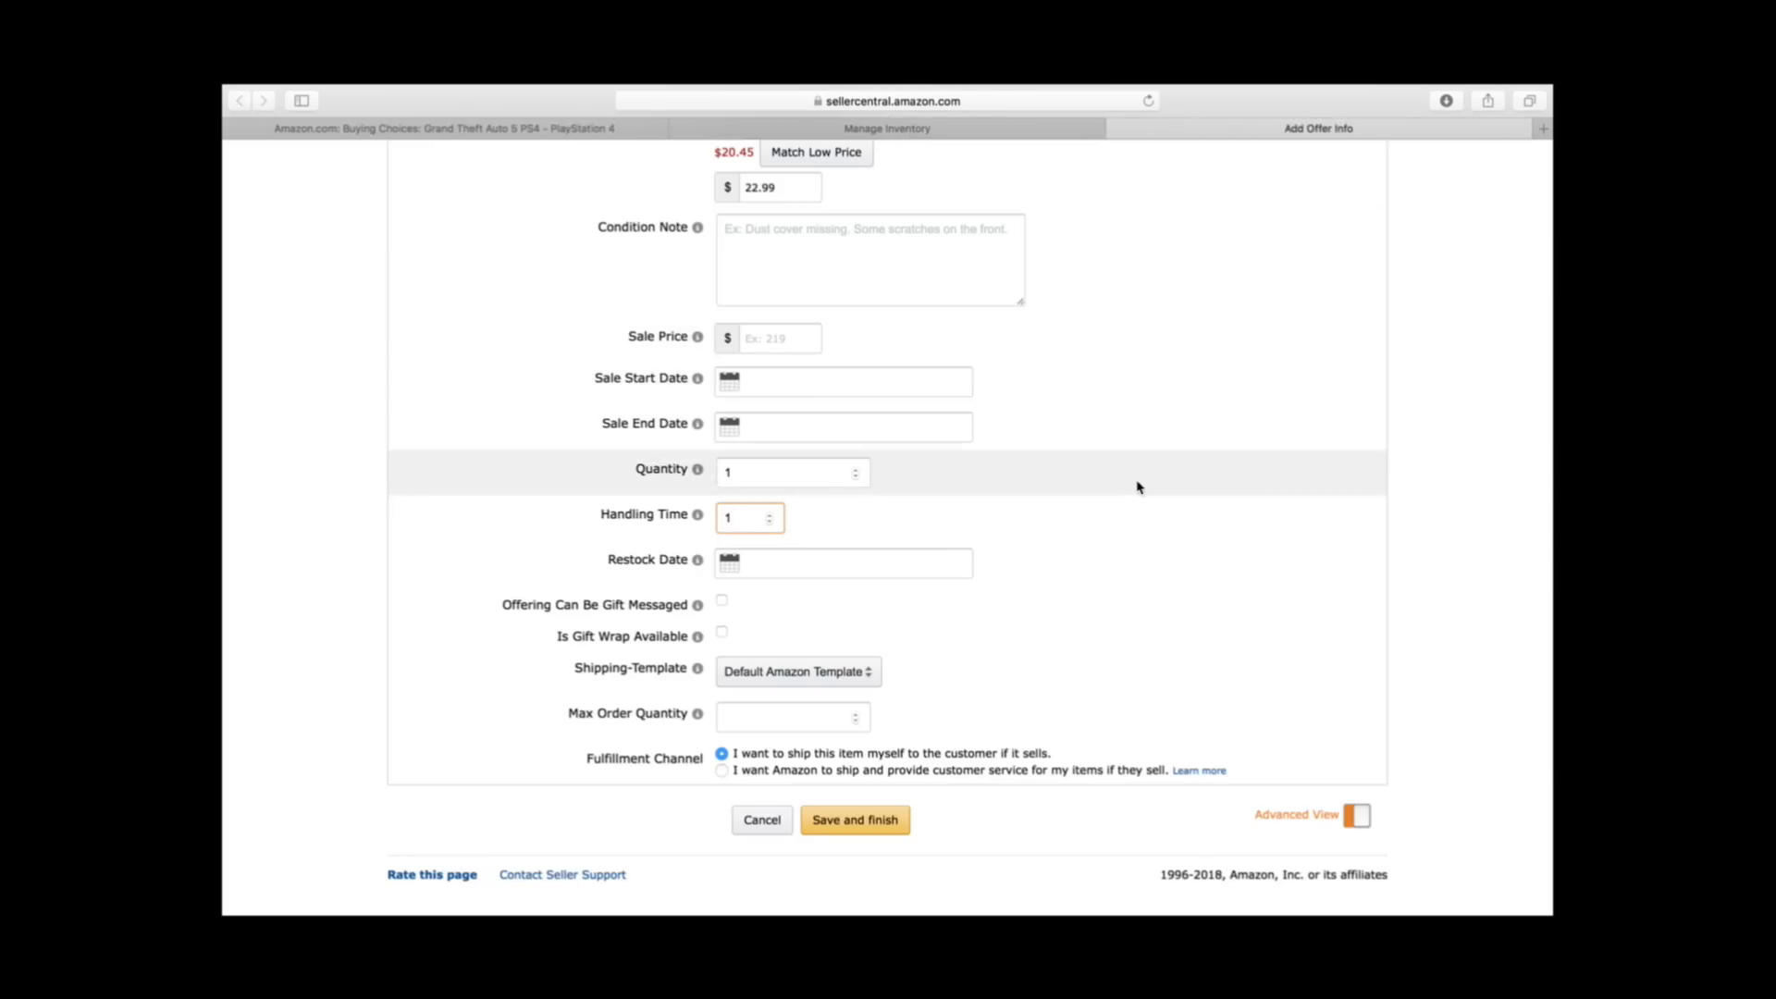
{"action": "left_click", "coordinate": [718, 770]}
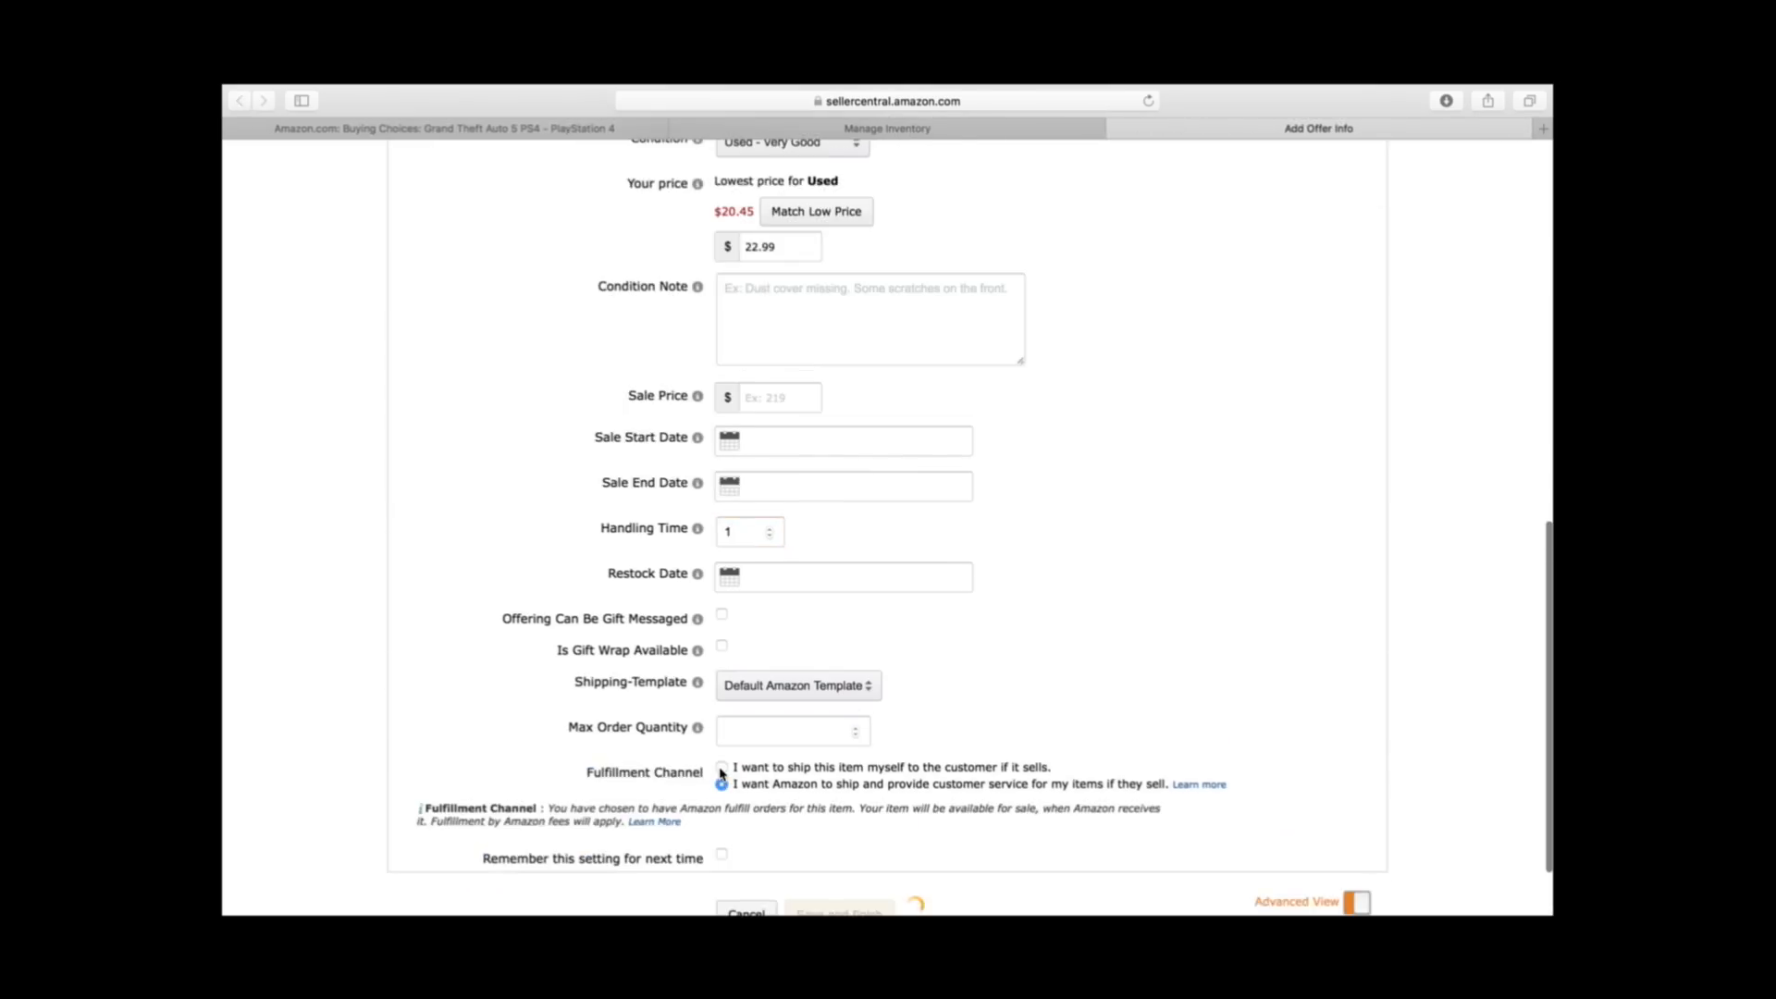
{"action": "scroll", "coordinate": [1018, 740], "scroll_direction": "down", "scroll_amount": 2}
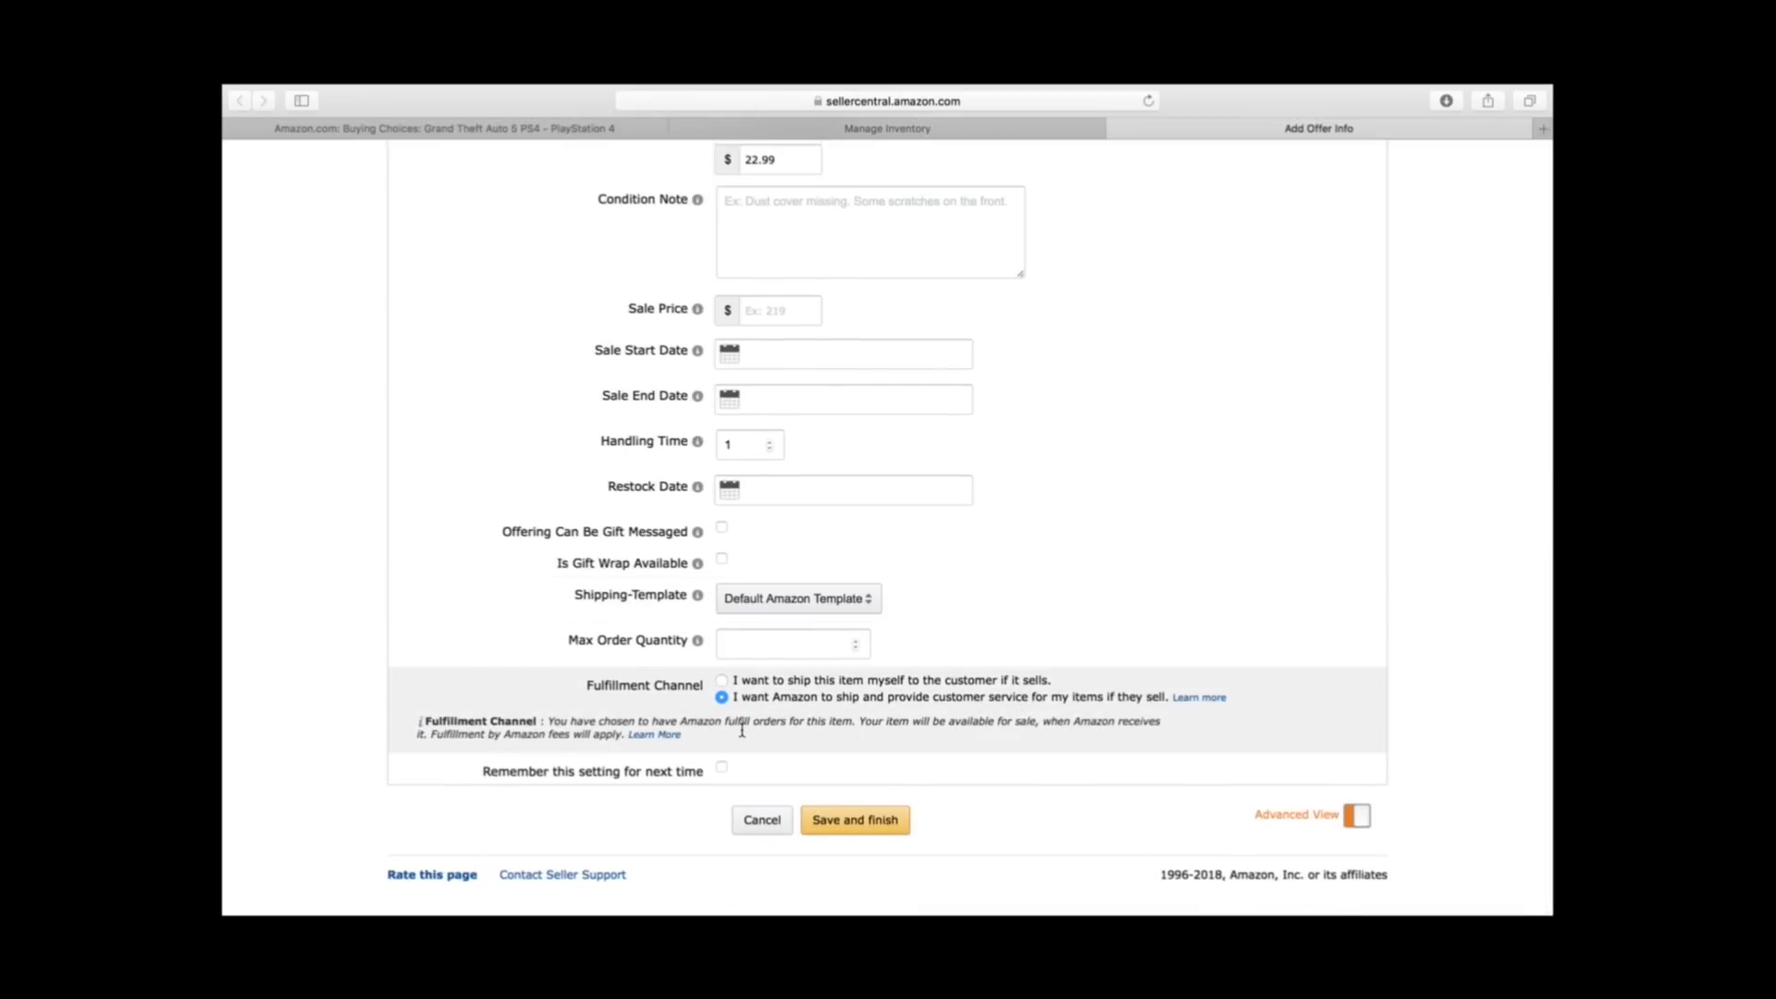
Change the offer's price to $69.99, leaving the condition note empty
{"action": "scroll", "coordinate": [766, 428], "scroll_direction": "up", "scroll_amount": 3}
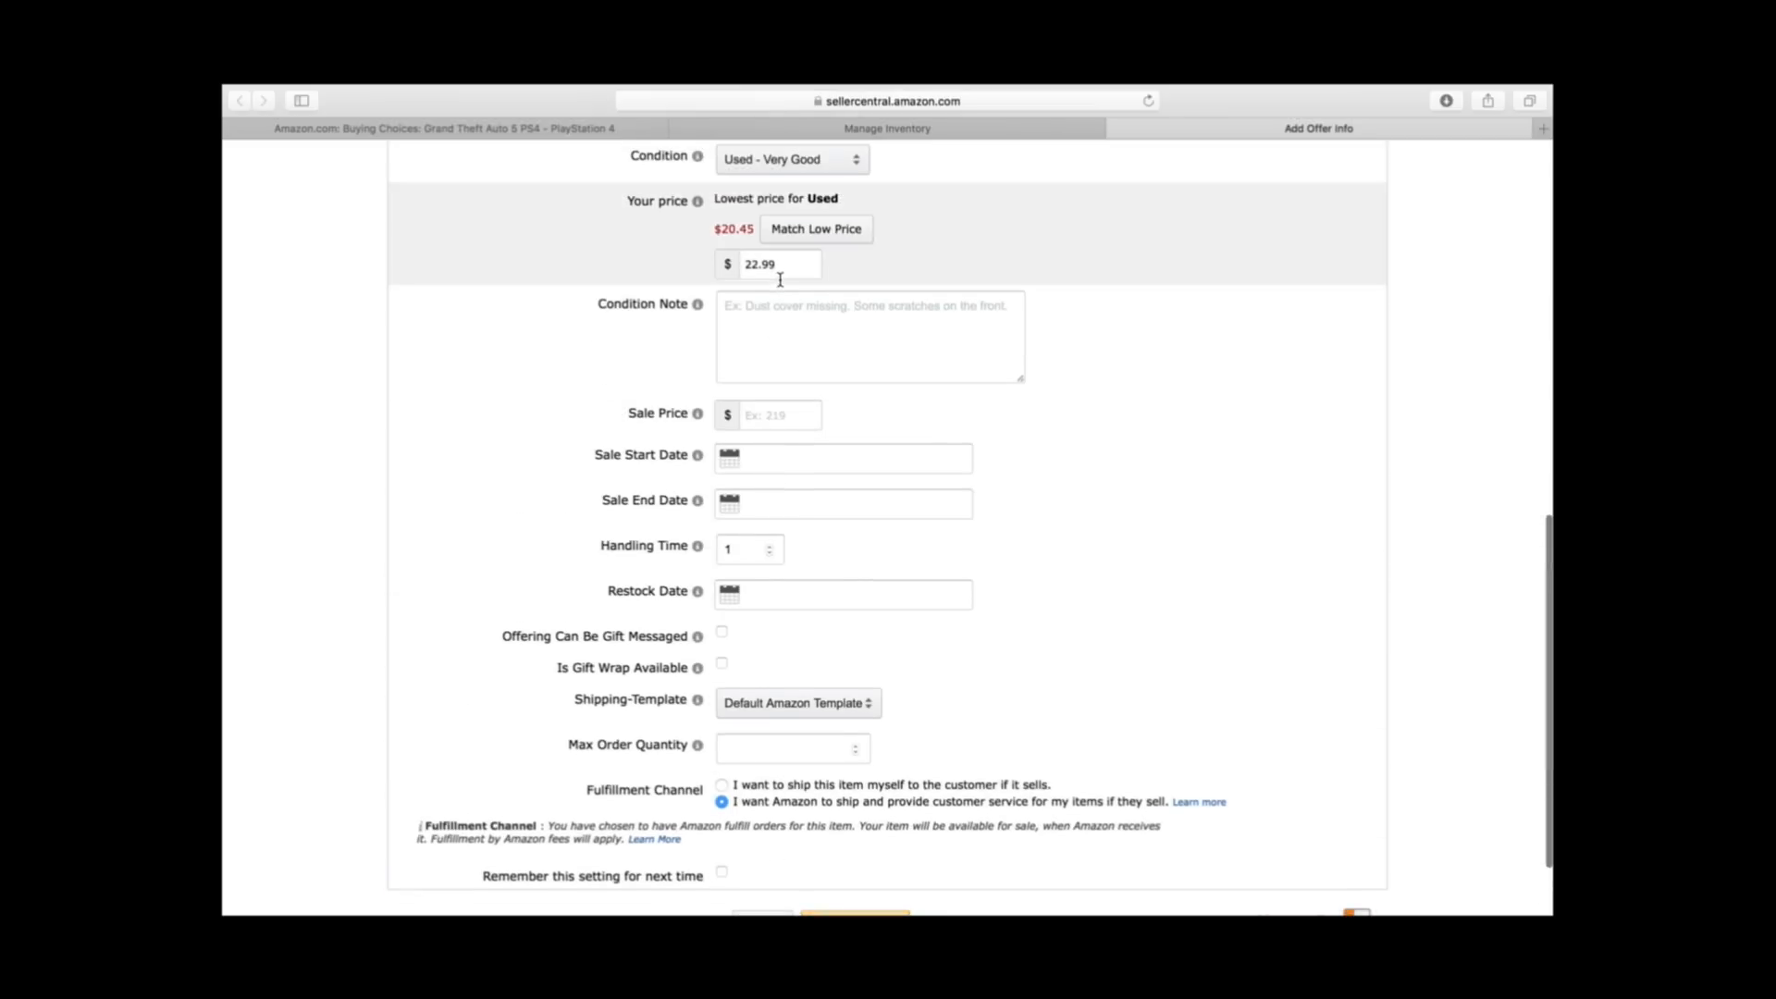
{"action": "double_click", "coordinate": [780, 270]}
{"action": "type", "text": "69"}
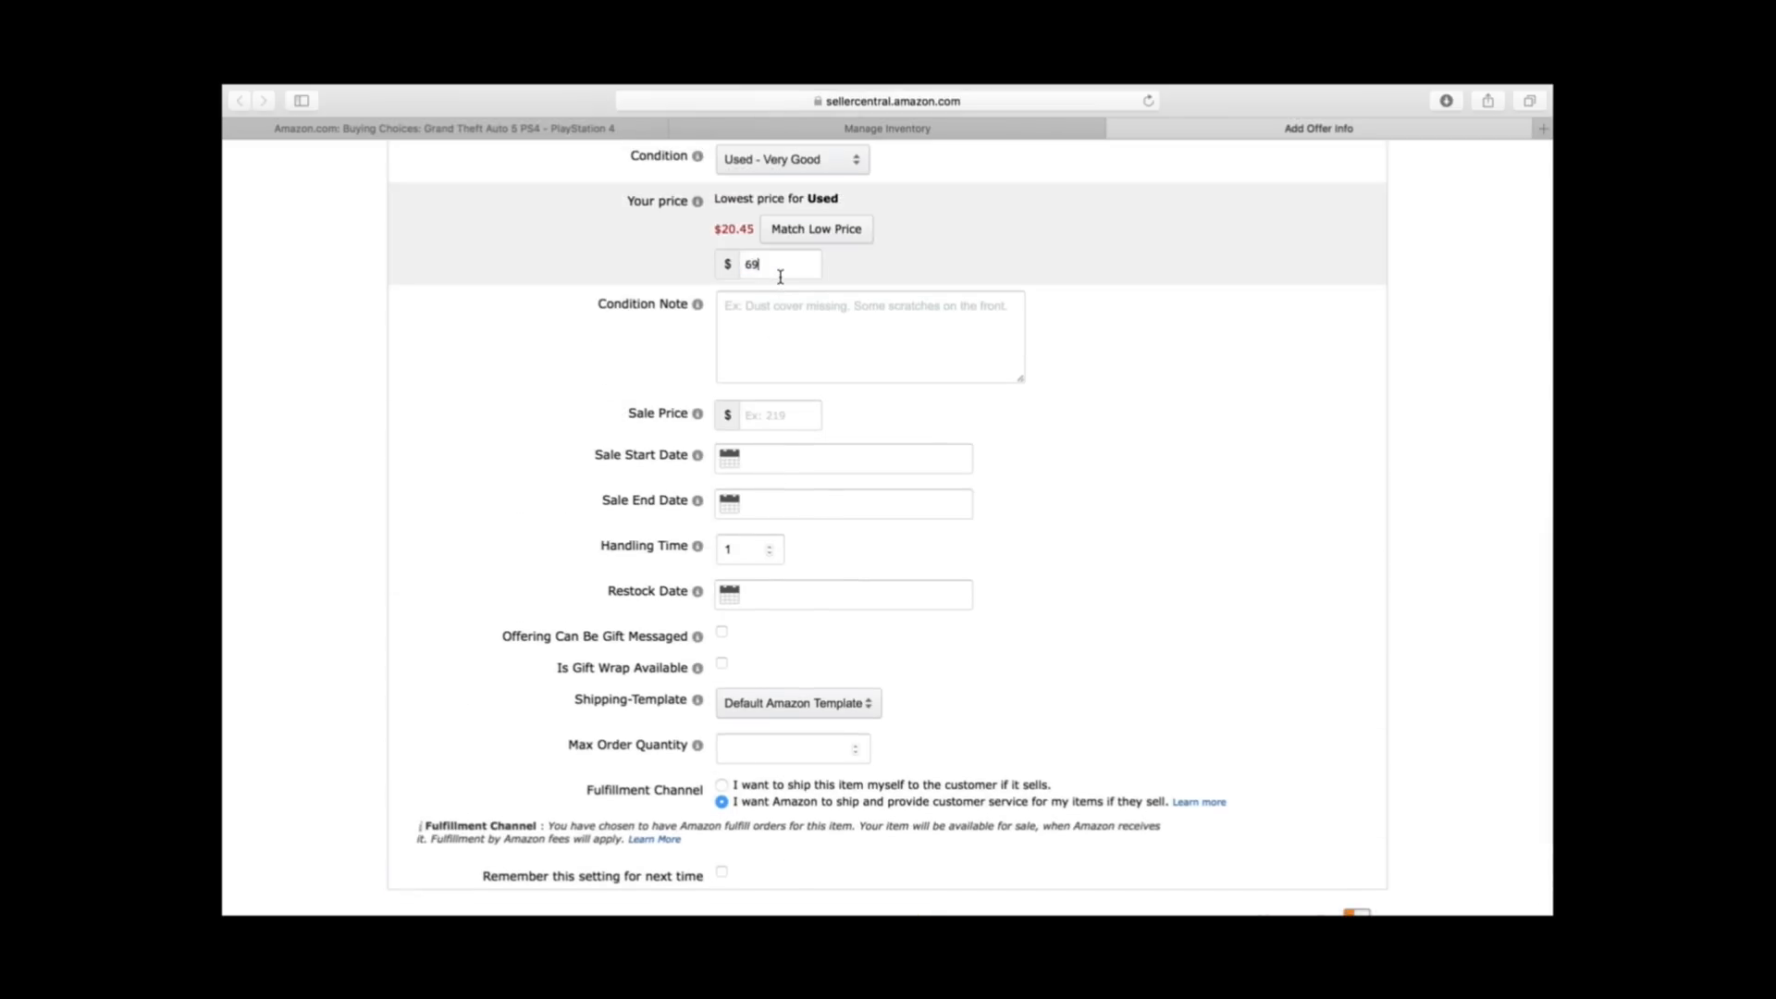
{"action": "type", "text": ".99"}
{"action": "left_click", "coordinate": [904, 311]}
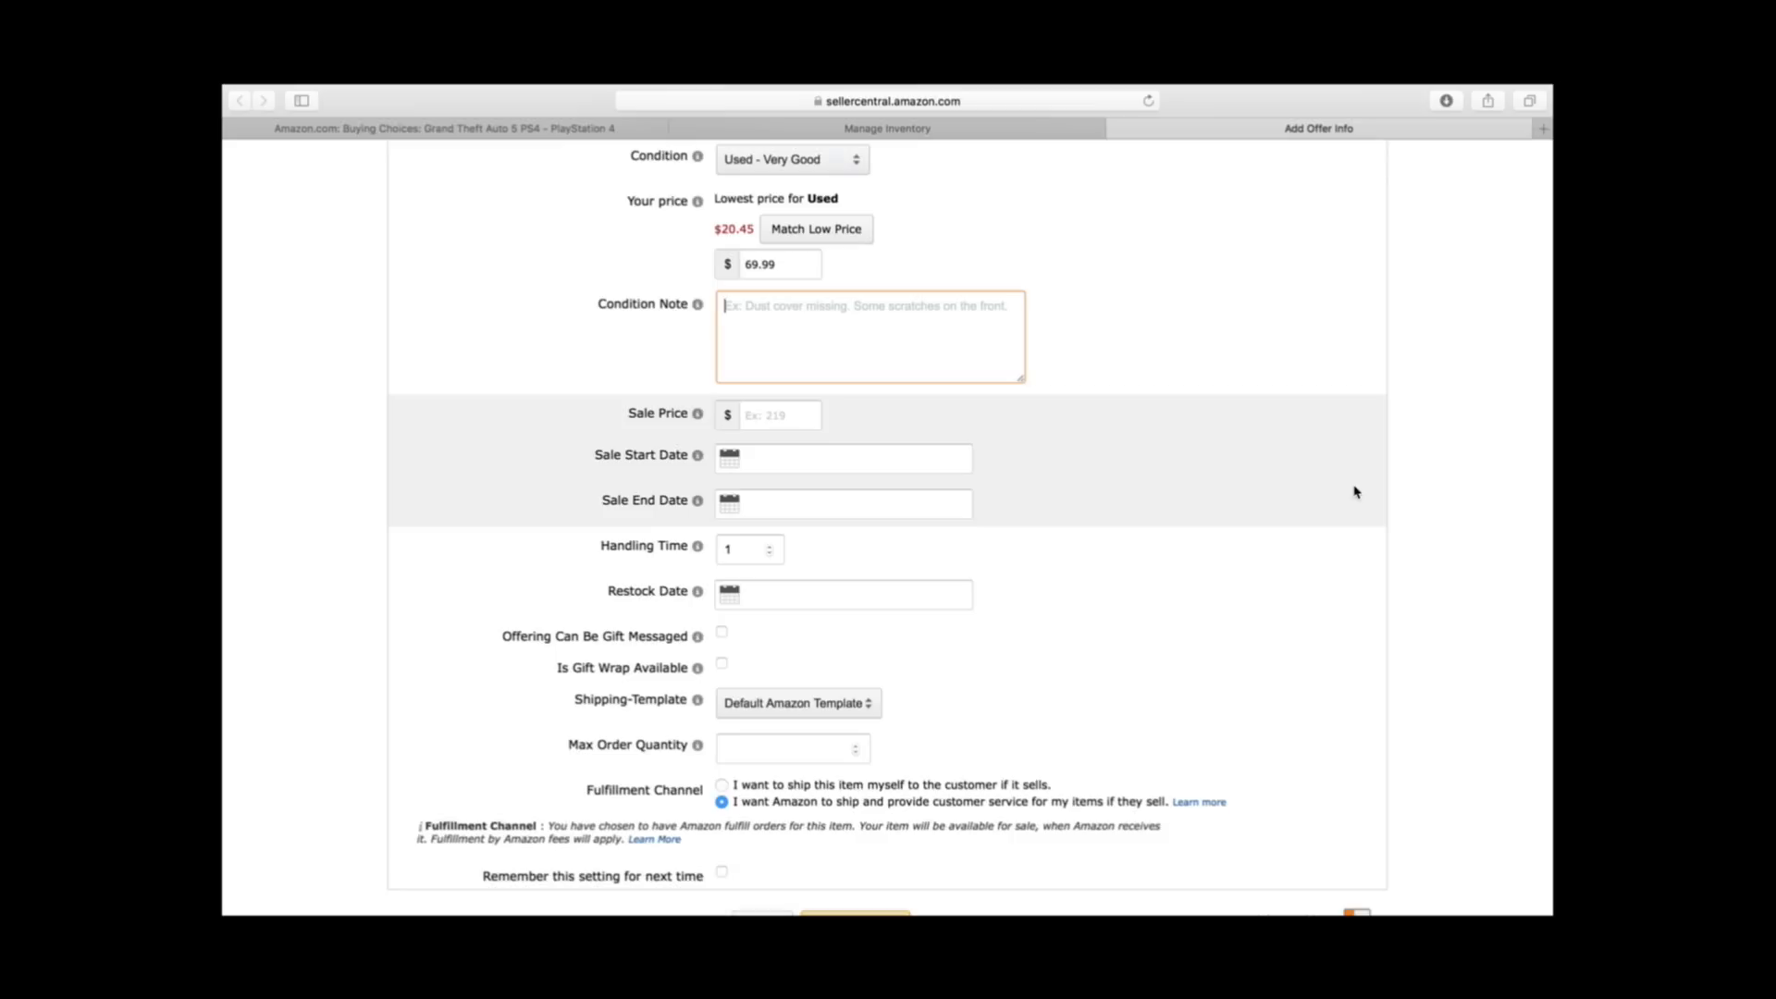
{"action": "left_click", "coordinate": [1407, 487]}
{"action": "scroll", "coordinate": [983, 436], "scroll_direction": "down", "scroll_amount": 2}
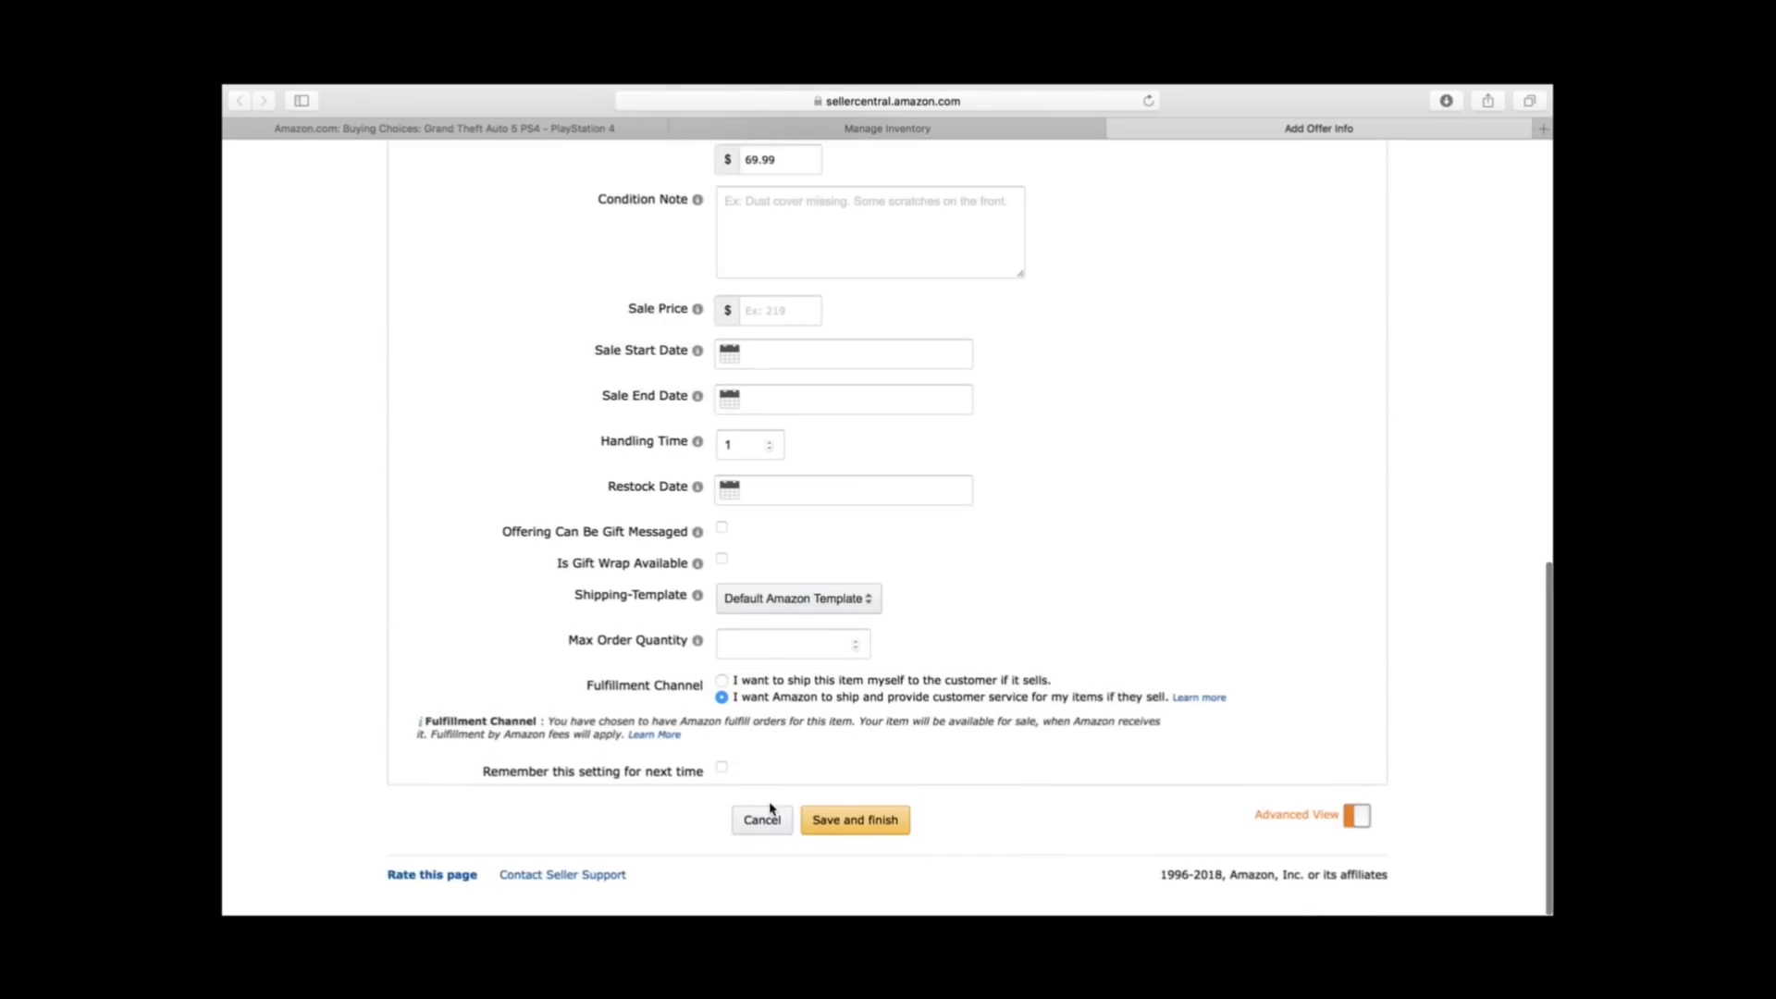
Save the offer and continue past the barcode type page, keeping the Amazon barcode for SKU 101A
{"action": "left_click", "coordinate": [855, 820]}
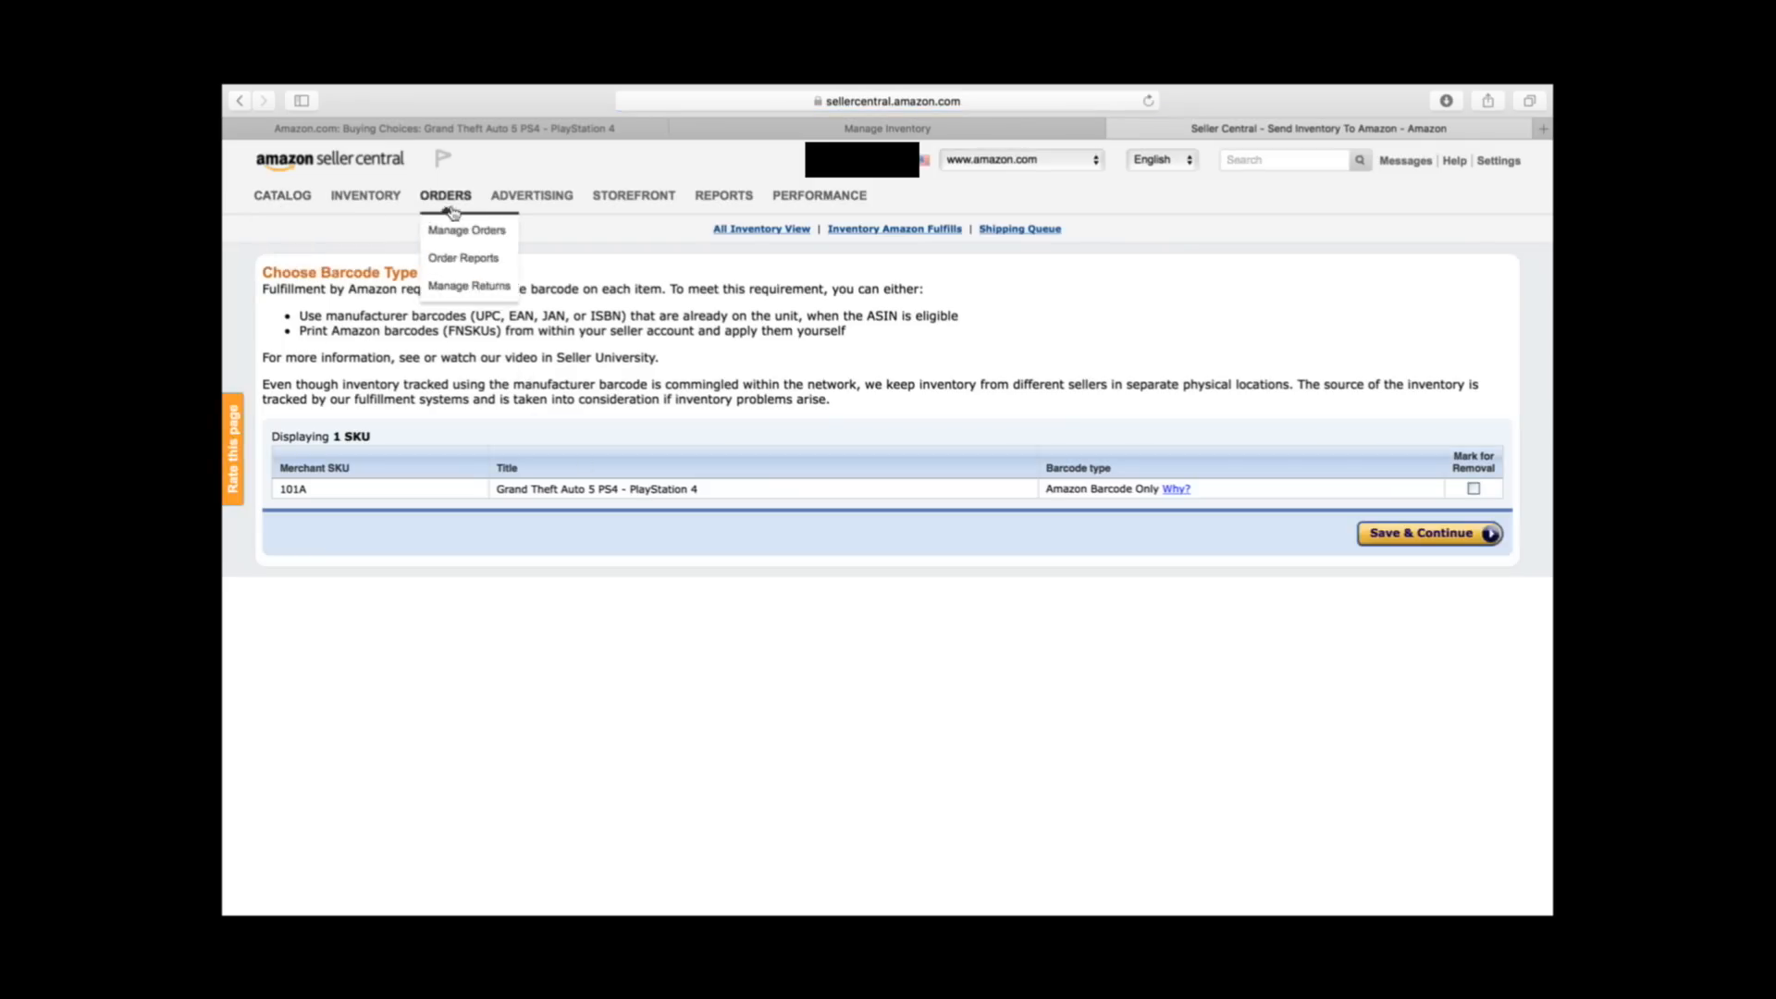
{"action": "mouse_move", "coordinate": [368, 207]}
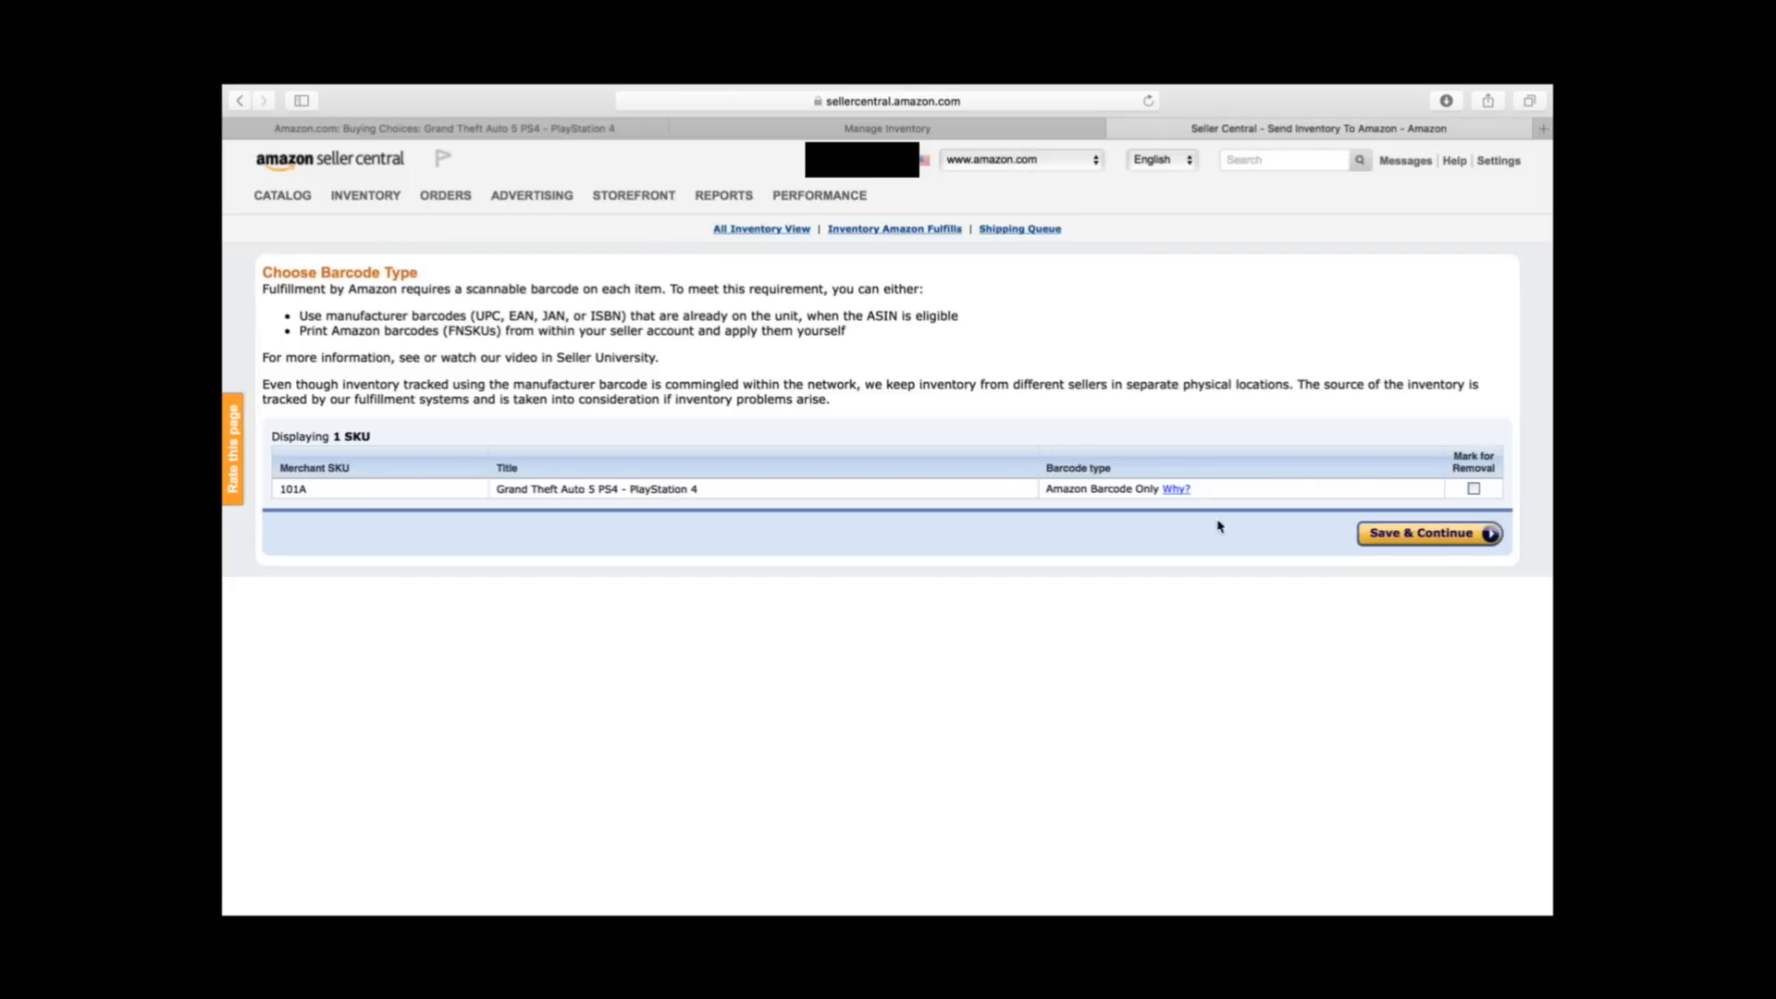
{"action": "left_click", "coordinate": [1478, 535]}
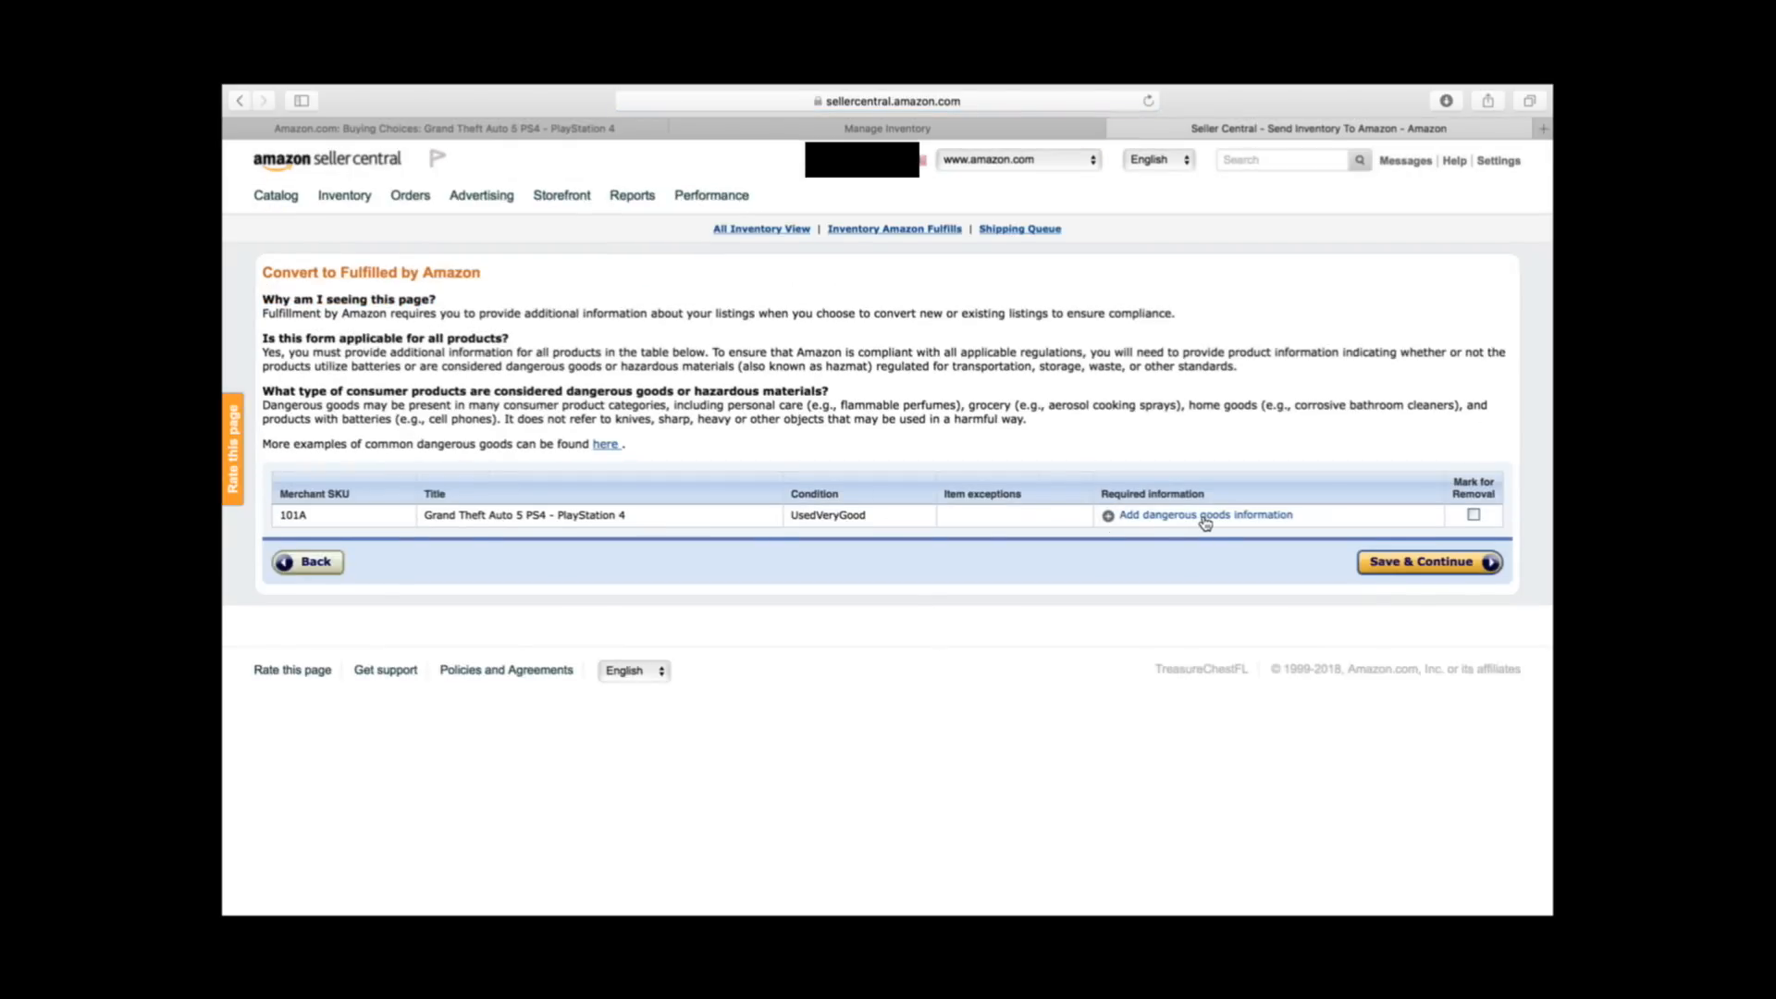
Submit the game's dangerous goods information, answering No for batteries and No for hazardous material, and continue to the shipping plan
{"action": "left_click", "coordinate": [1124, 515]}
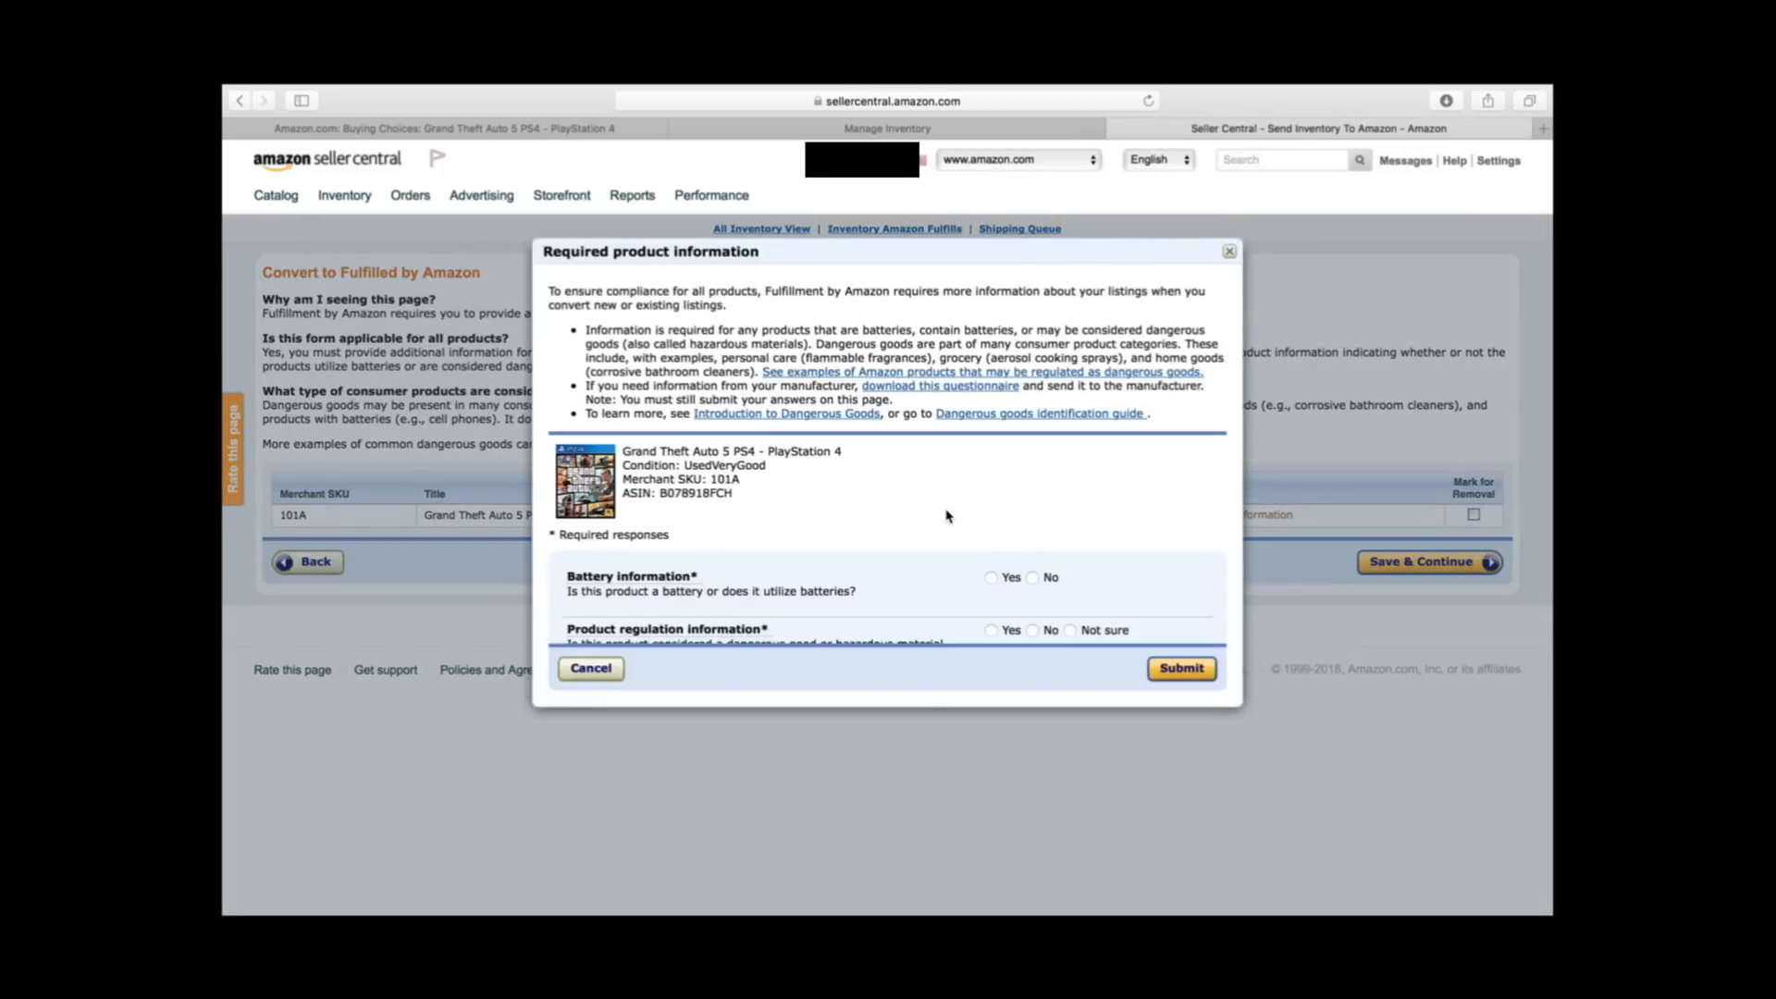
{"action": "scroll", "coordinate": [953, 514], "scroll_direction": "down", "scroll_amount": 3}
{"action": "left_click", "coordinate": [1033, 469]}
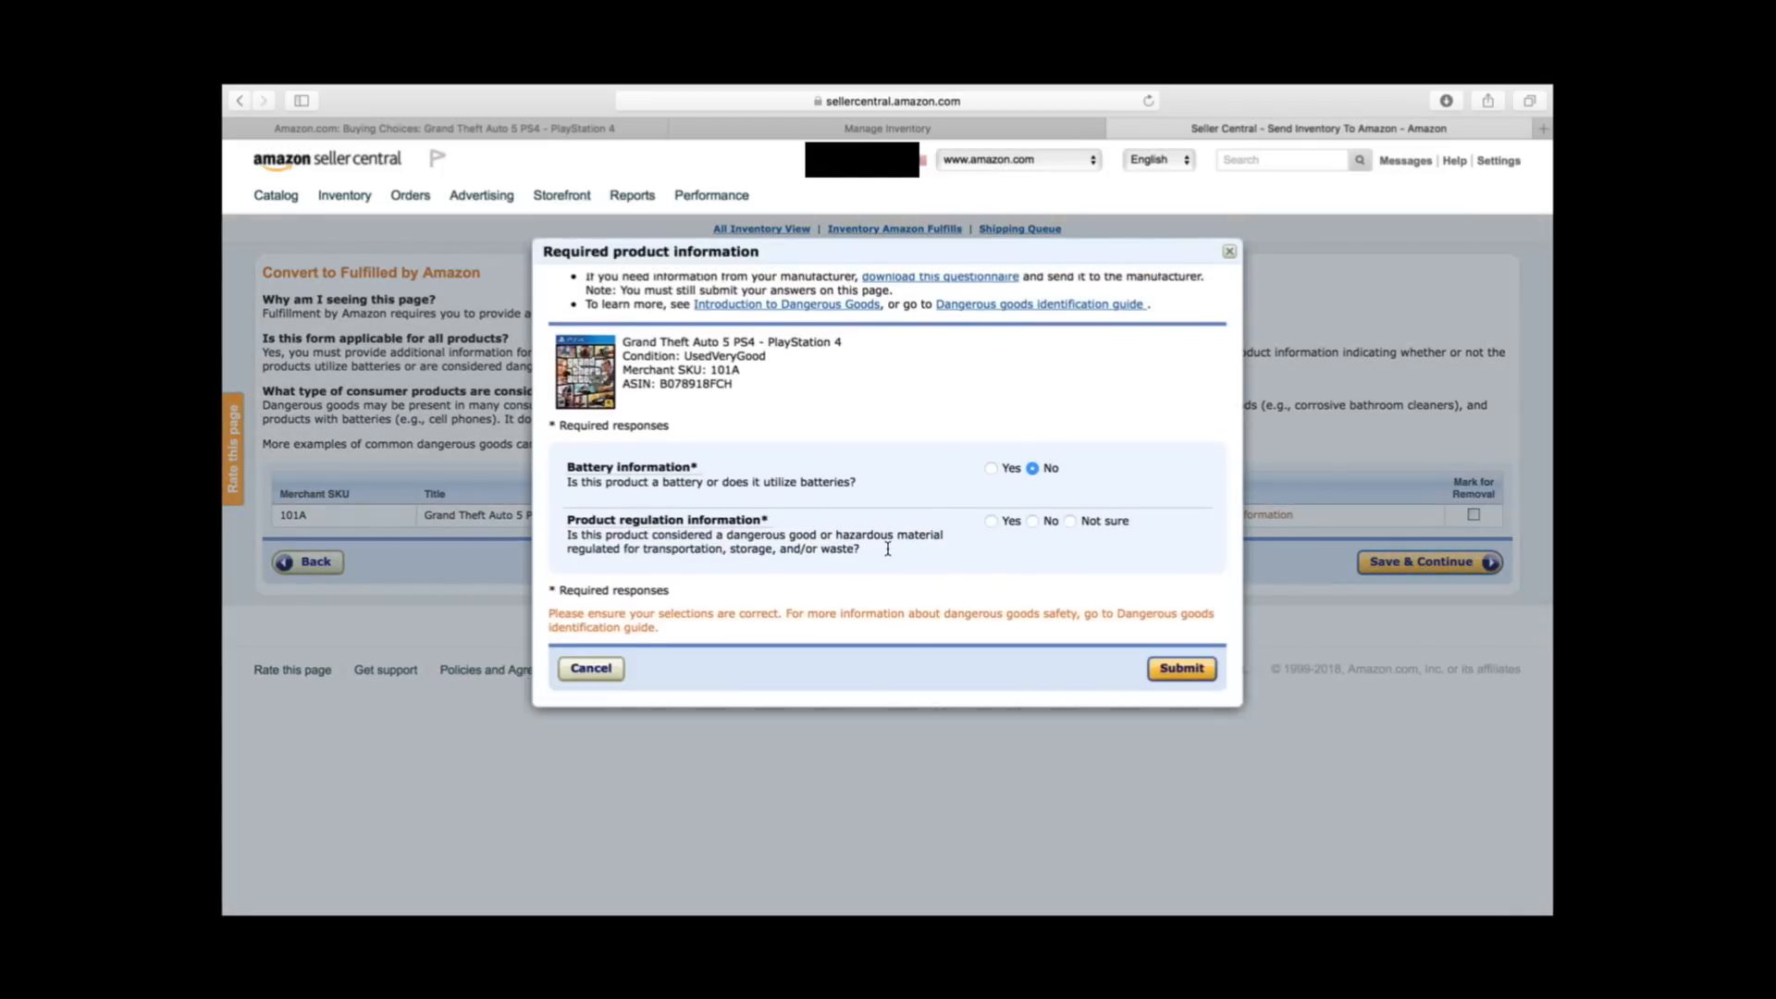
{"action": "left_click", "coordinate": [1033, 521]}
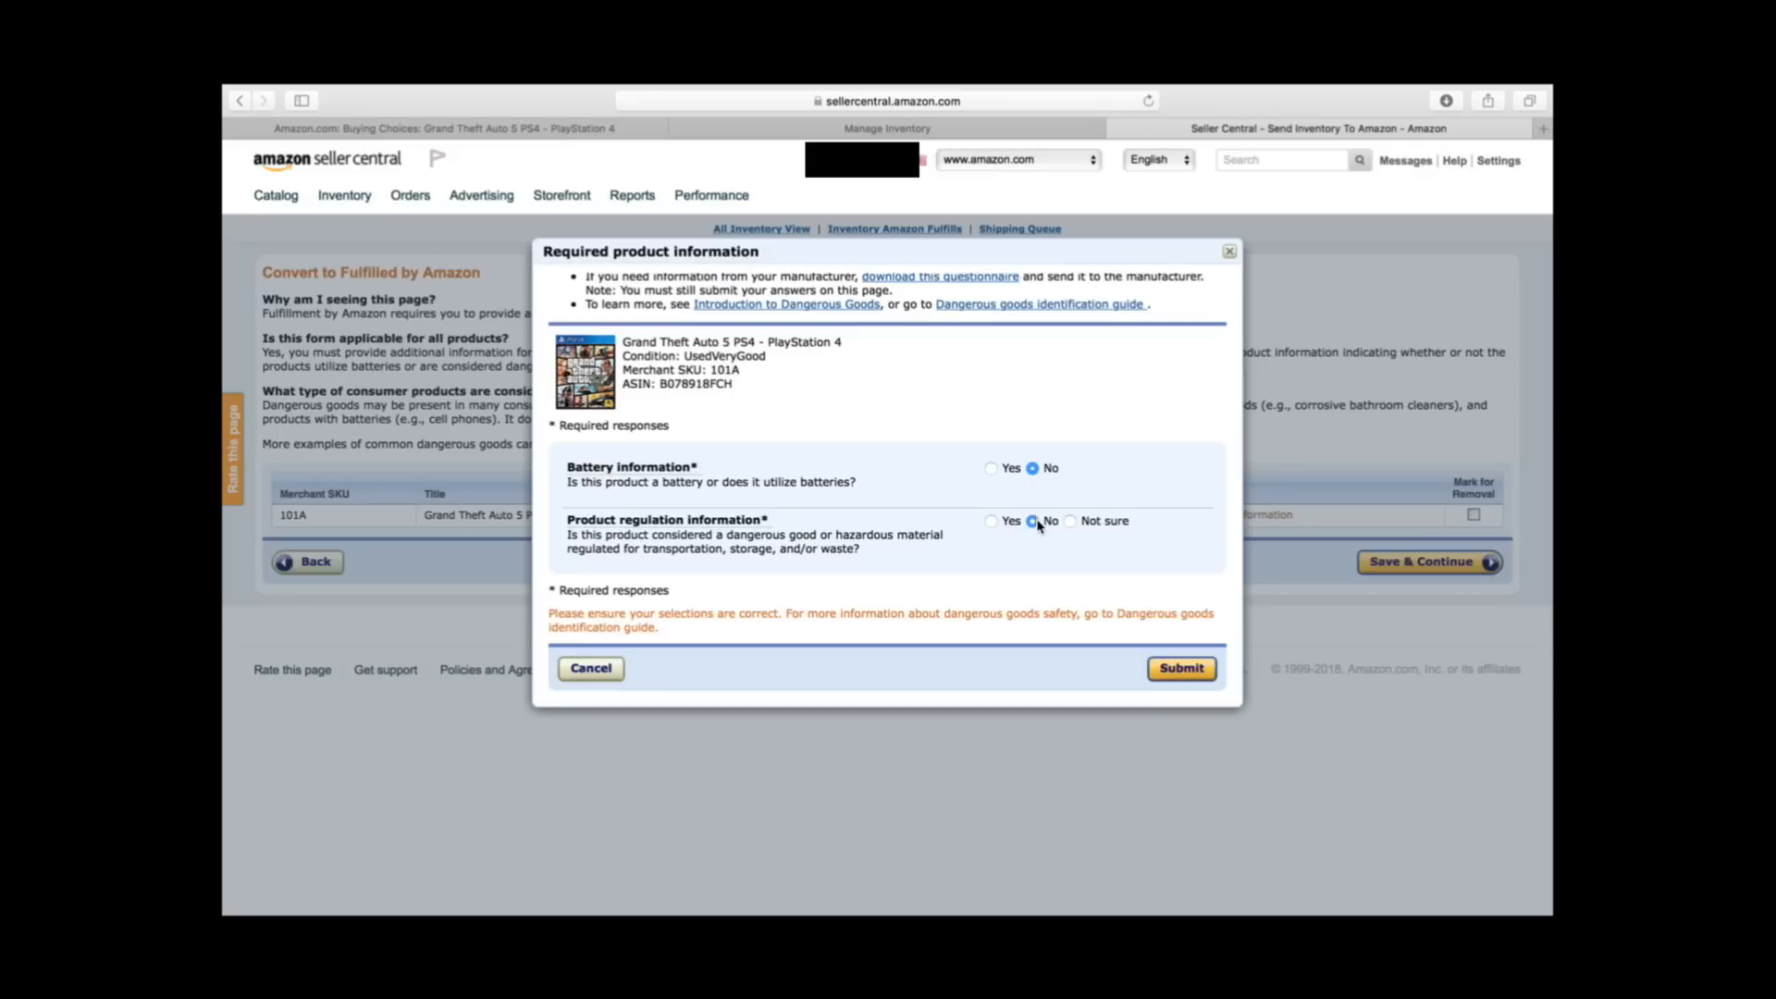
{"action": "left_click", "coordinate": [1181, 668]}
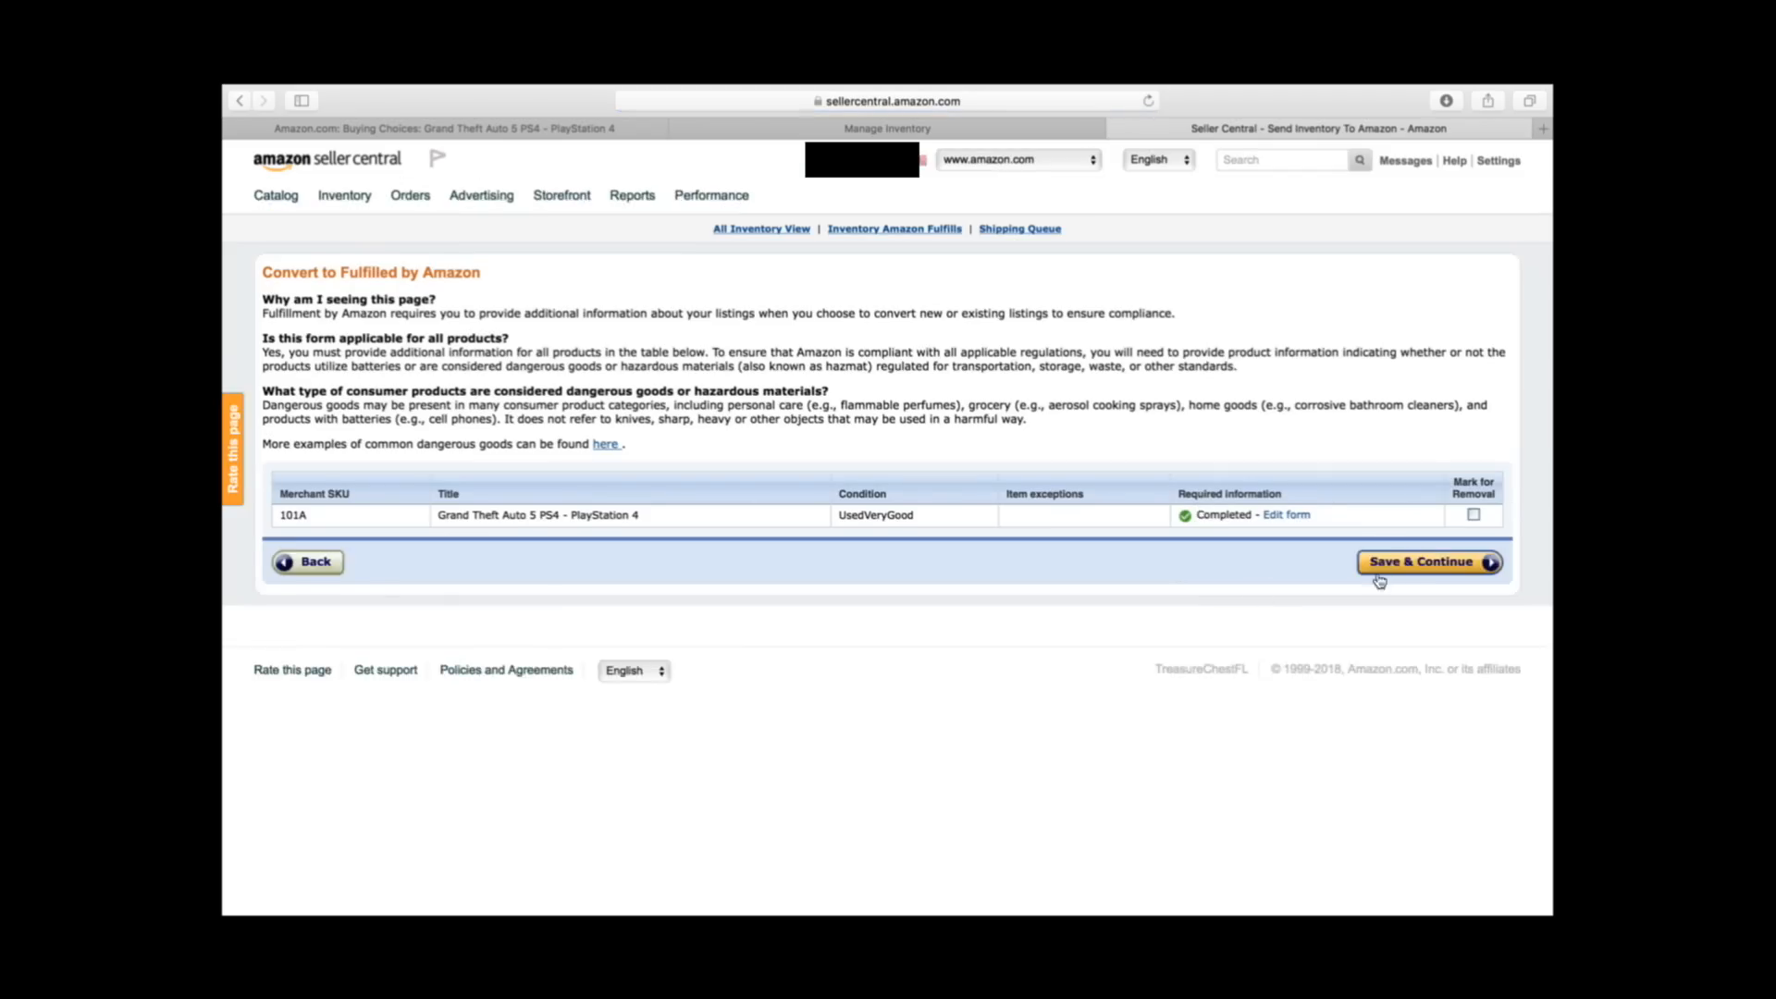
{"action": "left_click", "coordinate": [1406, 564]}
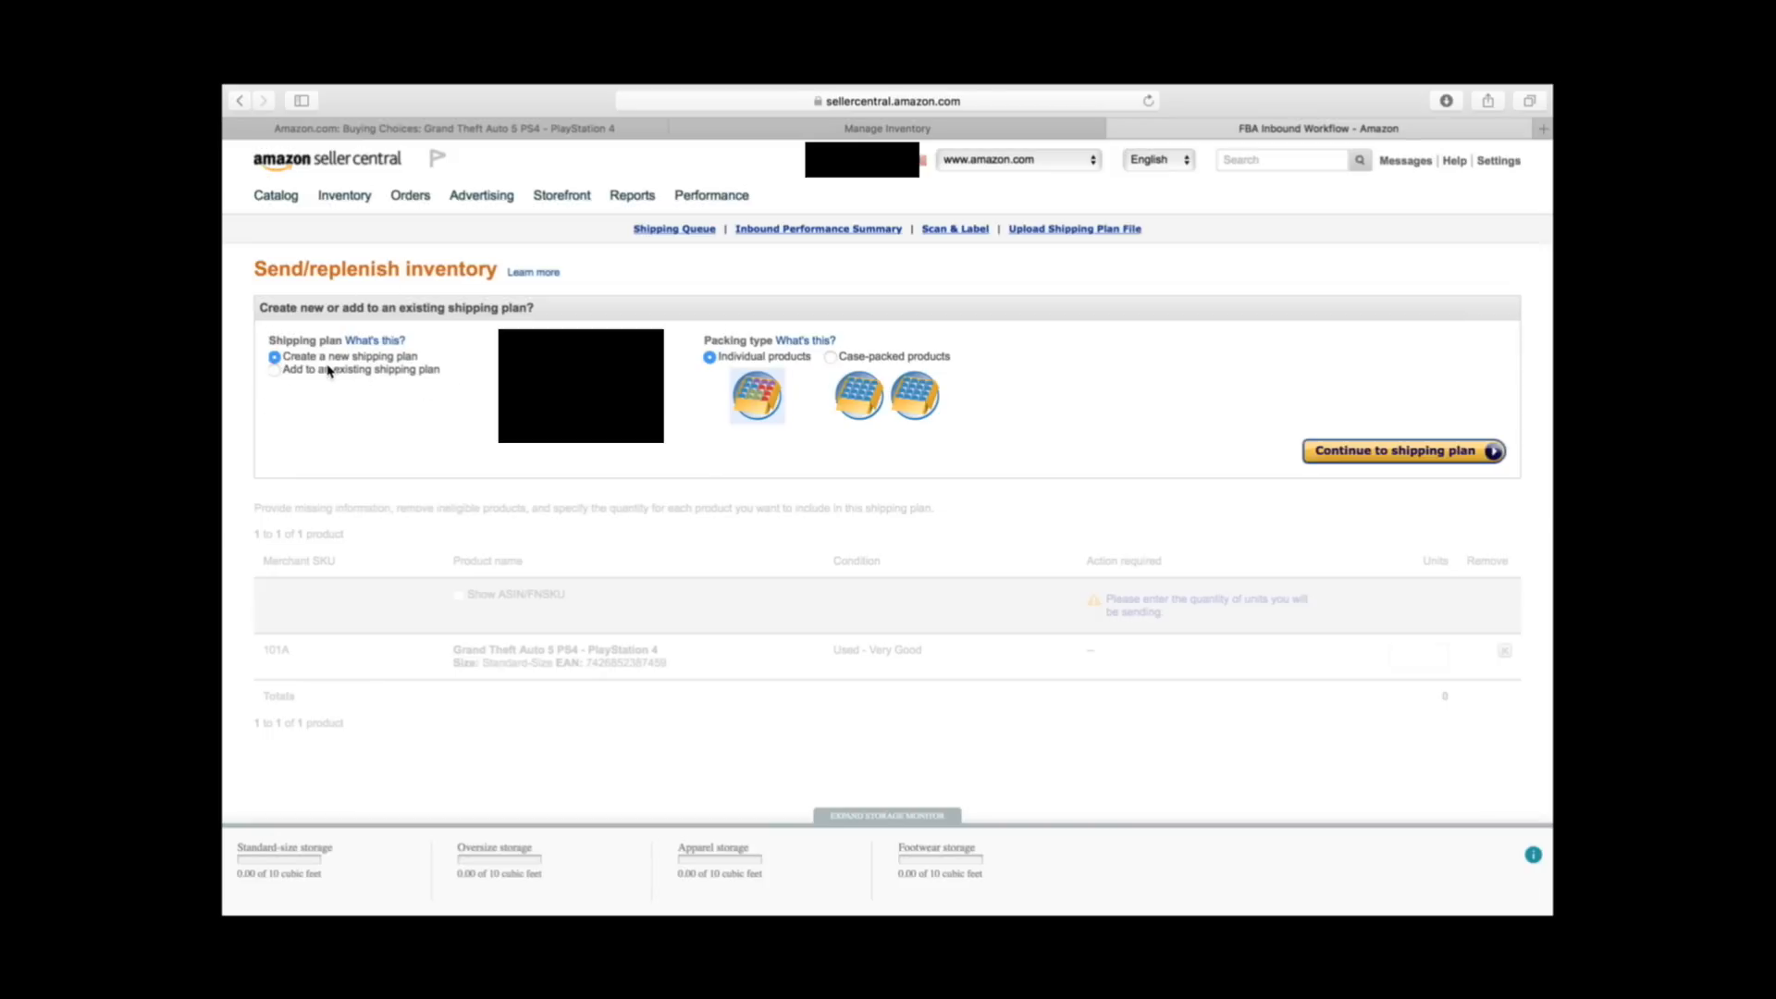
{"action": "left_click", "coordinate": [276, 370]}
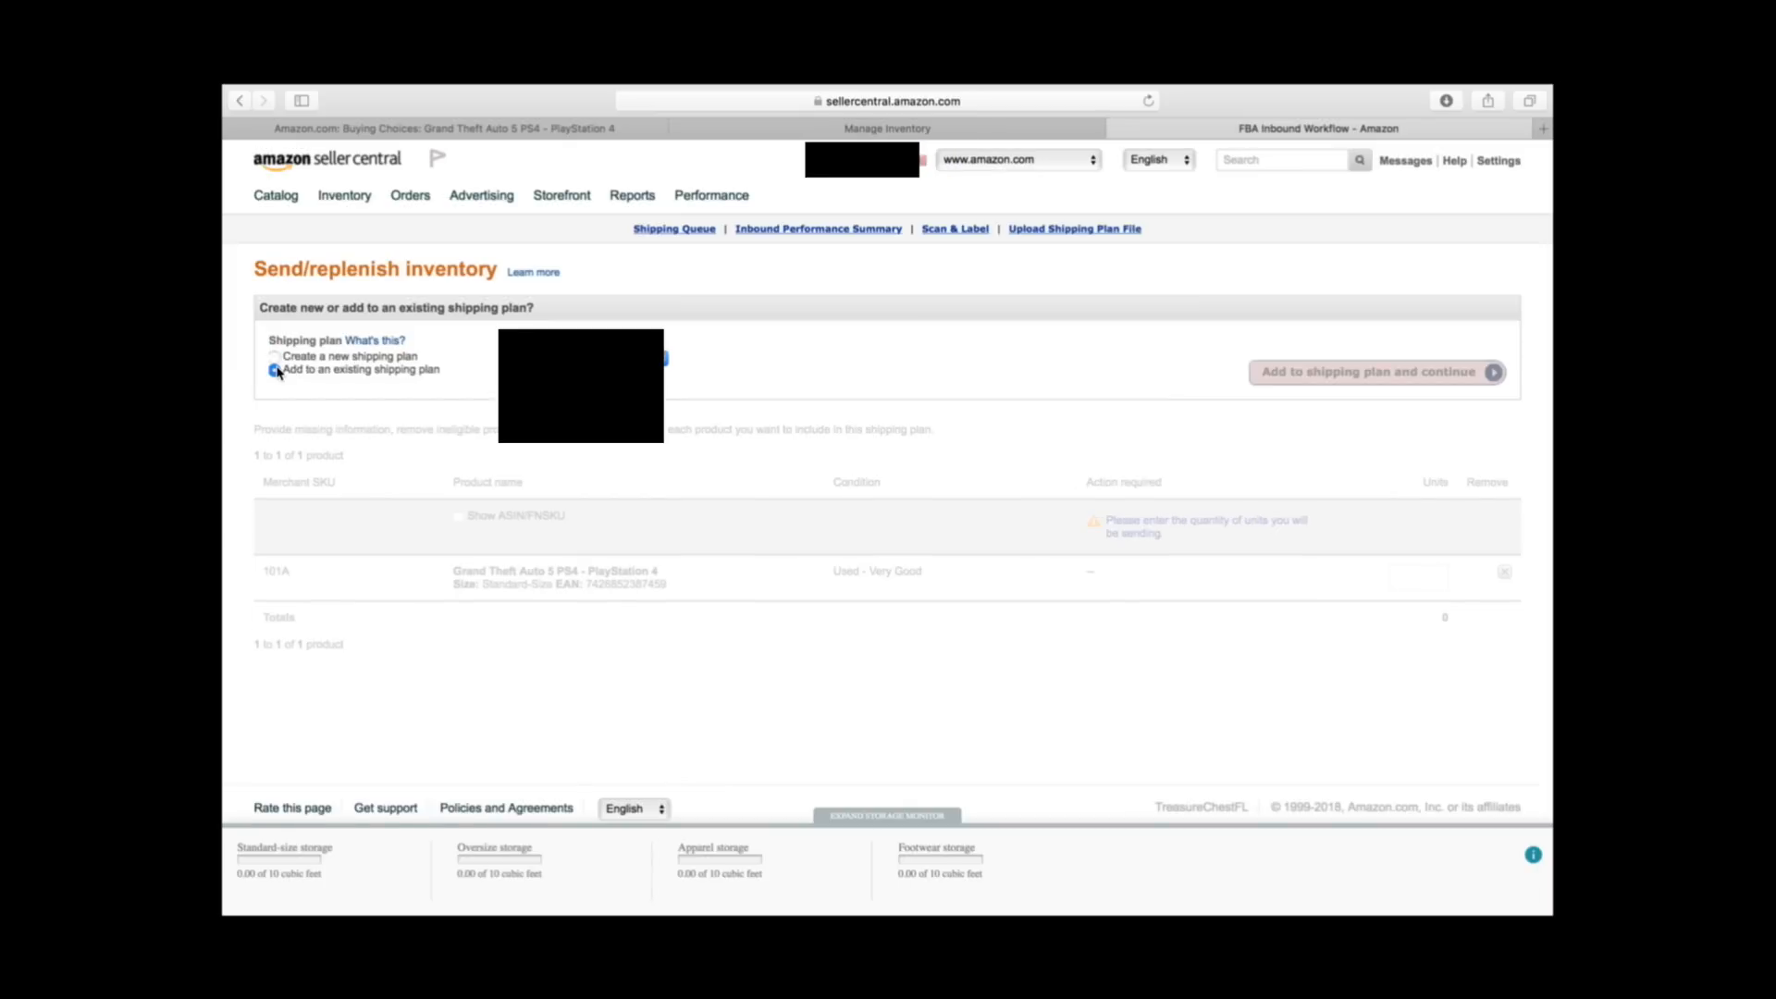
{"action": "left_click", "coordinate": [586, 359]}
{"action": "left_click", "coordinate": [581, 375]}
Create a new shipping plan with individual products as the packing type and continue to its quantity page
{"action": "left_click", "coordinate": [275, 357]}
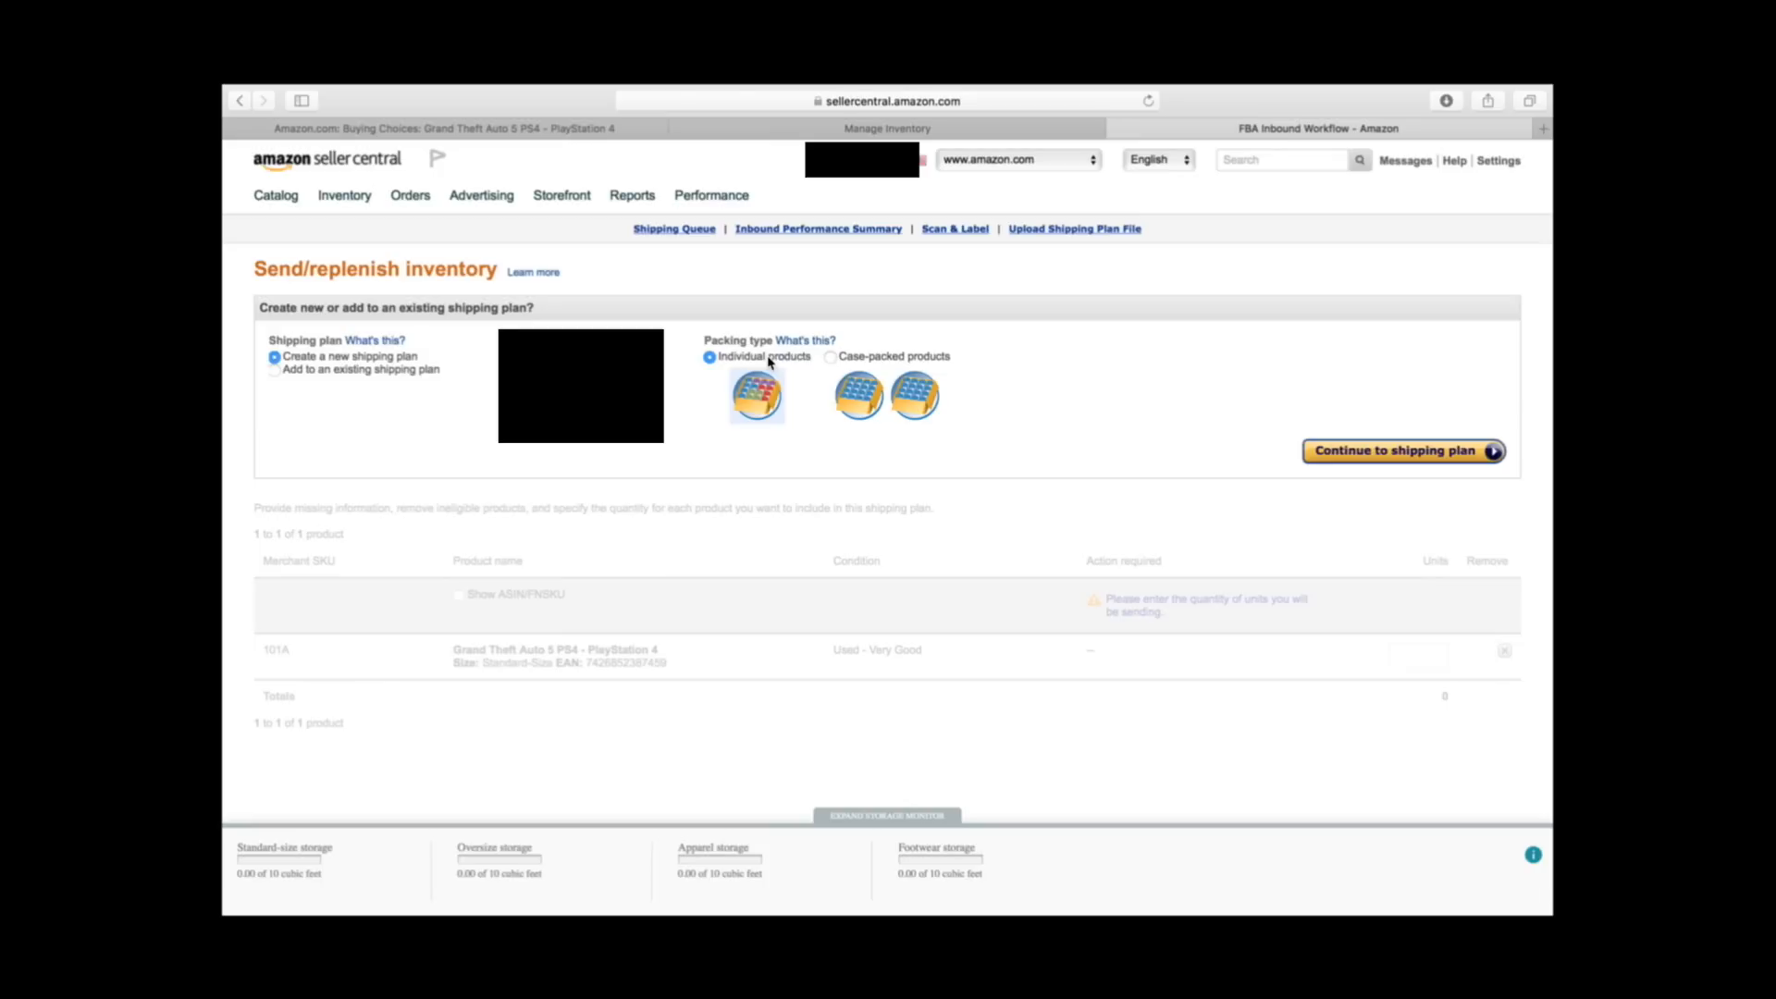
{"action": "left_click", "coordinate": [1413, 453]}
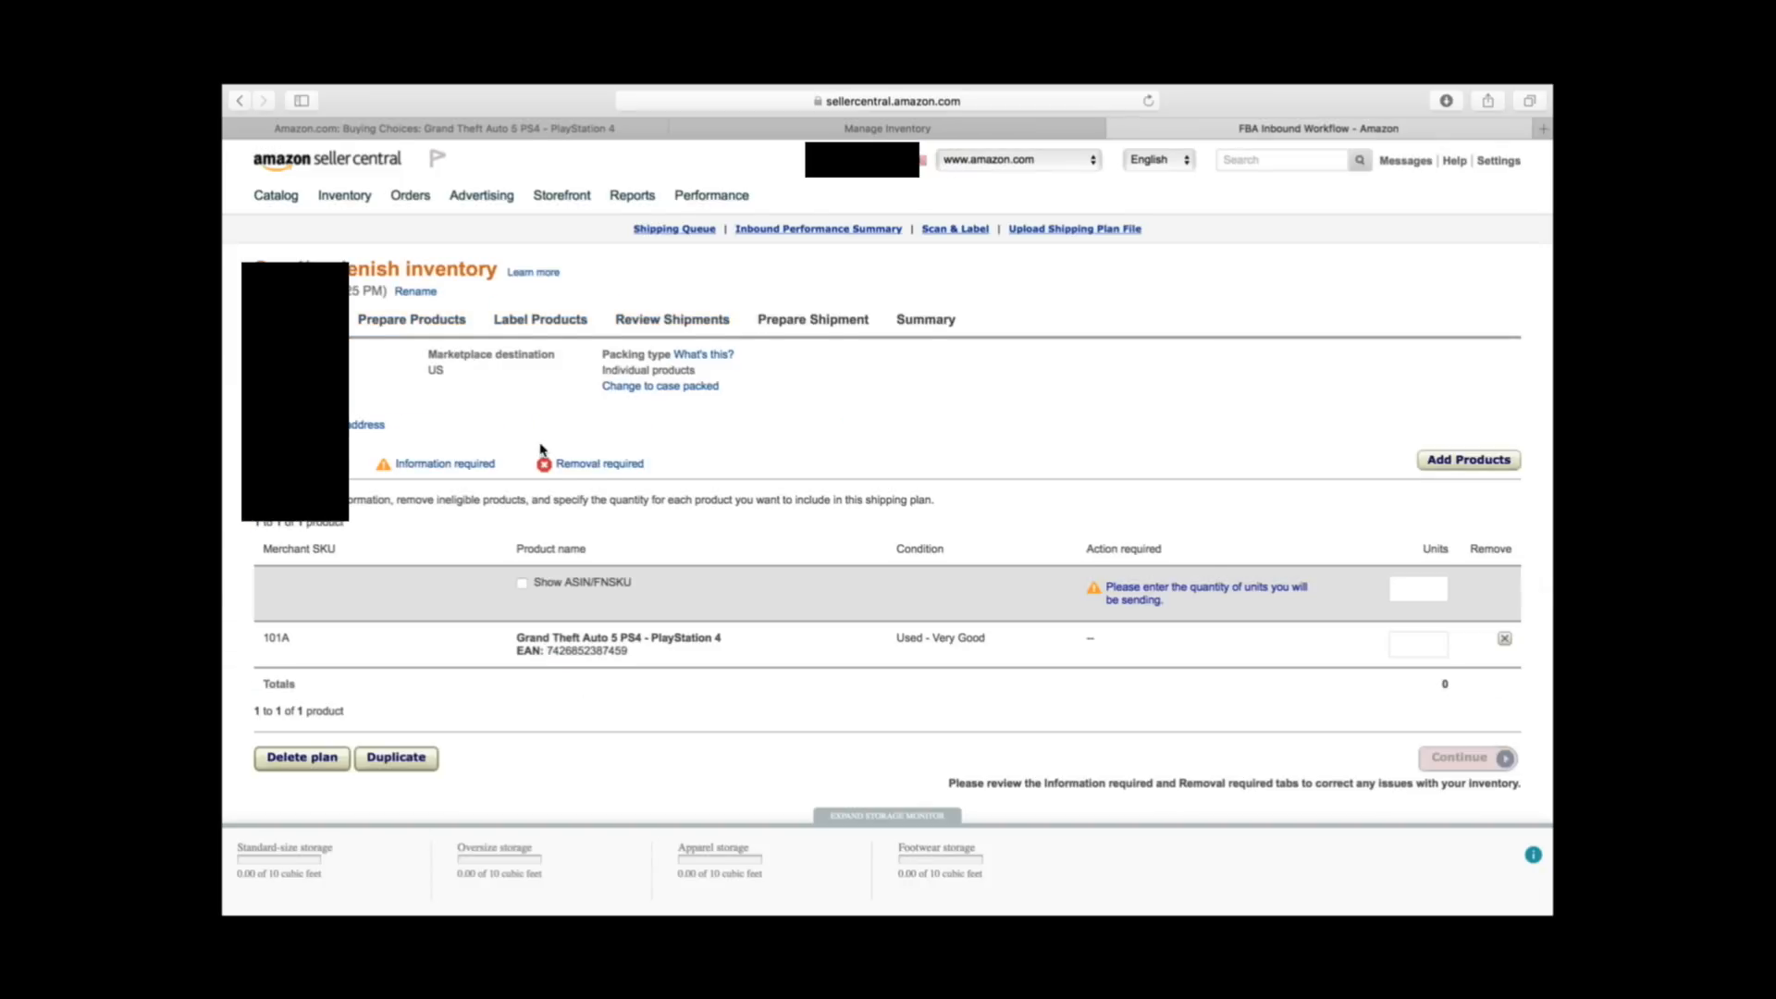
{"action": "scroll", "coordinate": [542, 450], "scroll_direction": "down", "scroll_amount": 2}
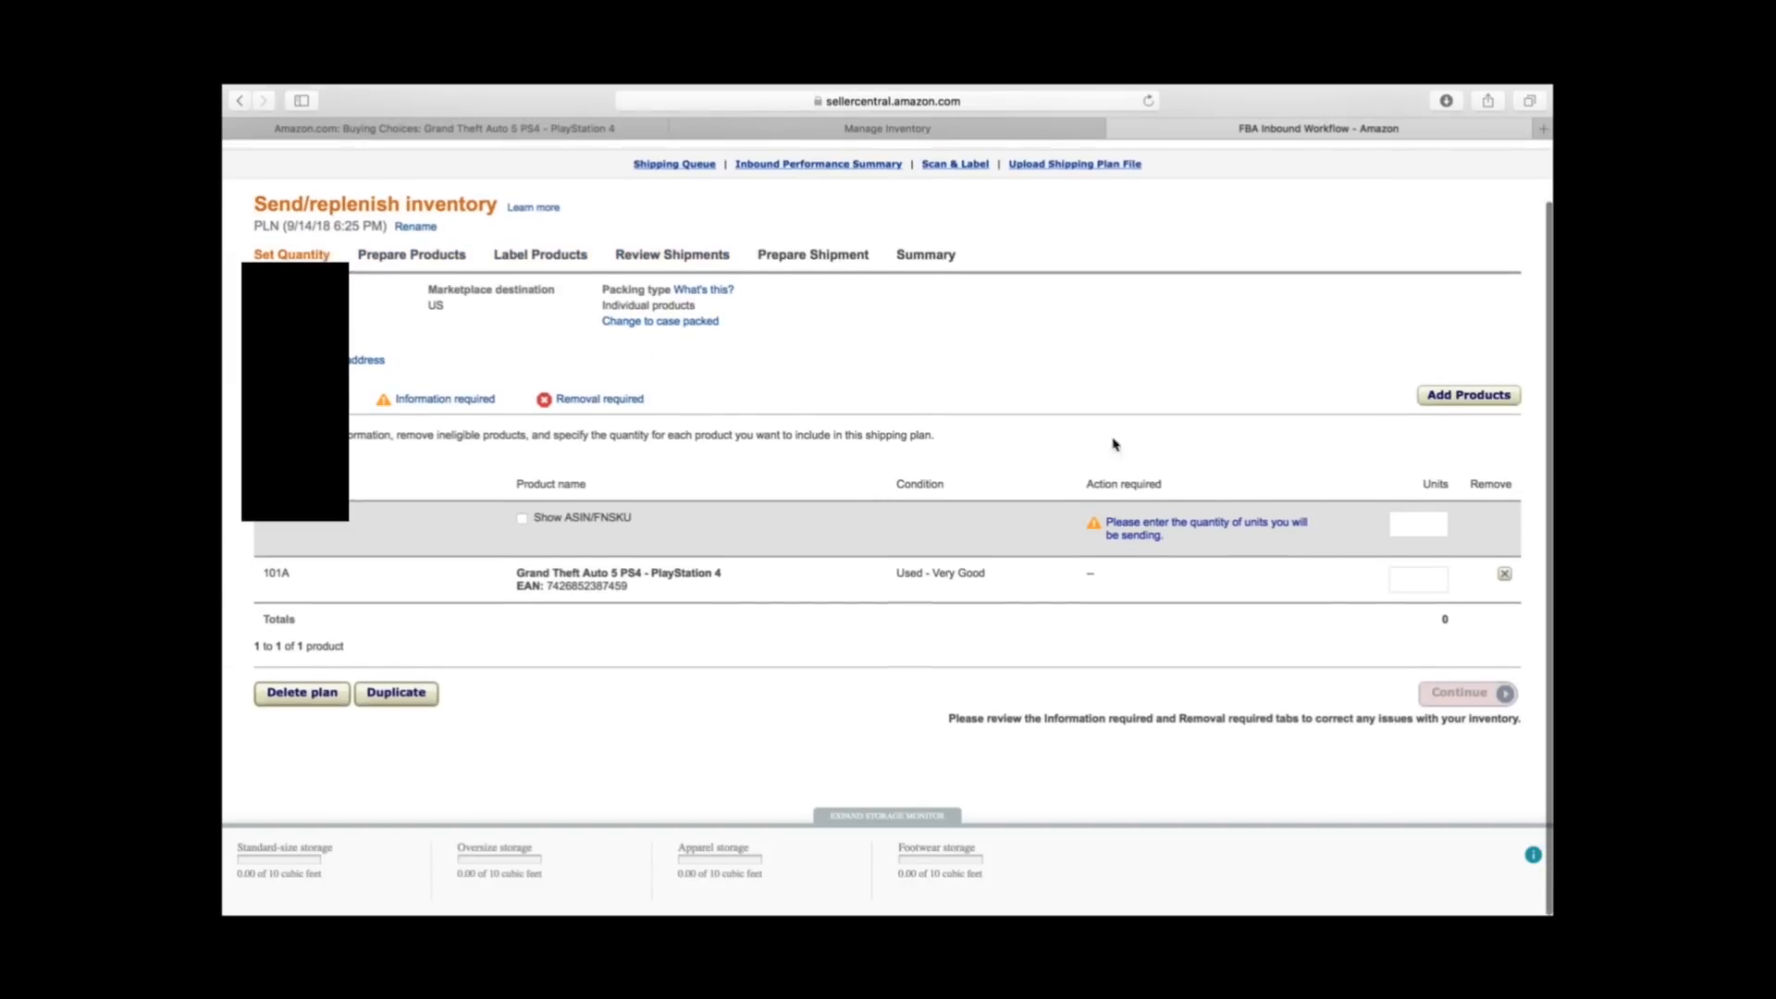
Set the units to send for every product in the shipping plan to 1
{"action": "left_click", "coordinate": [1438, 516]}
{"action": "type", "text": "1"}
{"action": "scroll", "coordinate": [1359, 454], "scroll_direction": "up", "scroll_amount": 1}
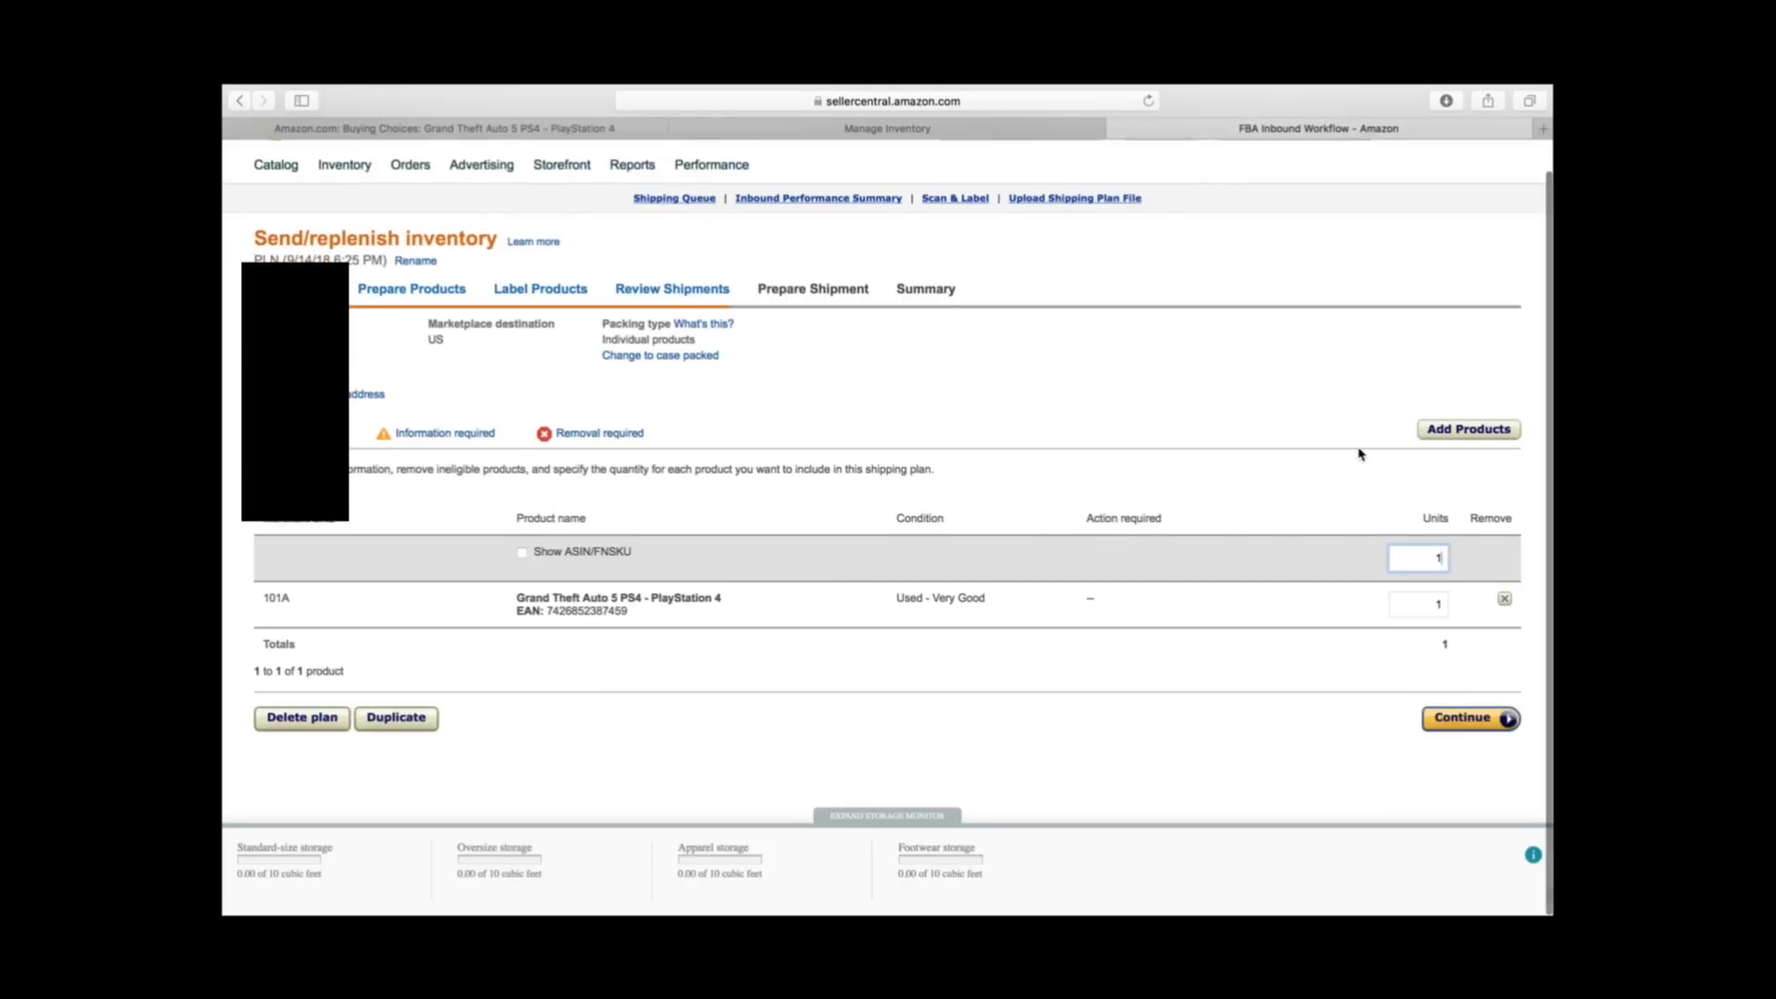
{"action": "left_click_drag", "start_coordinate": [555, 602], "coordinate": [733, 626]}
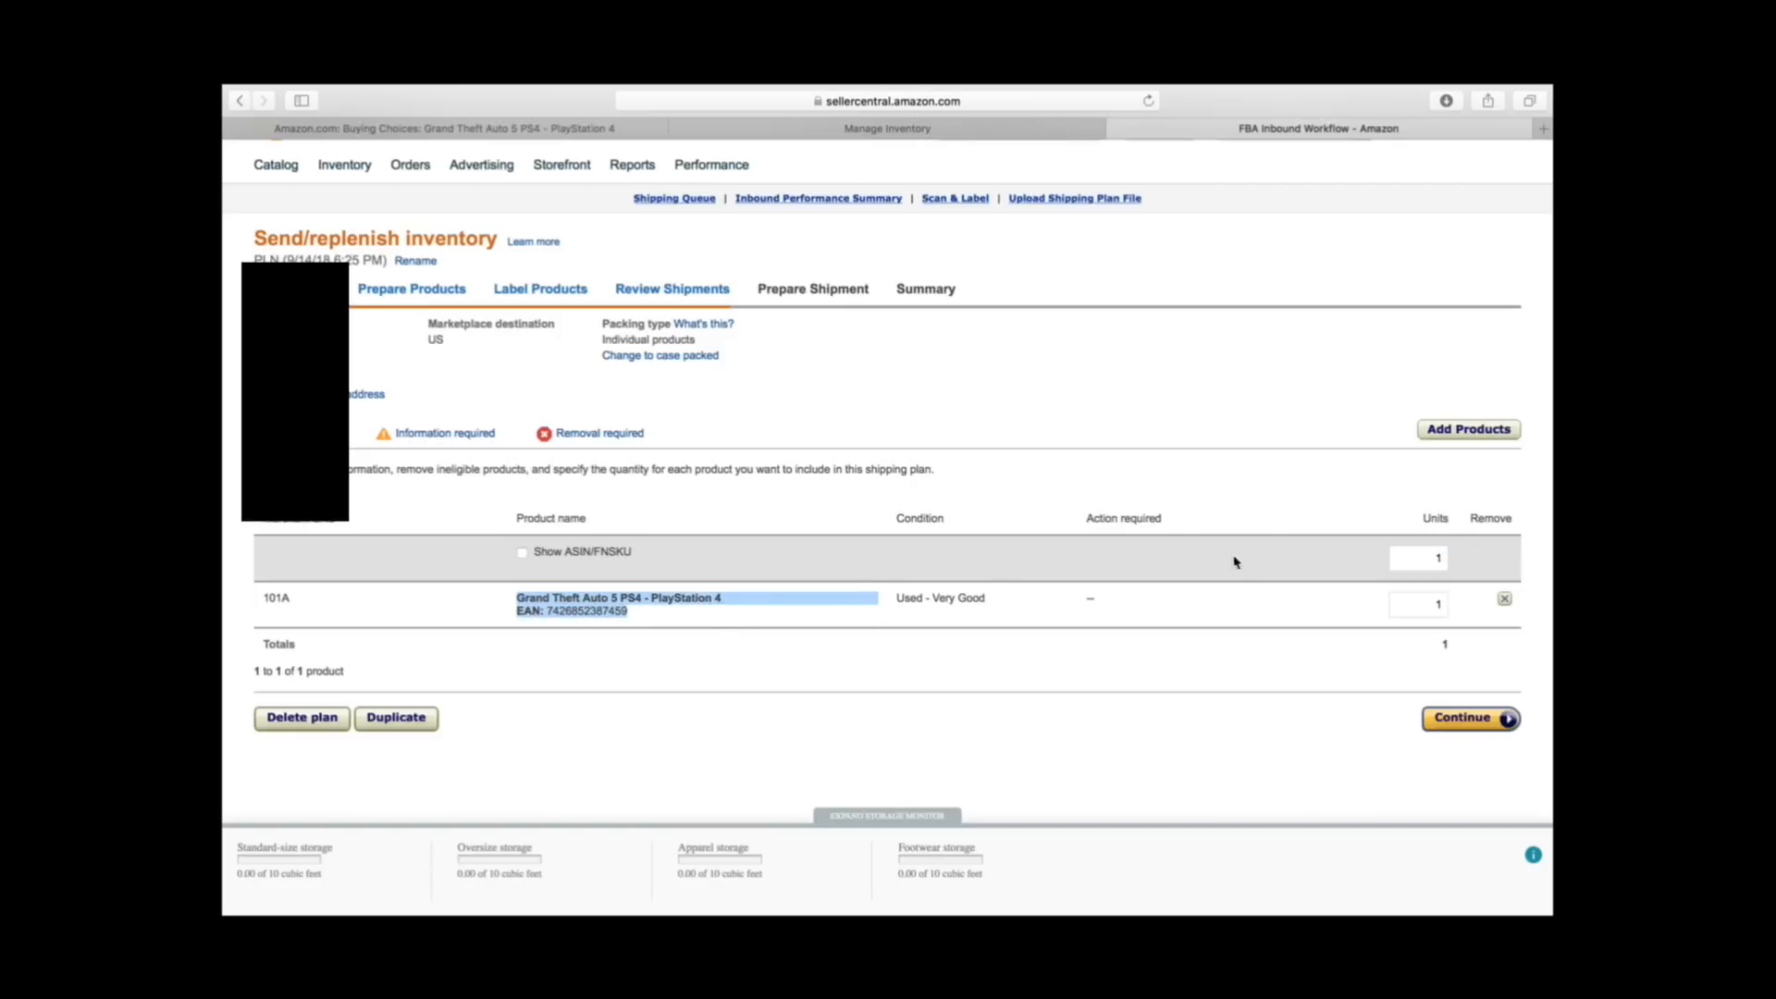
{"action": "left_click", "coordinate": [1180, 643]}
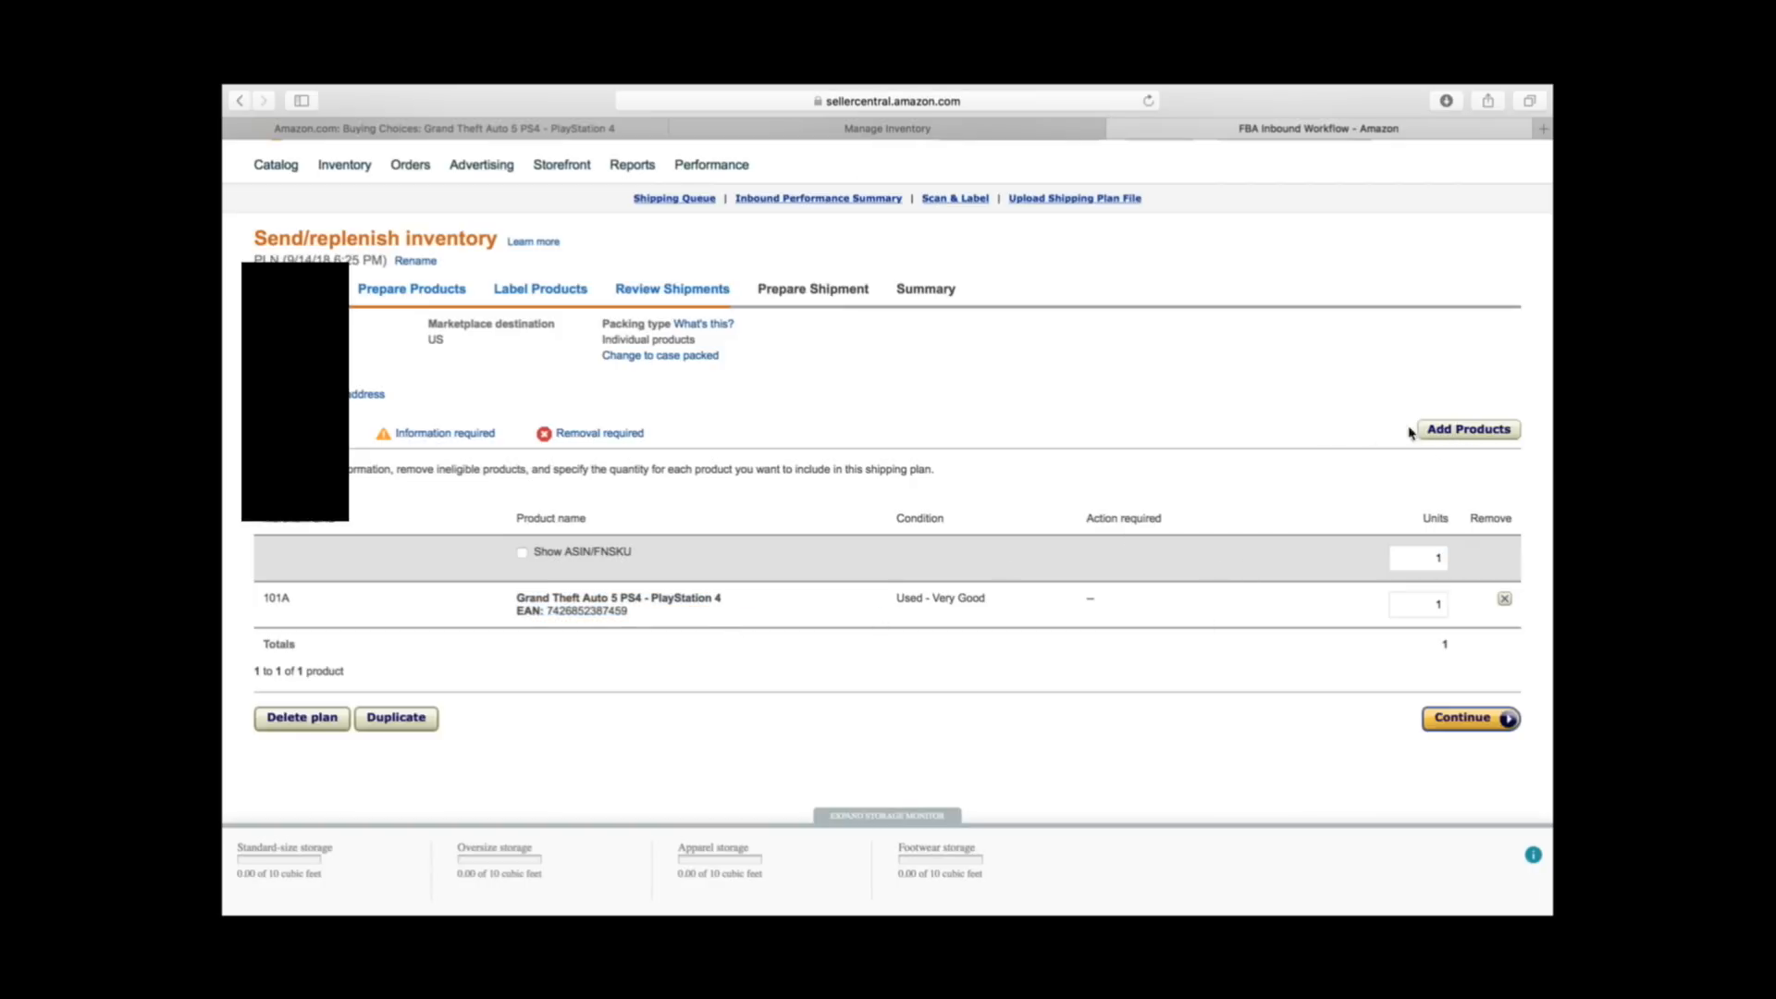
View the inventory products available to add, close the list without adding any, and continue to product preparation
{"action": "left_click", "coordinate": [1485, 424]}
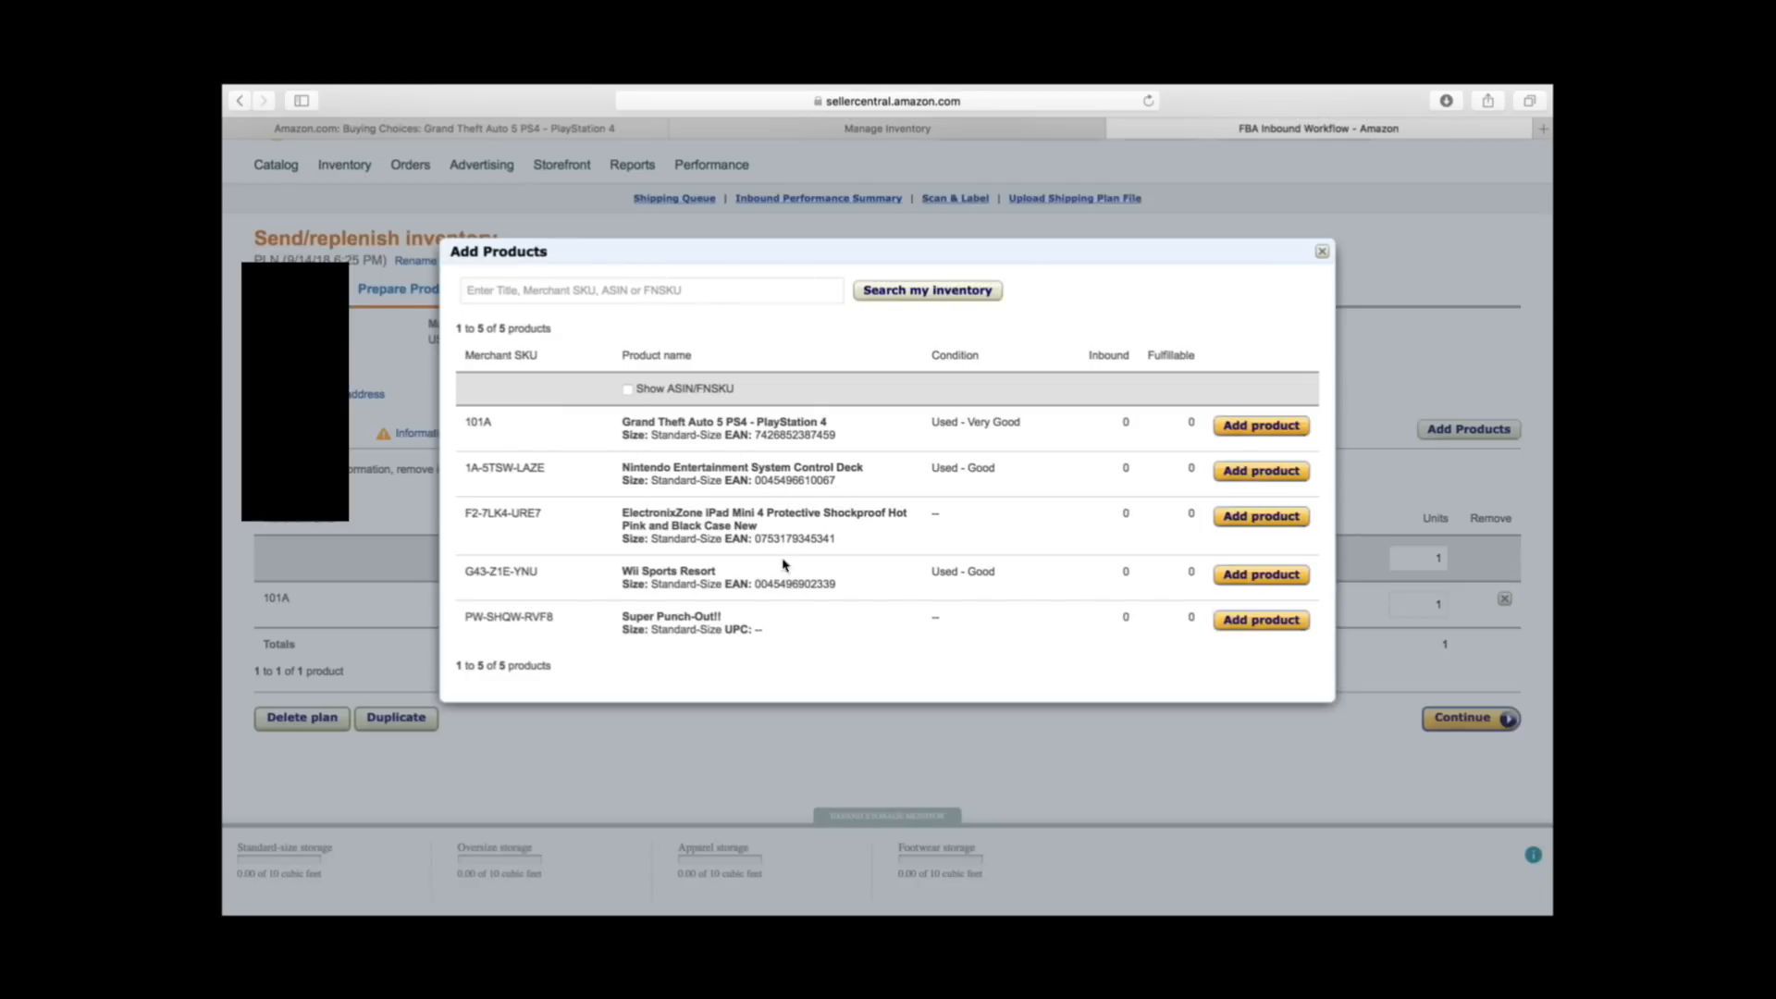
{"action": "left_click", "coordinate": [1323, 254]}
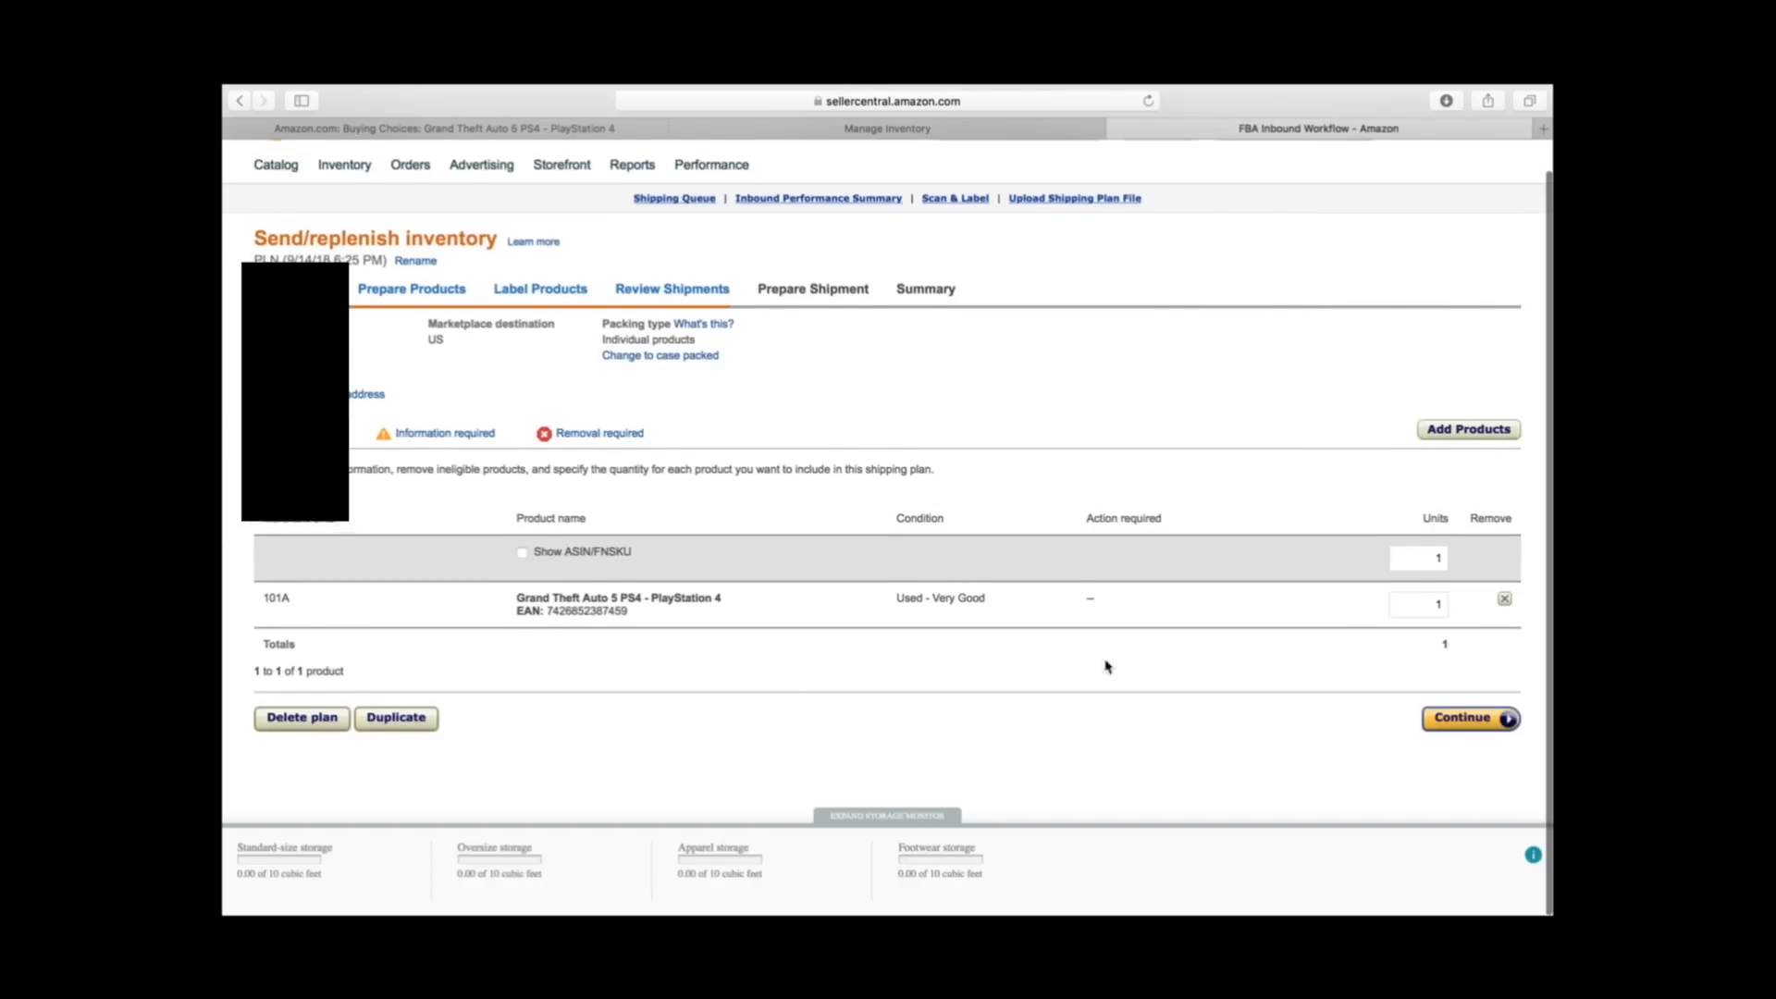
{"action": "left_click", "coordinate": [1449, 722]}
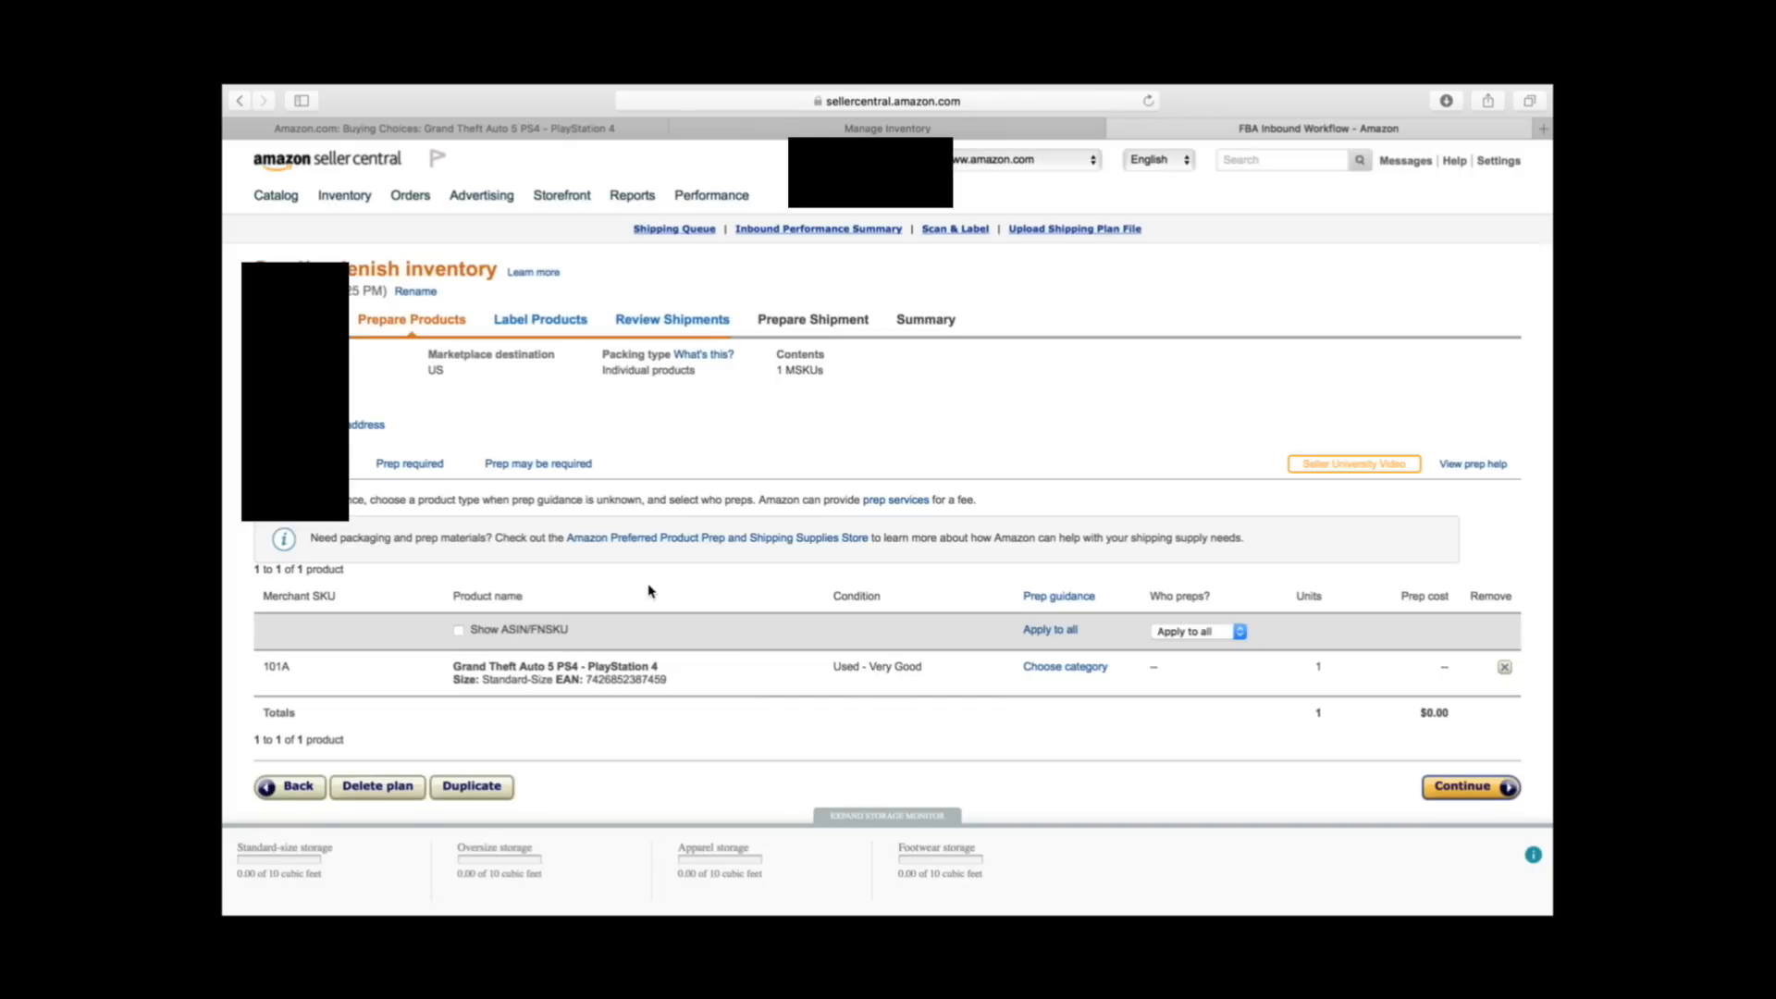
Set Merchant as the one who preps, choose No Prep Needed as the game's prep category, and continue to product labelling
{"action": "scroll", "coordinate": [626, 521], "scroll_direction": "down", "scroll_amount": 2}
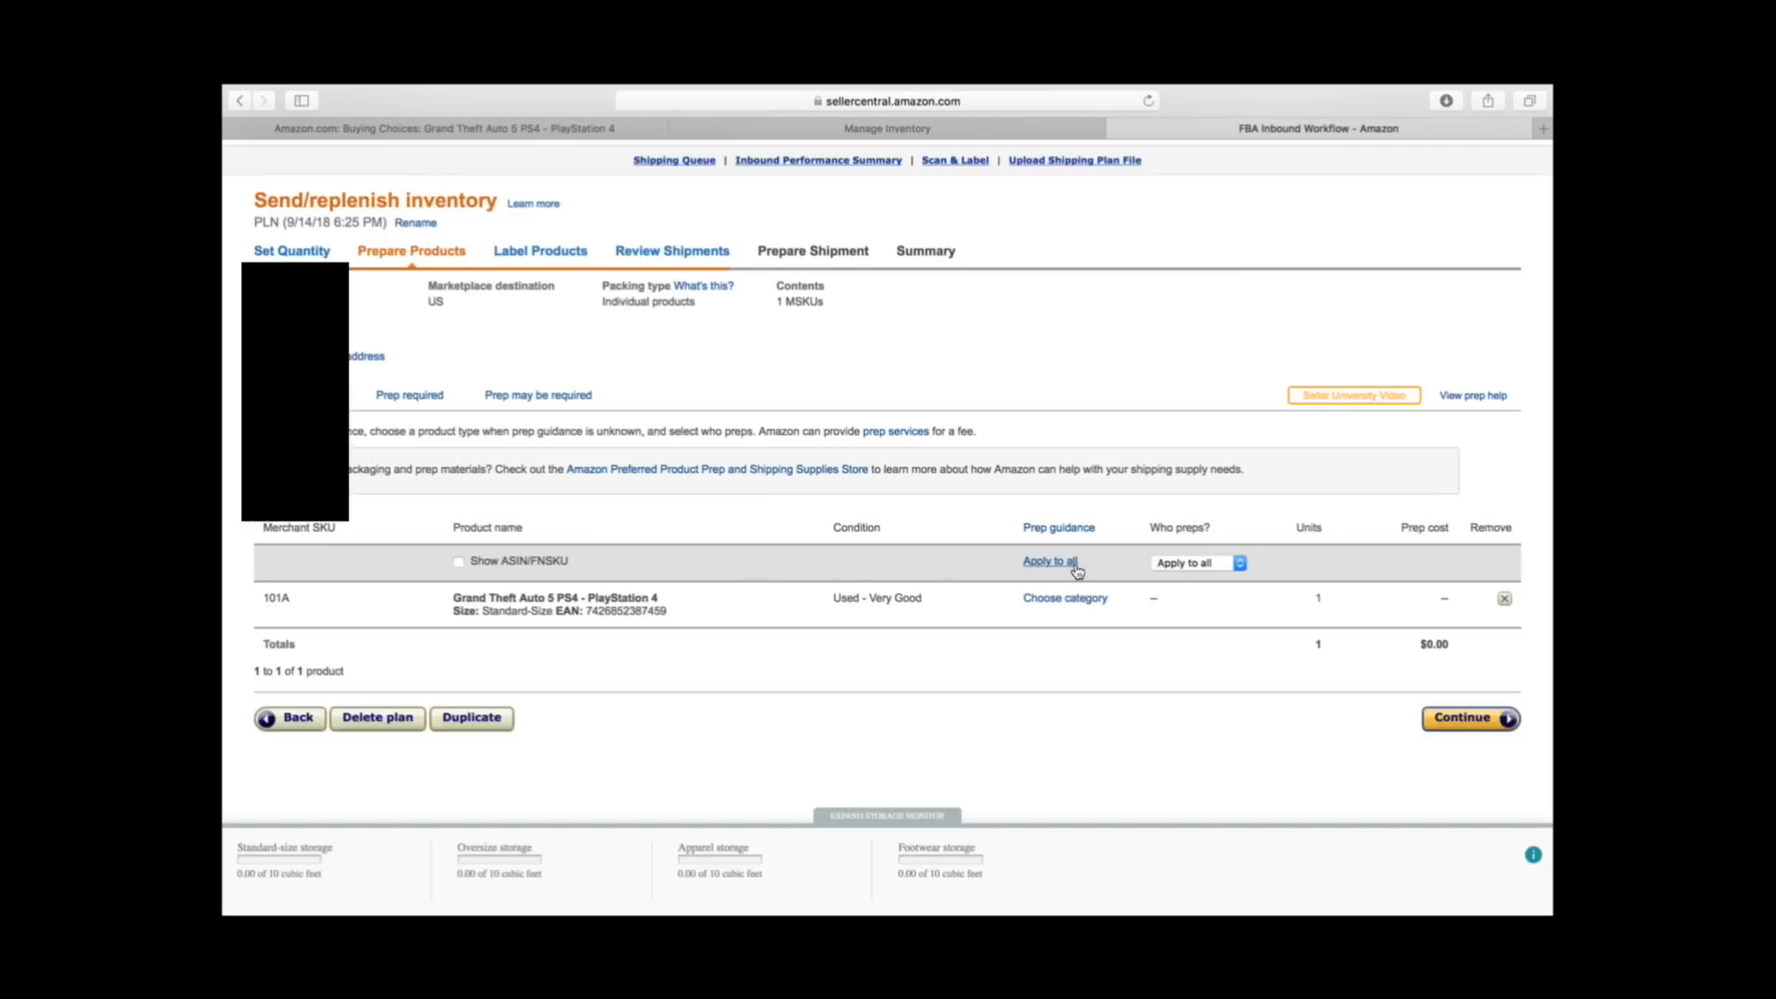
{"action": "left_click", "coordinate": [1171, 561]}
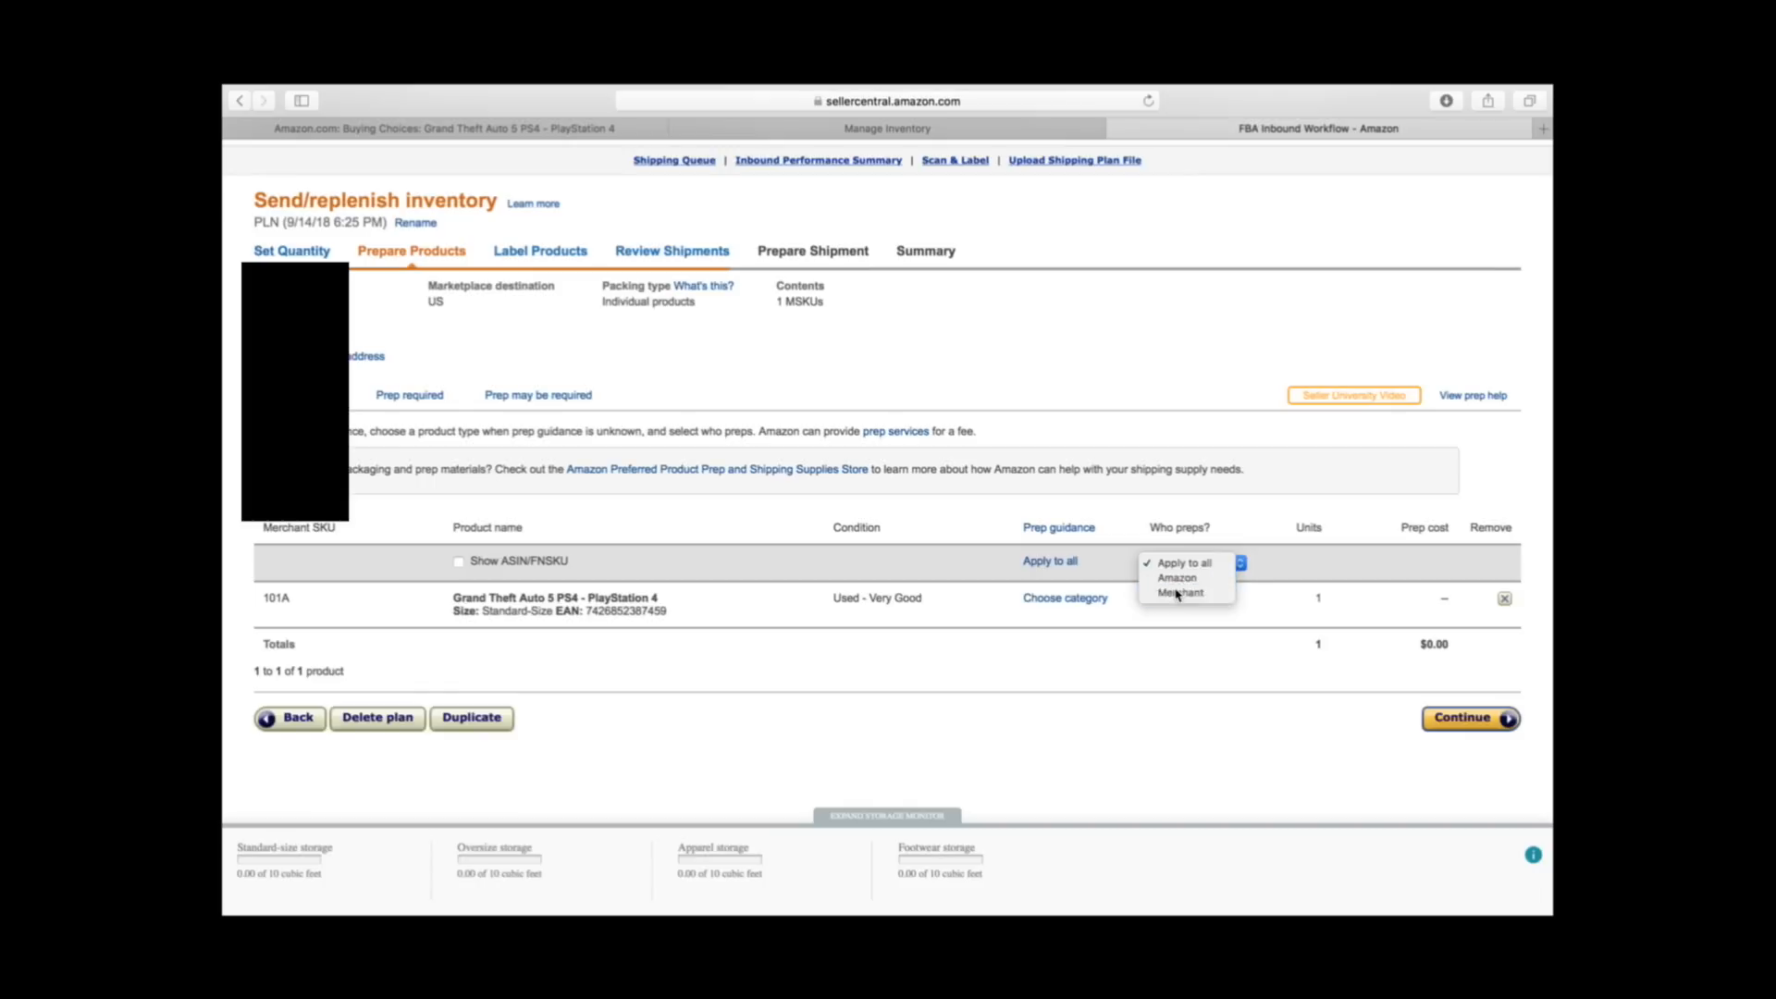
{"action": "left_click", "coordinate": [1179, 593]}
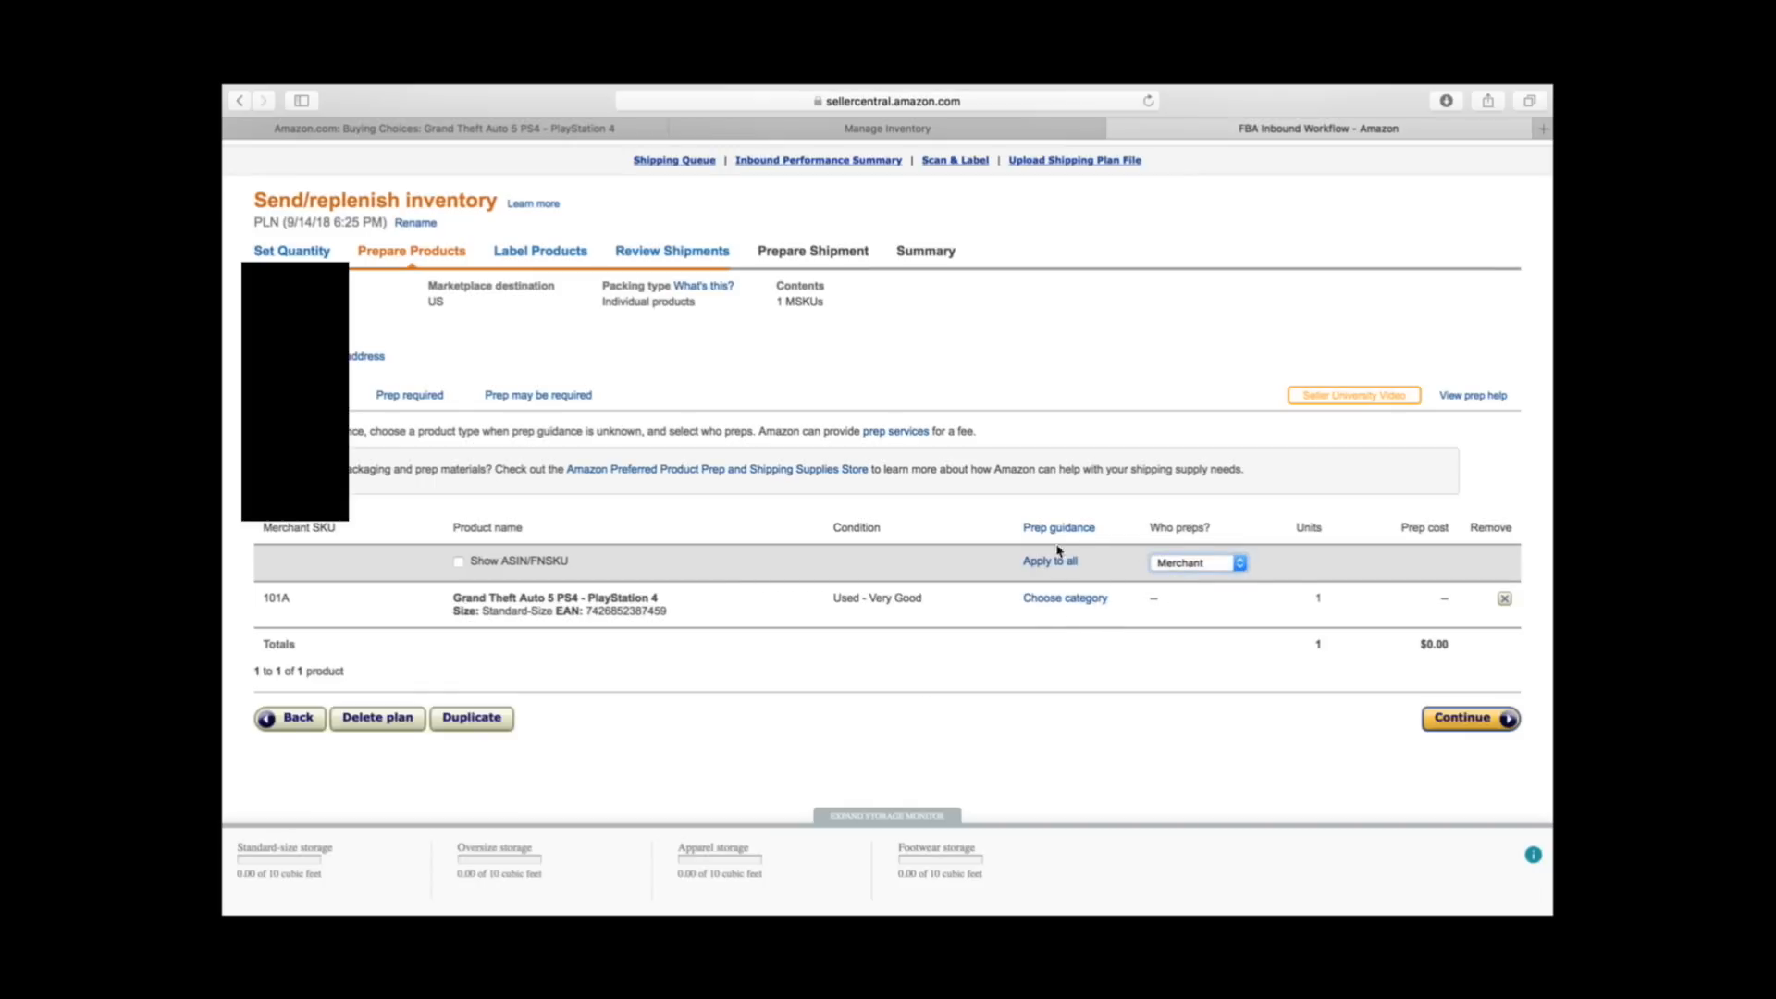
{"action": "left_click", "coordinate": [1050, 601]}
{"action": "left_click", "coordinate": [886, 328]}
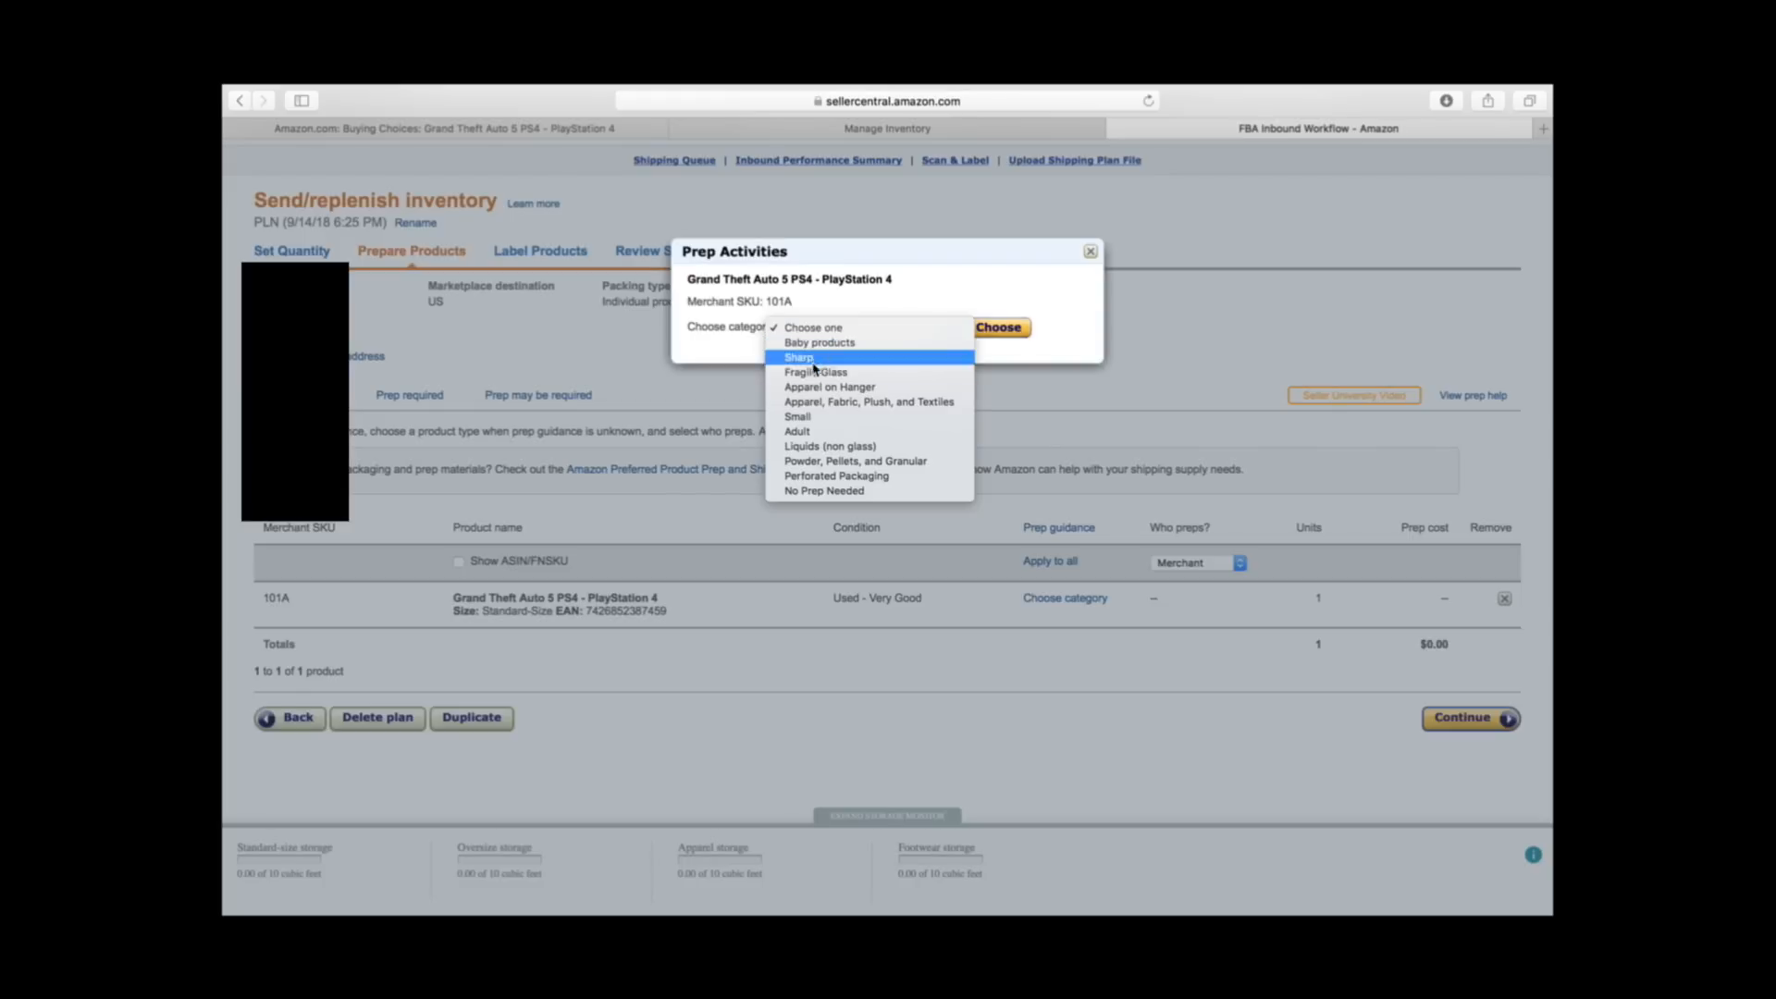
{"action": "left_click", "coordinate": [817, 492]}
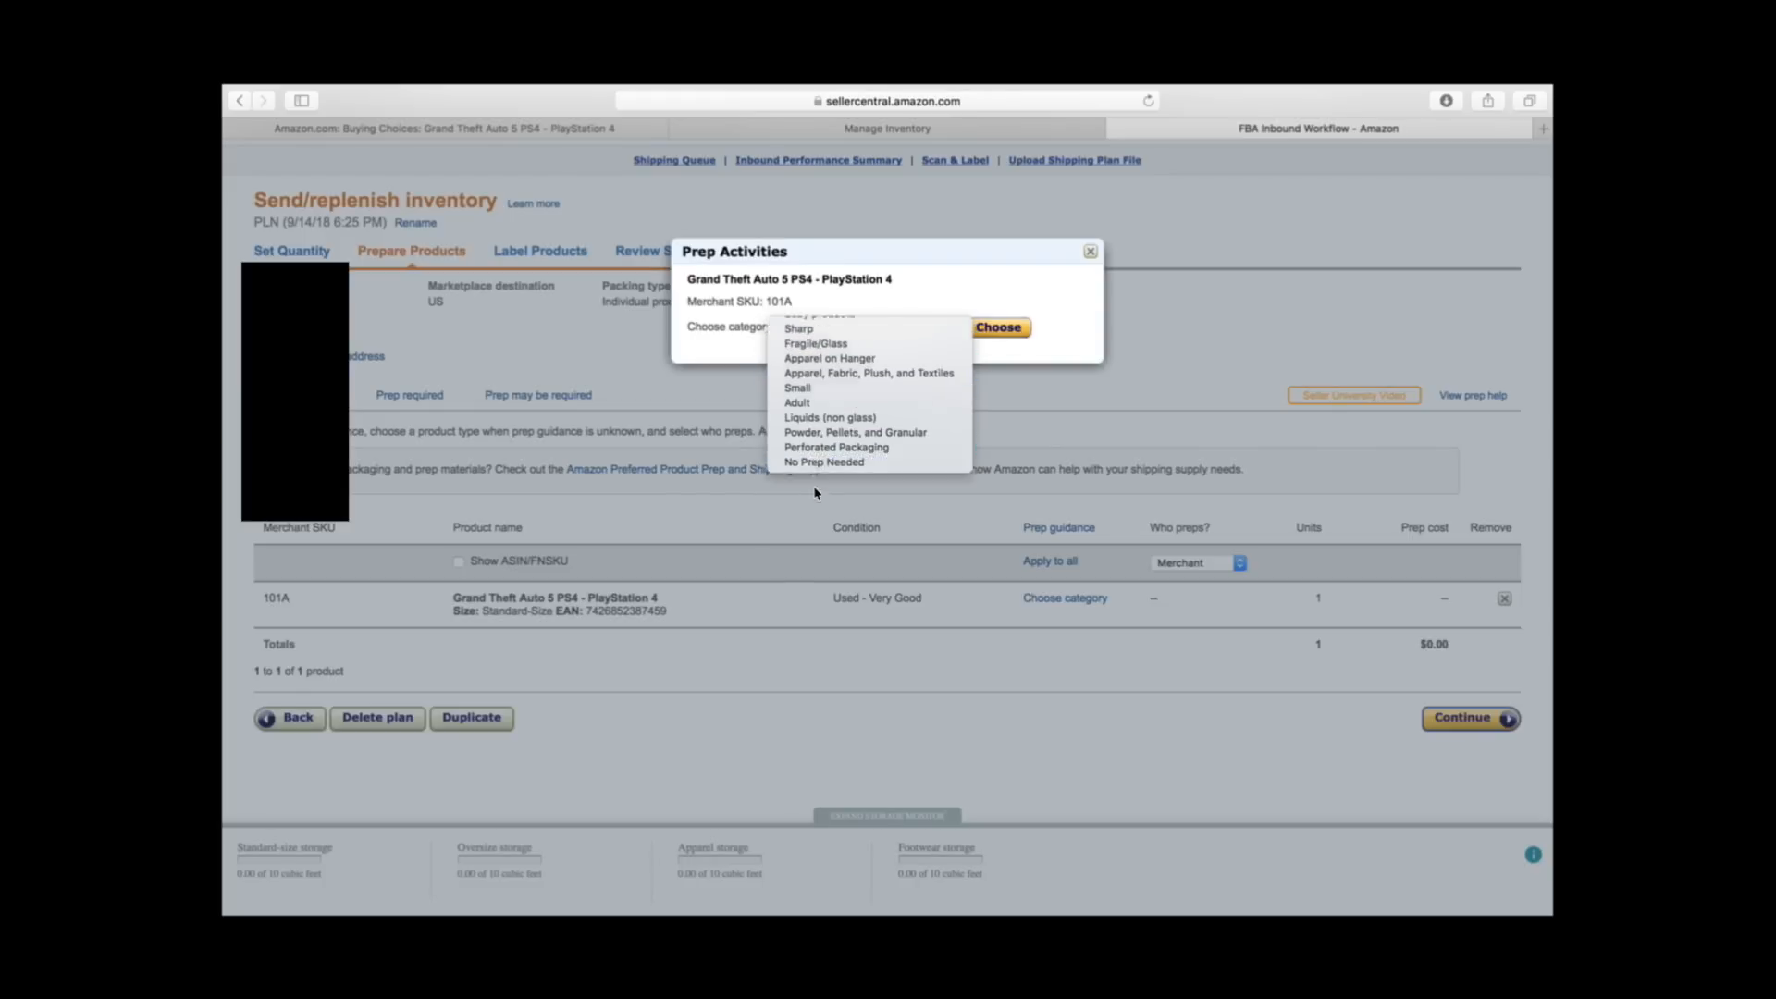
{"action": "left_click", "coordinate": [986, 330]}
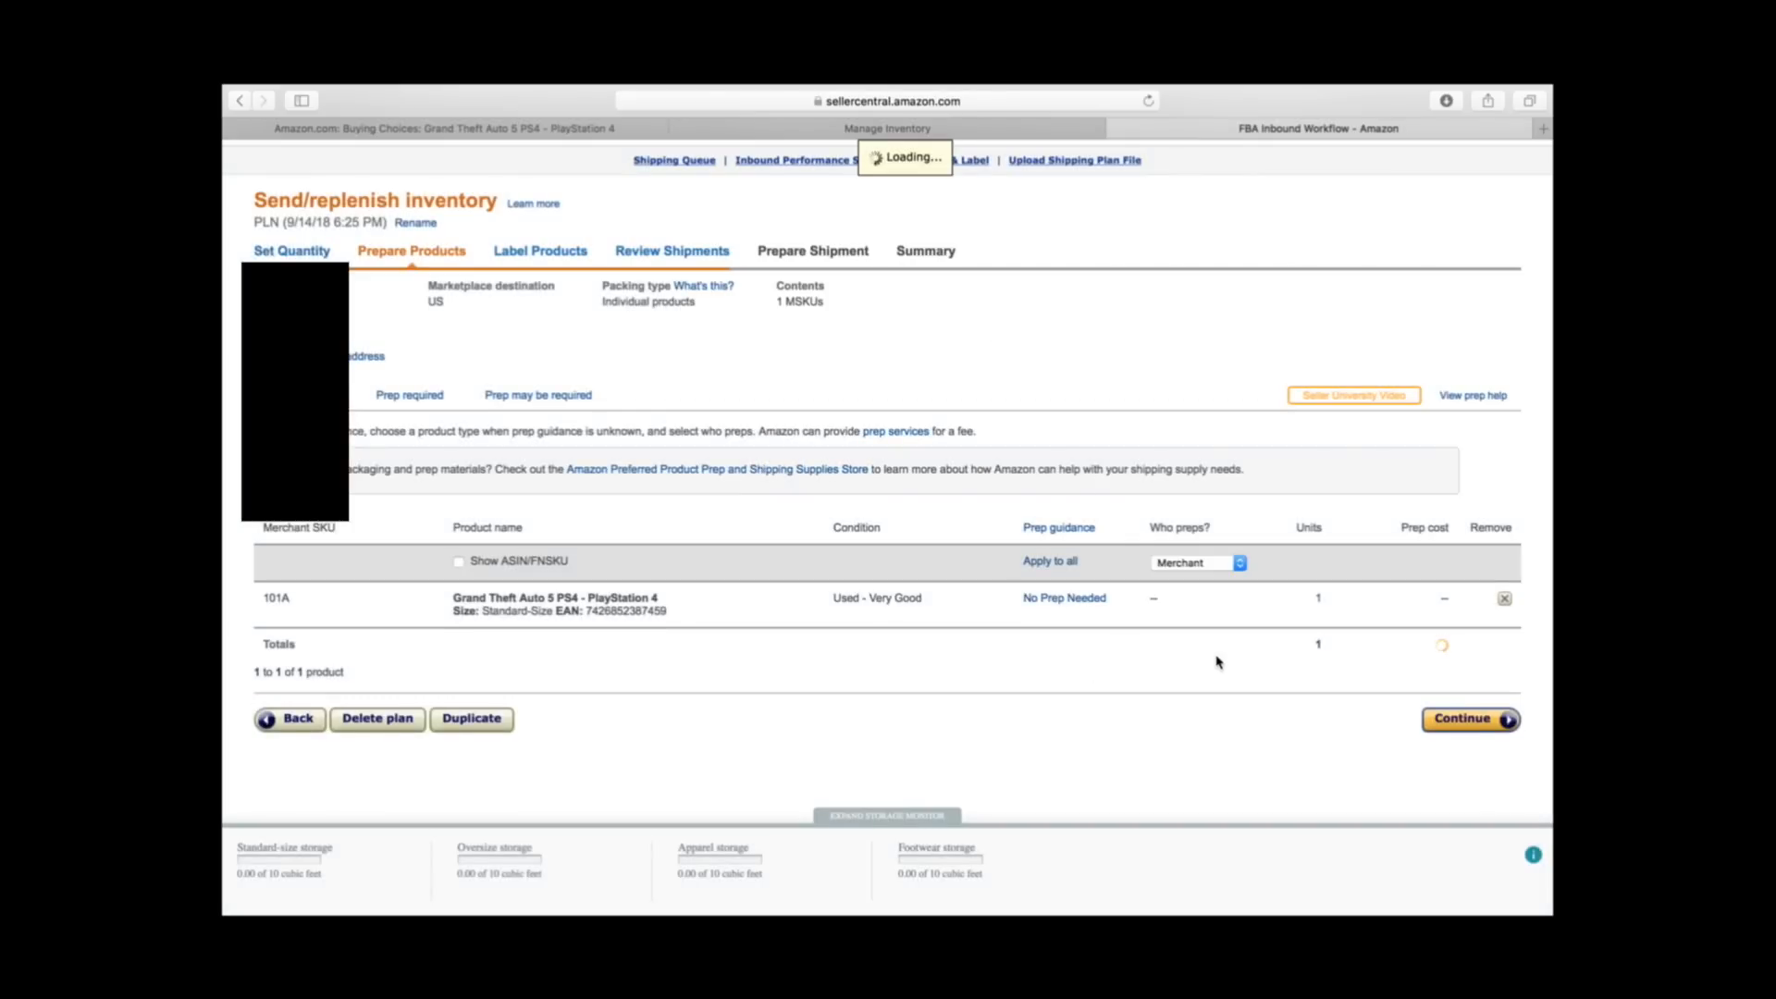
{"action": "left_click", "coordinate": [1429, 724]}
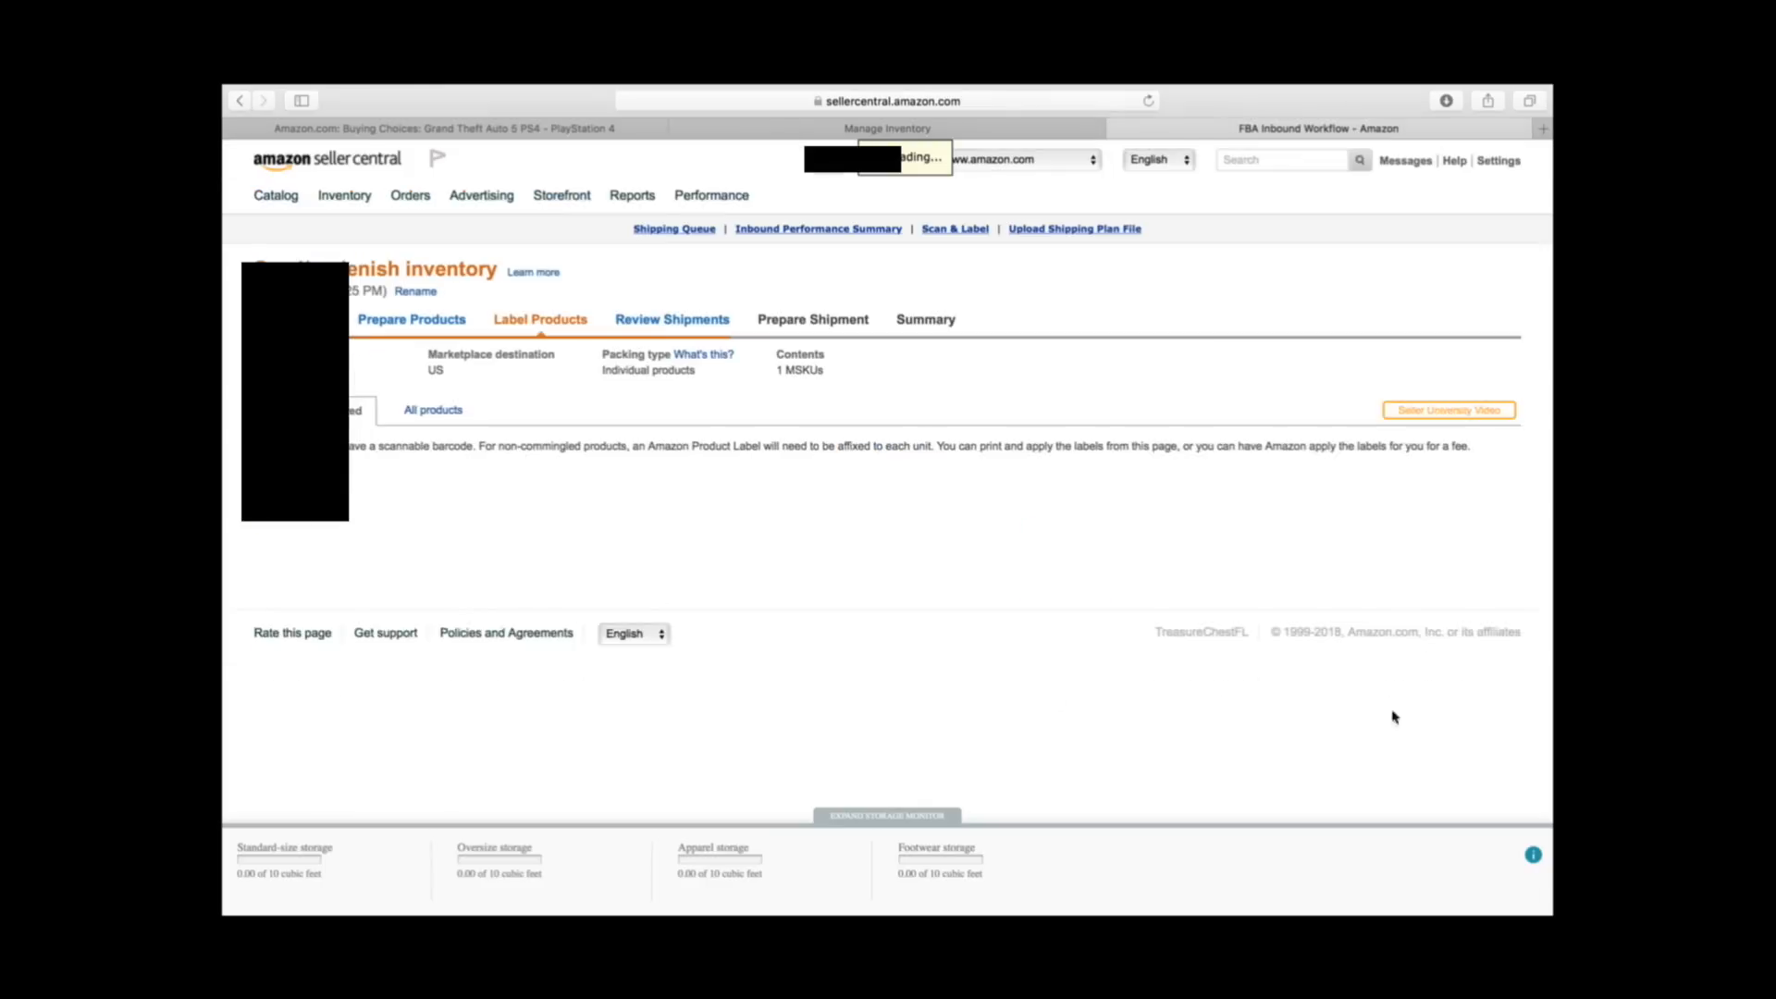
Generate the game's product label using 21-up labels 63.5 mm x 38.1 mm on A4, and continue to the shipment review
{"action": "scroll", "coordinate": [699, 533], "scroll_direction": "down", "scroll_amount": 2}
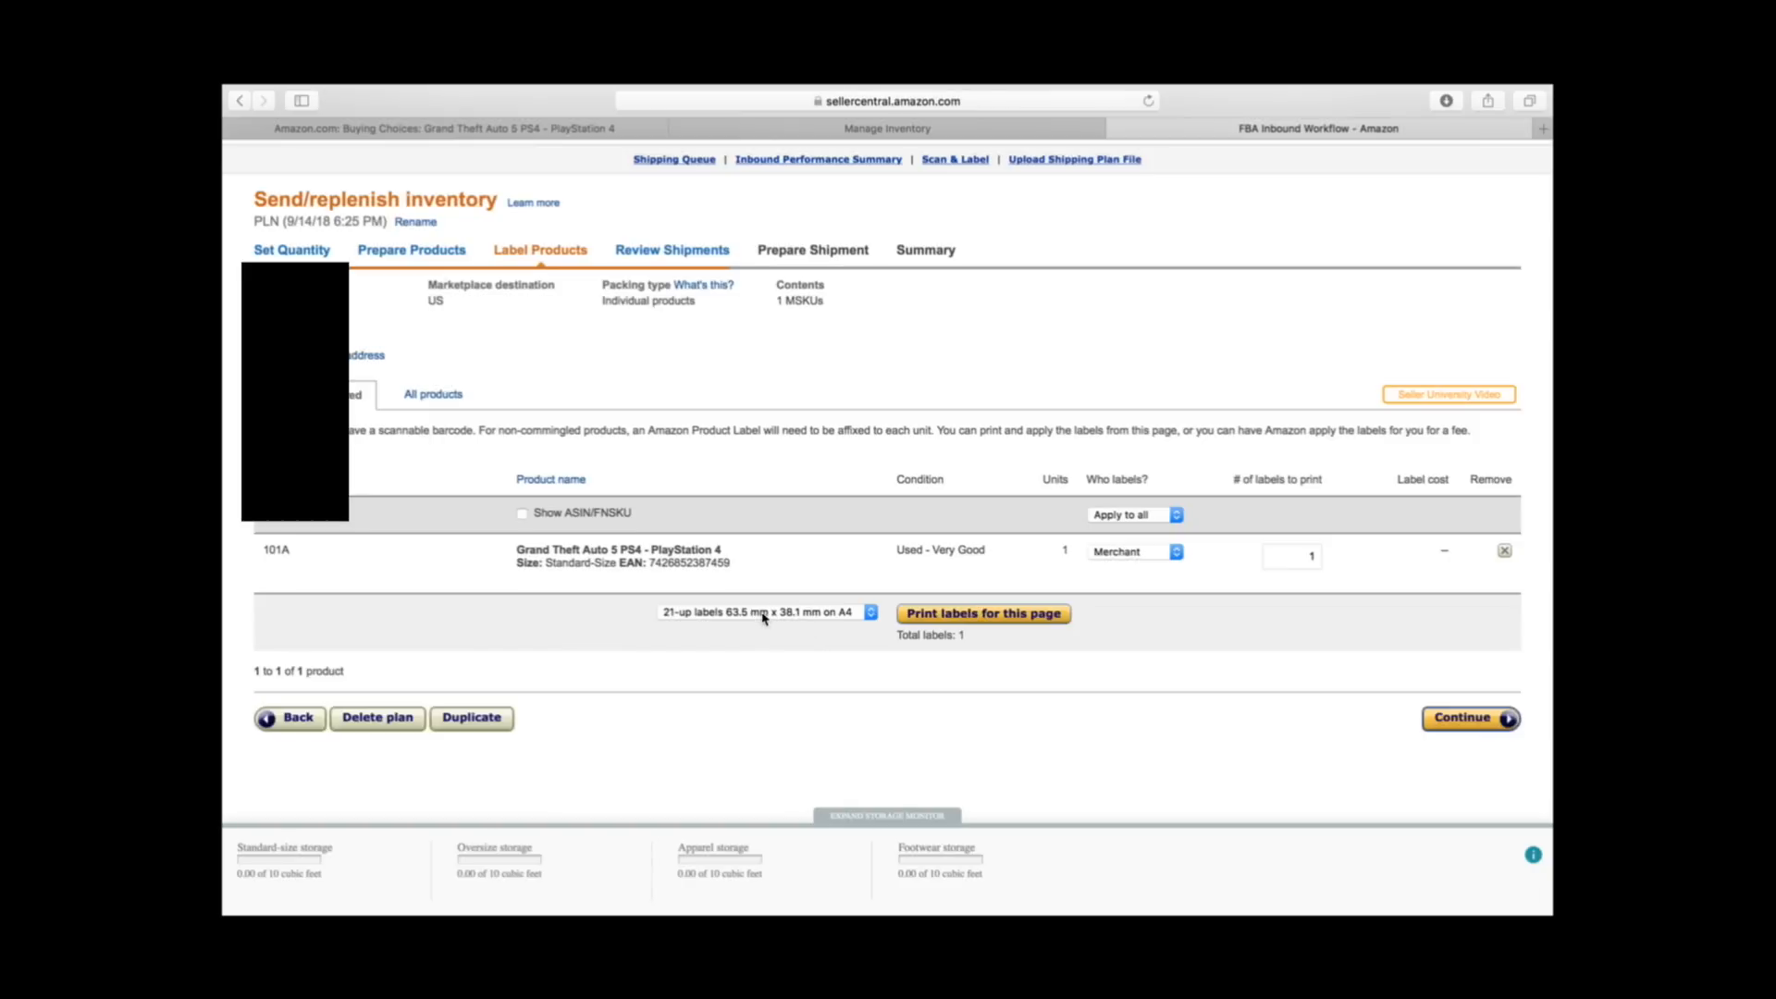
{"action": "left_click", "coordinate": [933, 623]}
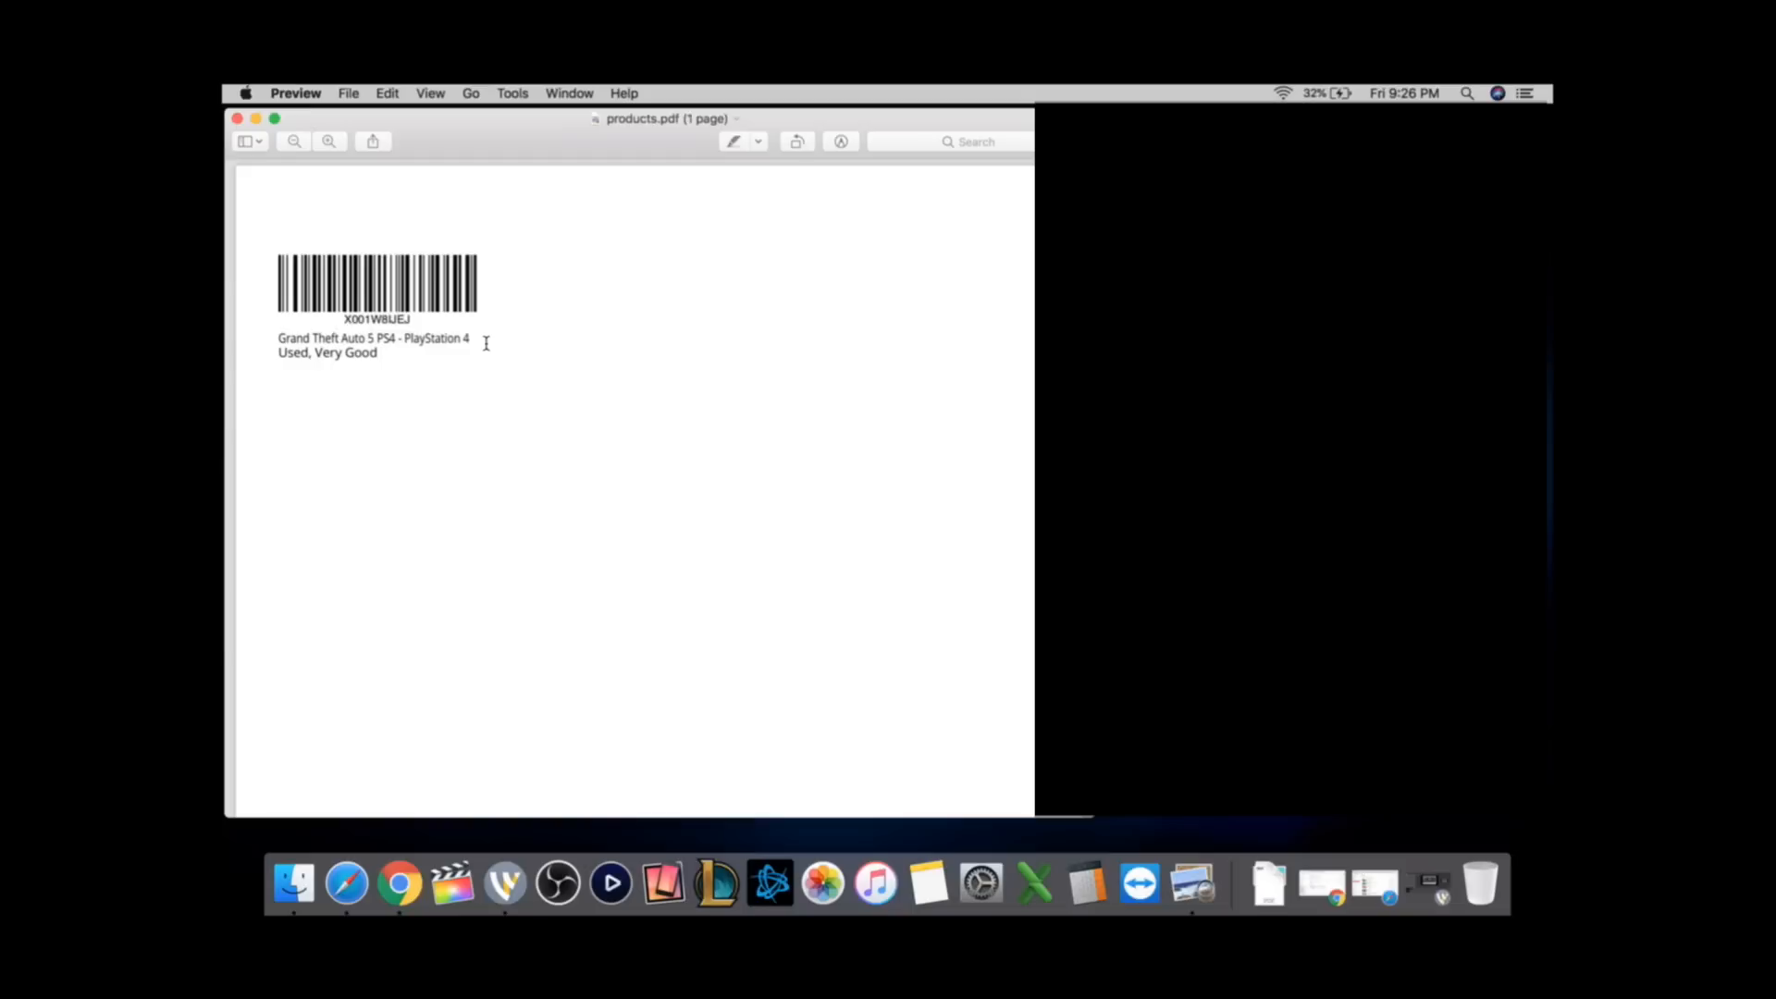
{"action": "left_click", "coordinate": [352, 868]}
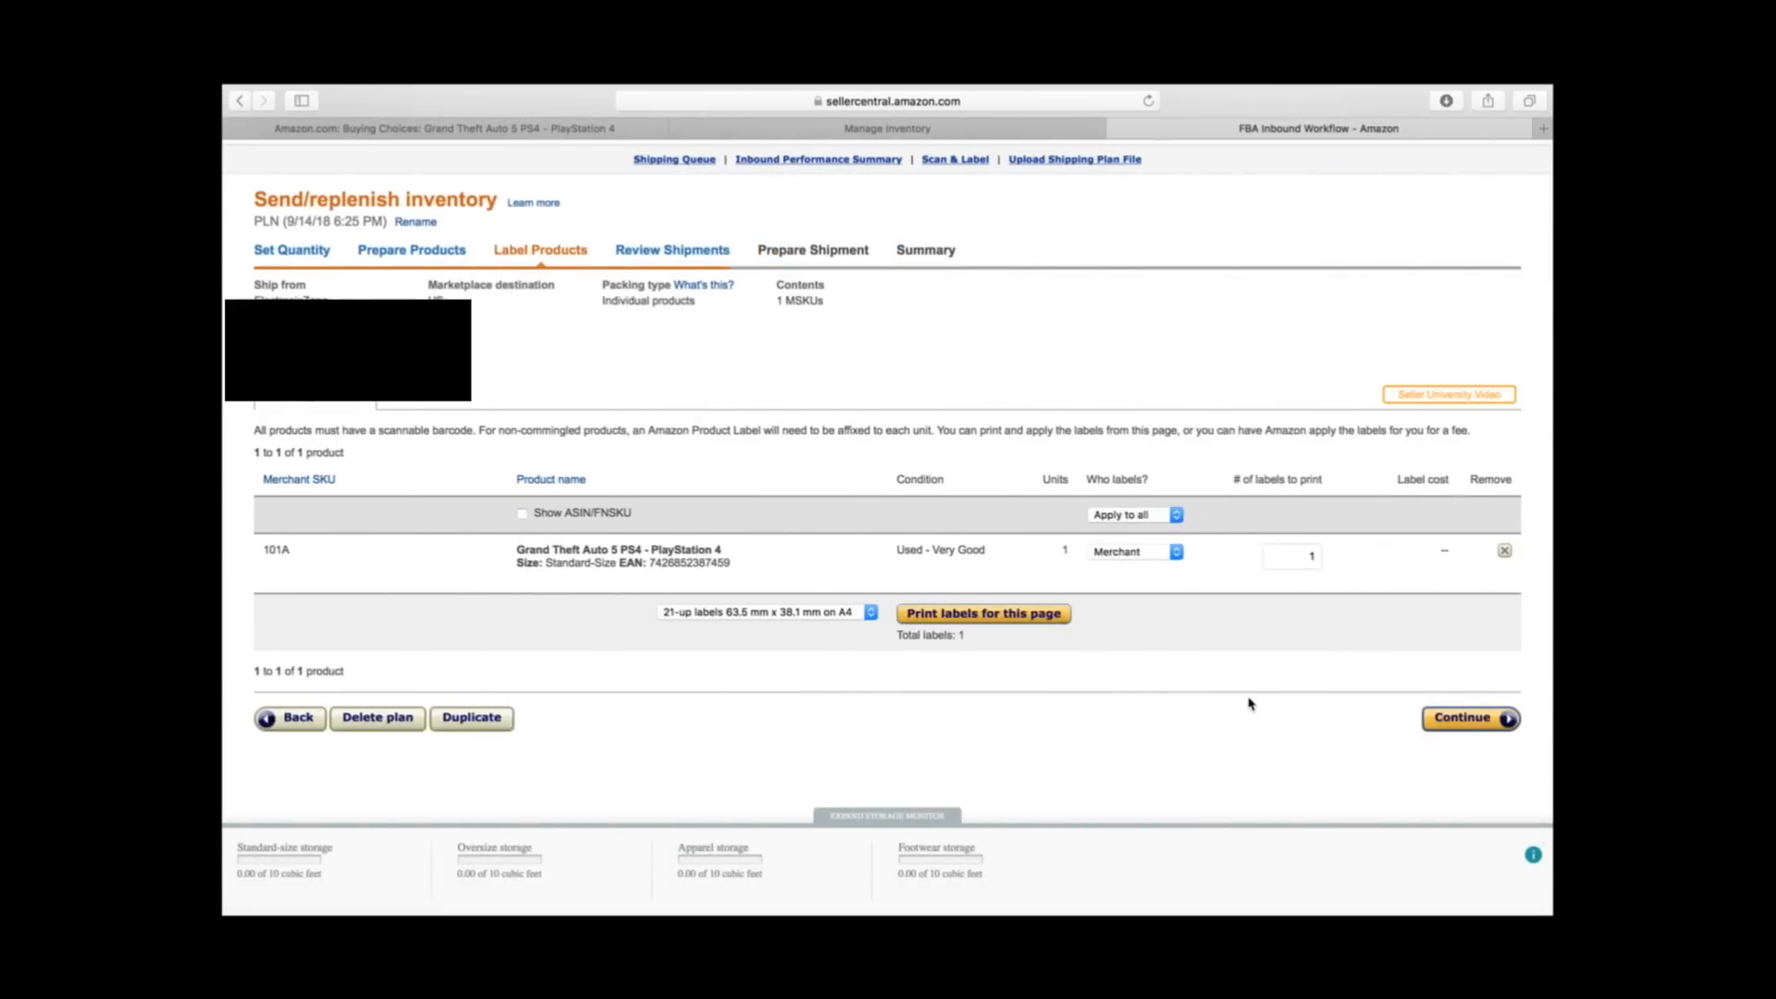
{"action": "left_click", "coordinate": [1443, 718]}
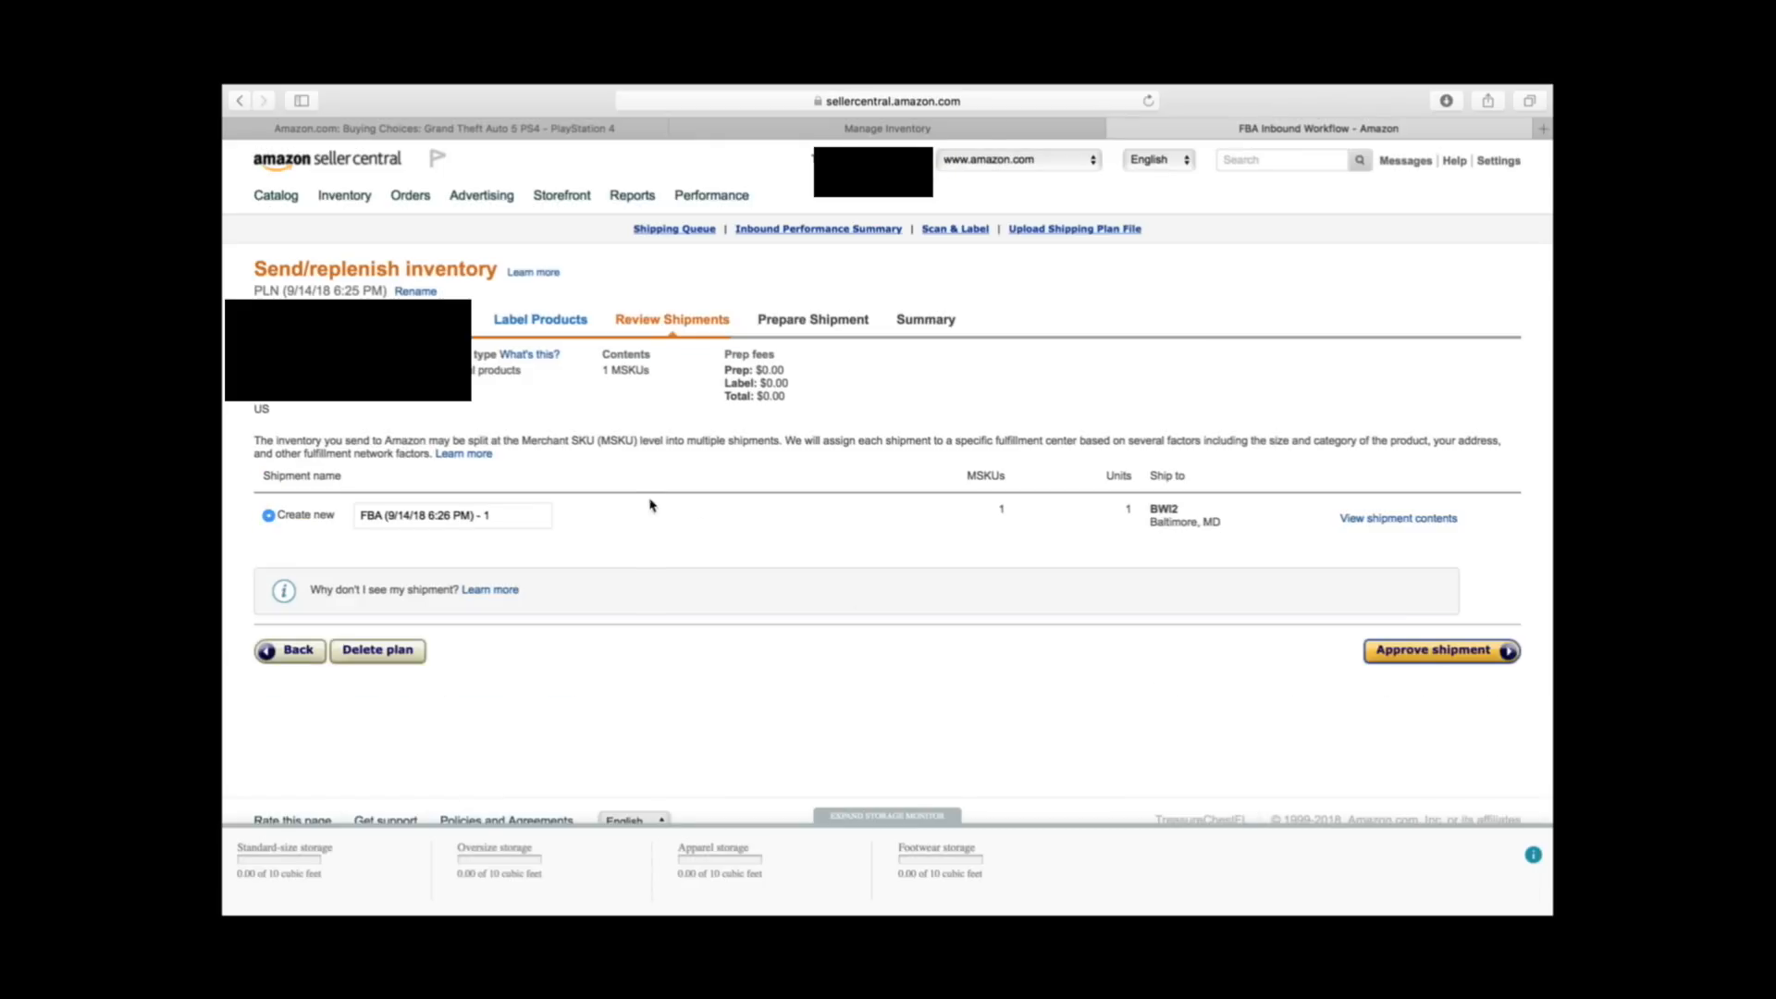
Approve the new shipment to the assigned fulfillment center and start working on it
{"action": "left_click_drag", "start_coordinate": [1154, 516], "coordinate": [1202, 560]}
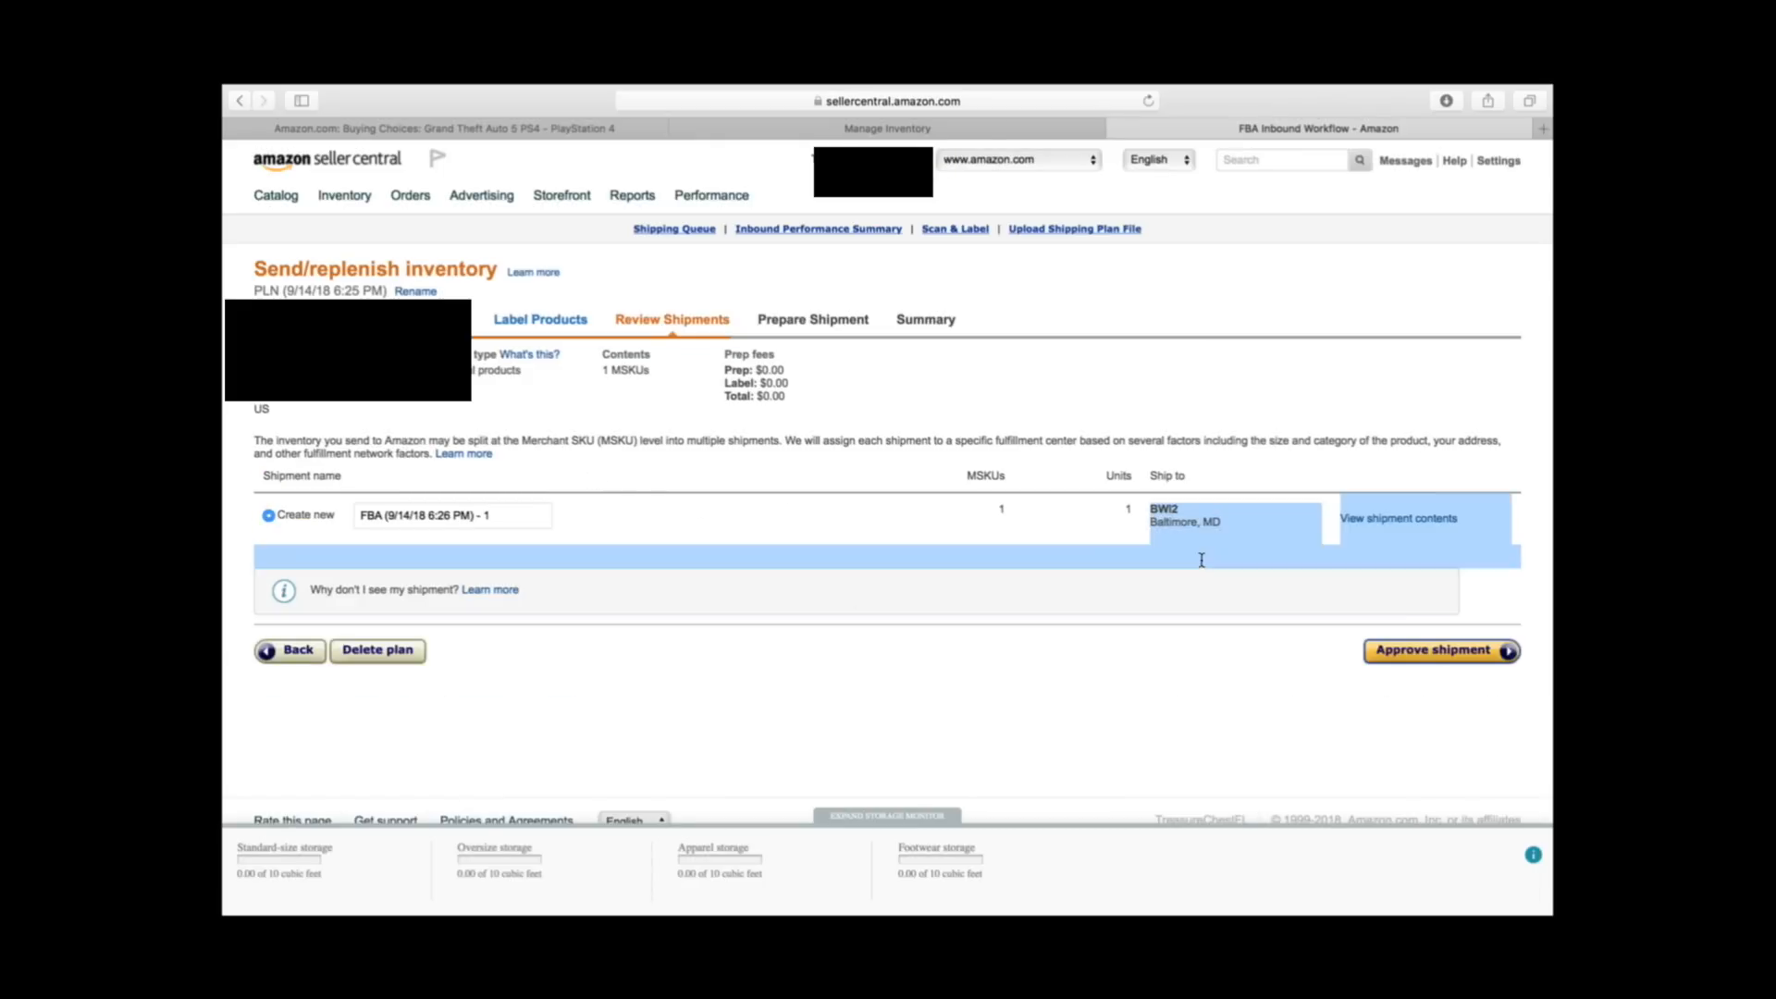
{"action": "left_click", "coordinate": [1054, 517]}
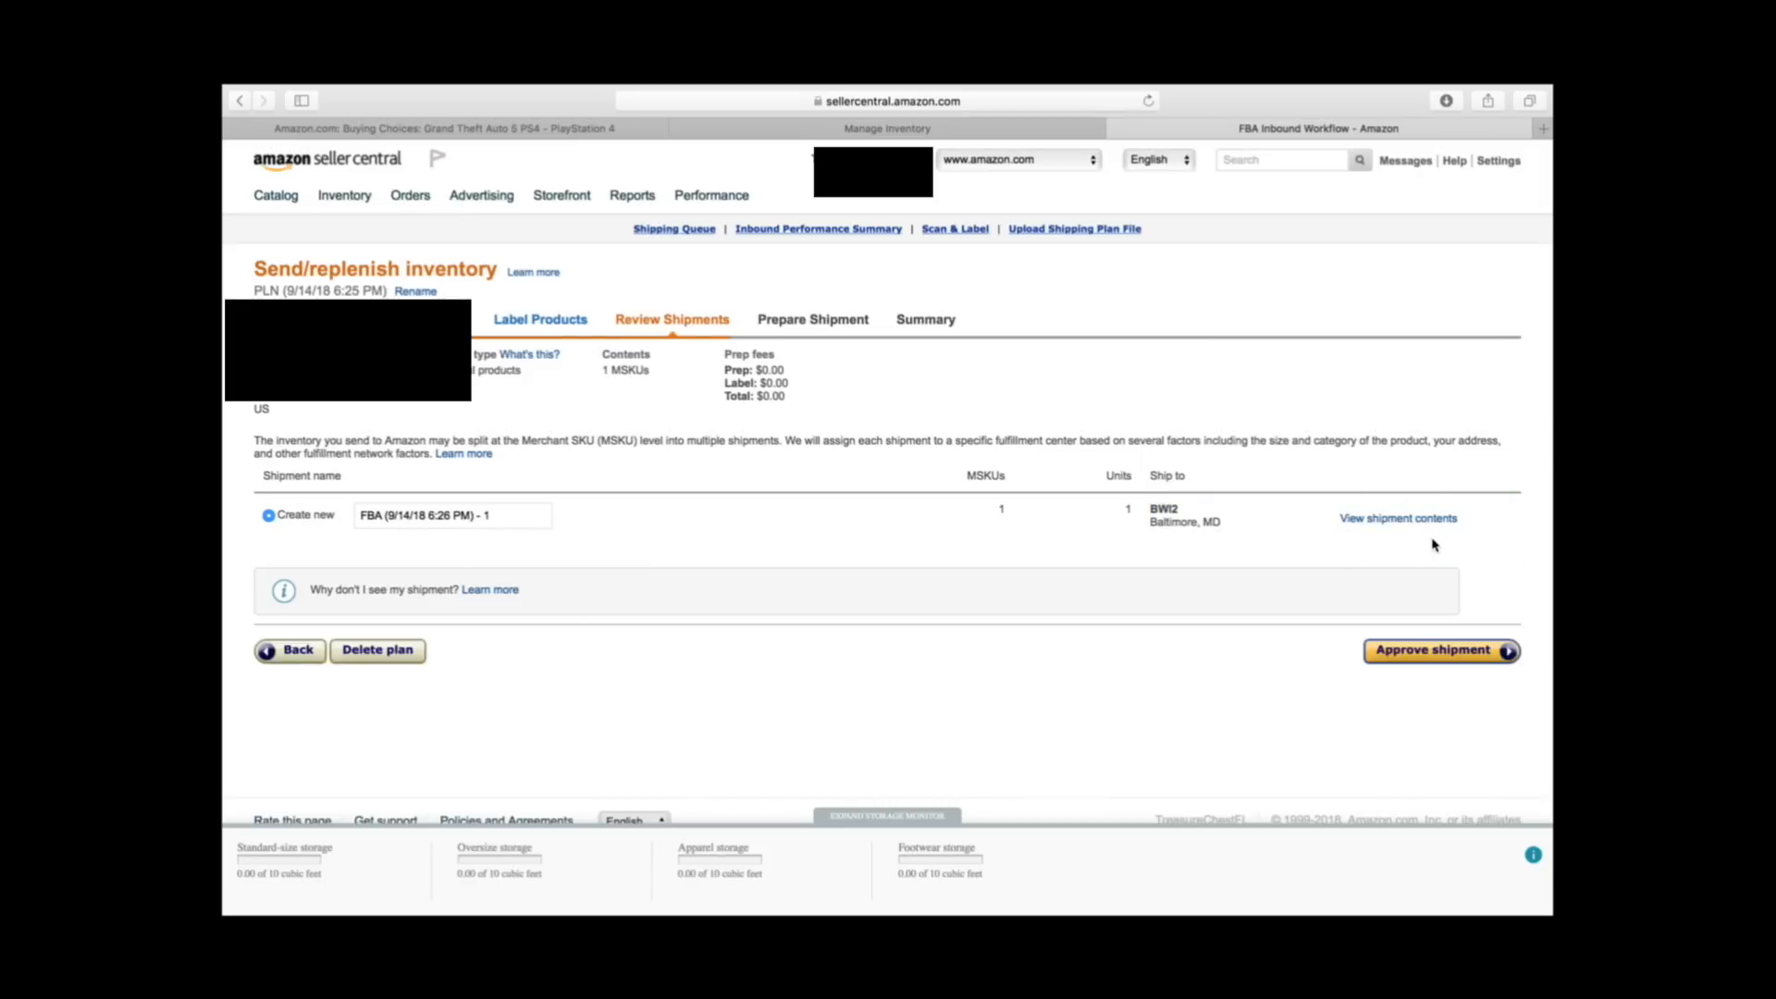
{"action": "left_click", "coordinate": [1451, 653]}
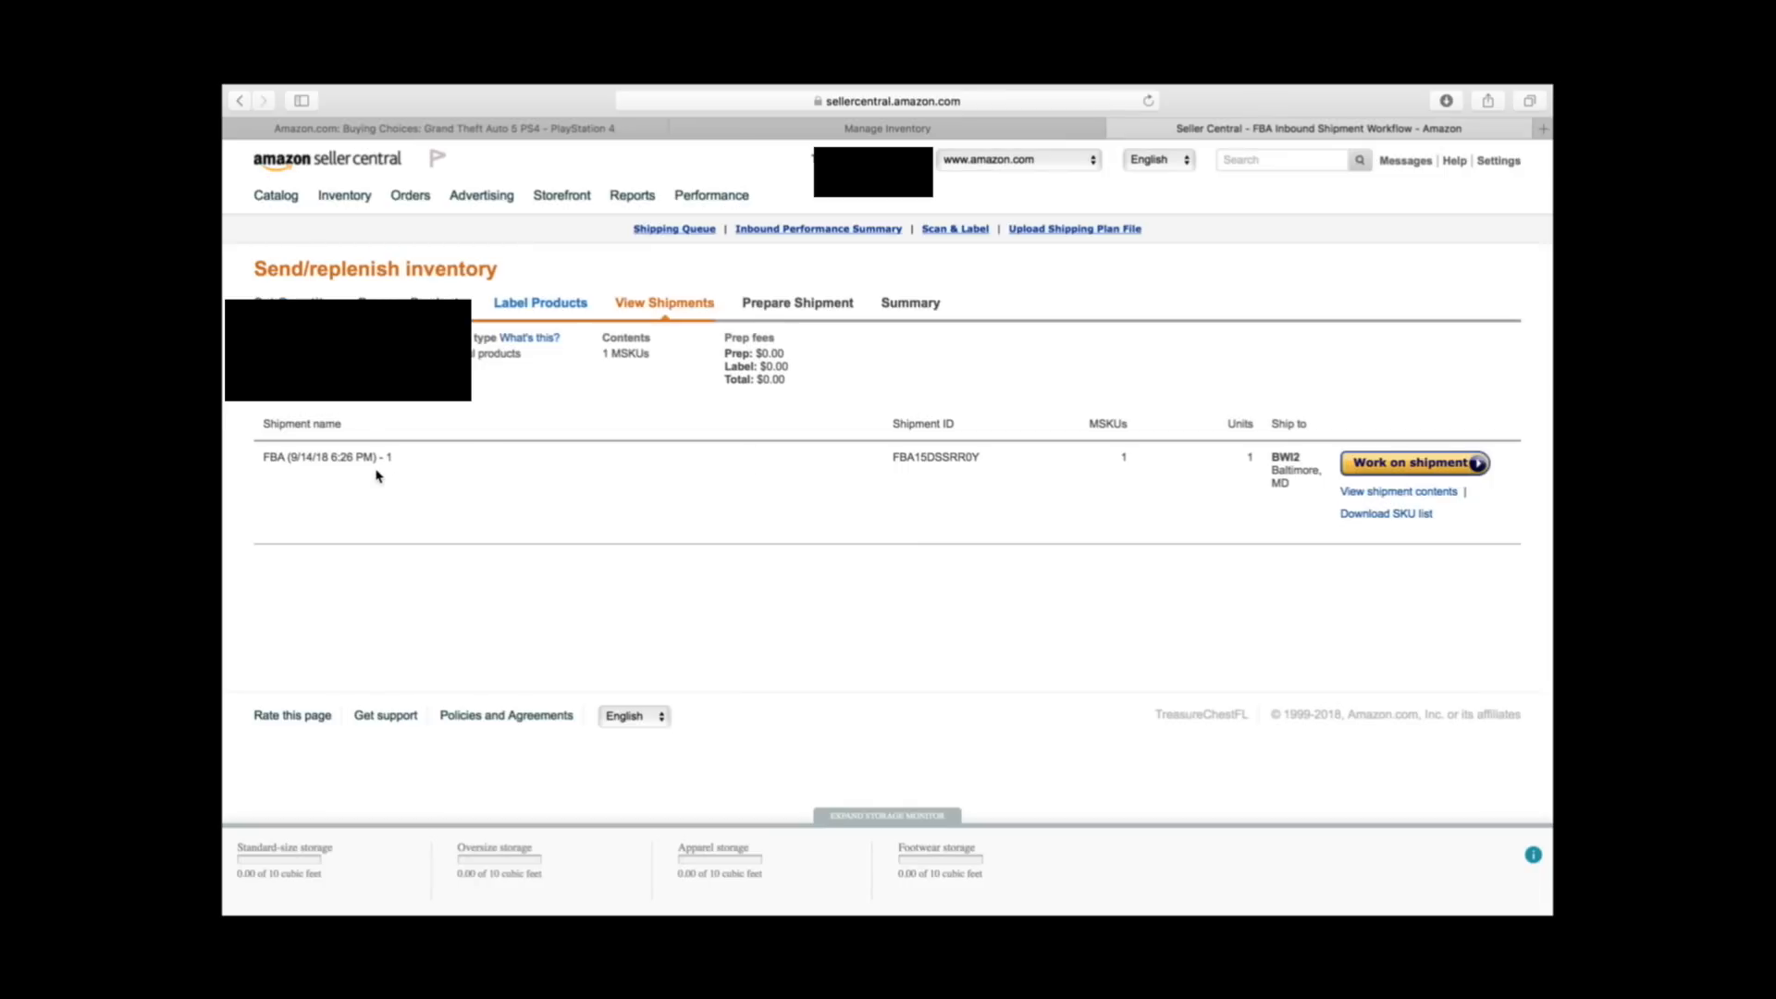
{"action": "left_click", "coordinate": [1422, 466]}
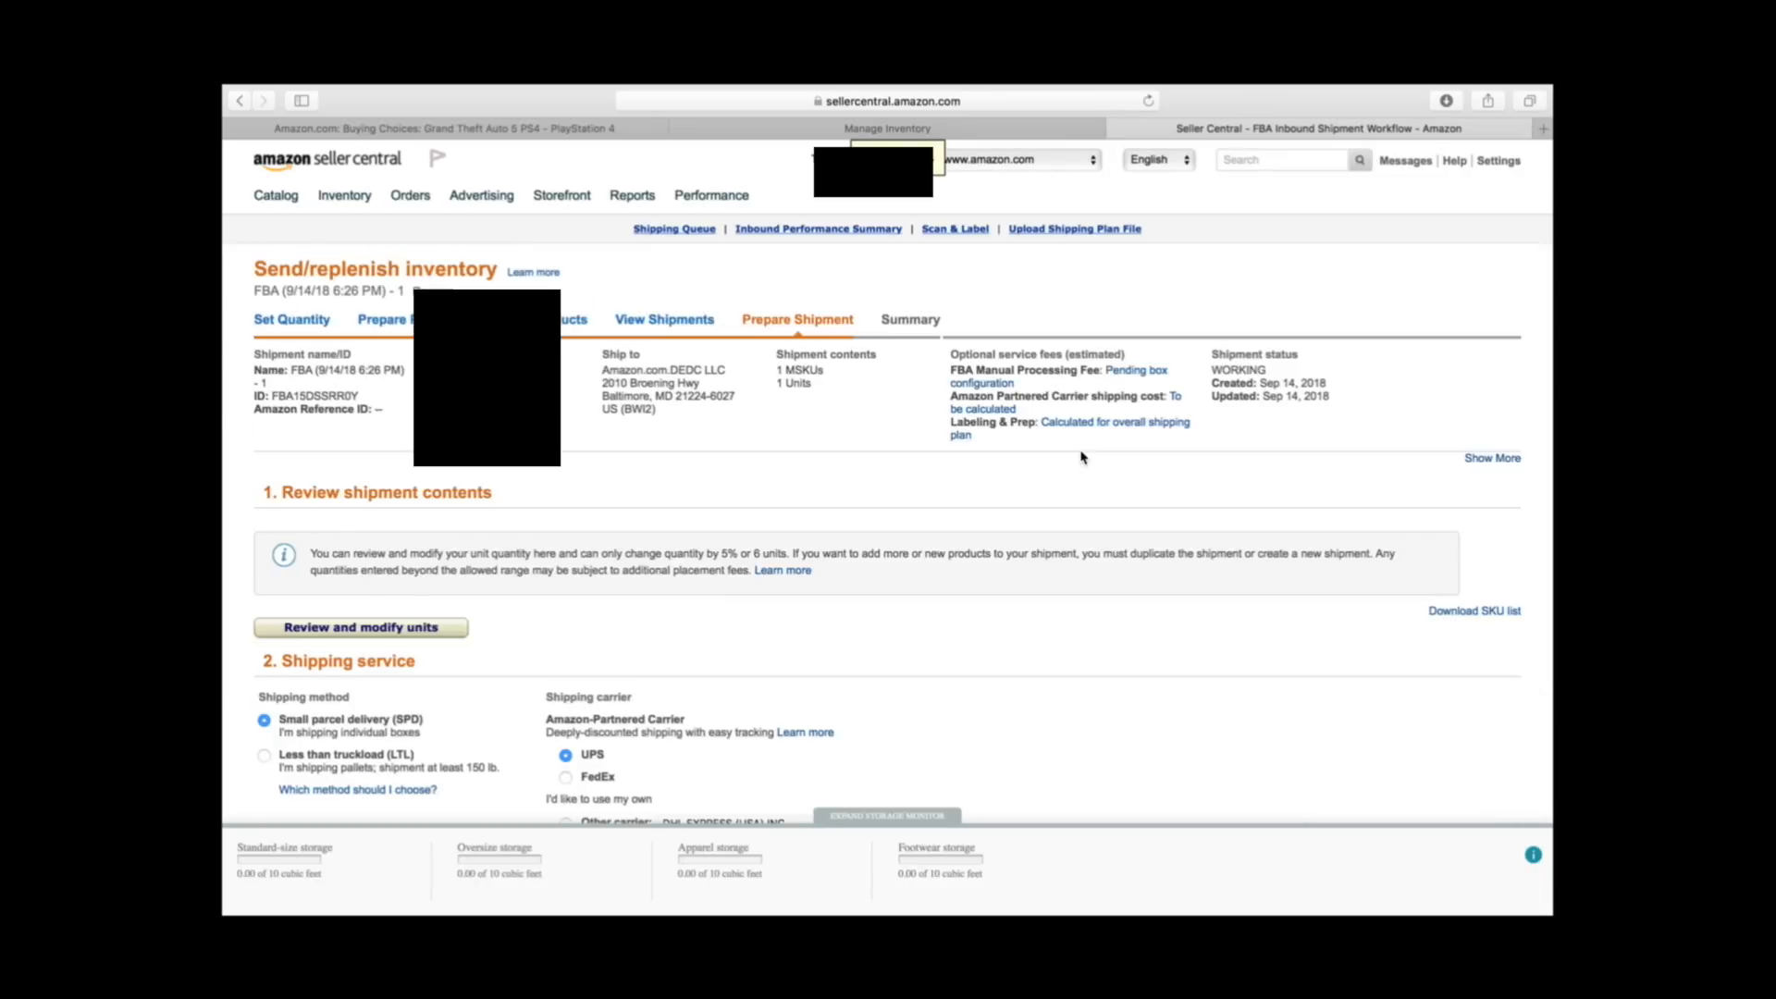
Keep small parcel delivery with UPS and set the shipment packing to Everything in one box
{"action": "scroll", "coordinate": [650, 425], "scroll_direction": "down", "scroll_amount": 5}
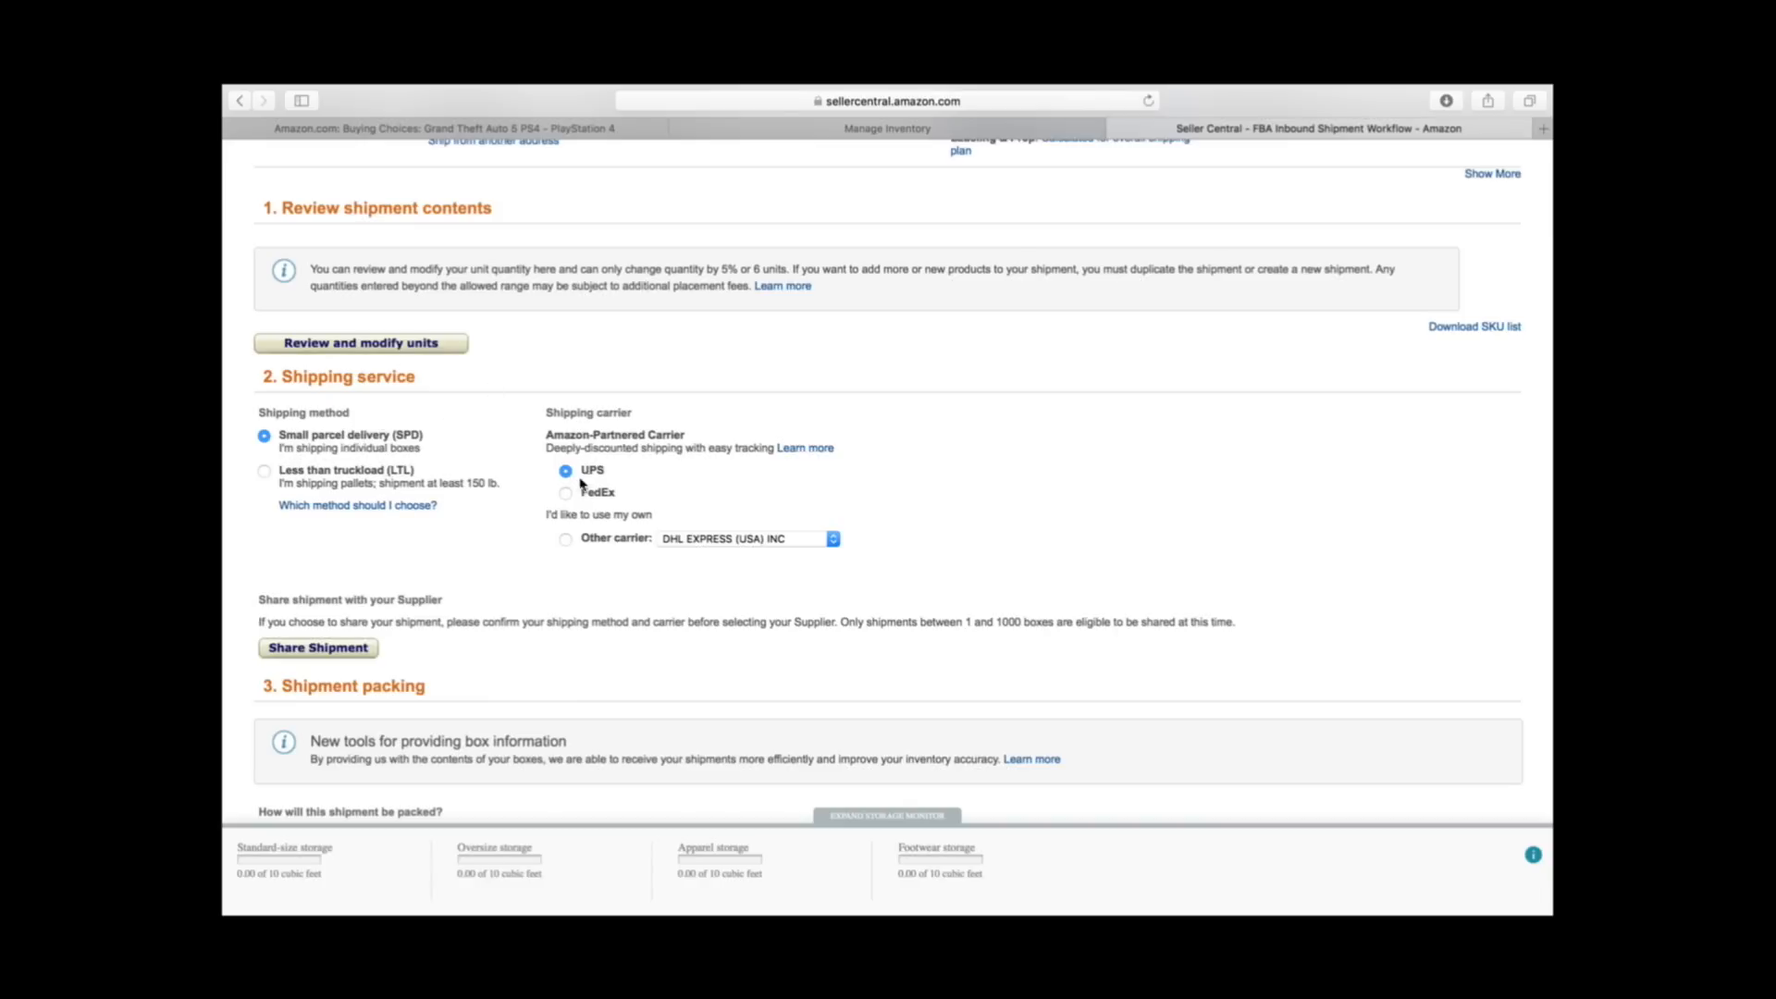
{"action": "scroll", "coordinate": [611, 481], "scroll_direction": "down", "scroll_amount": 4}
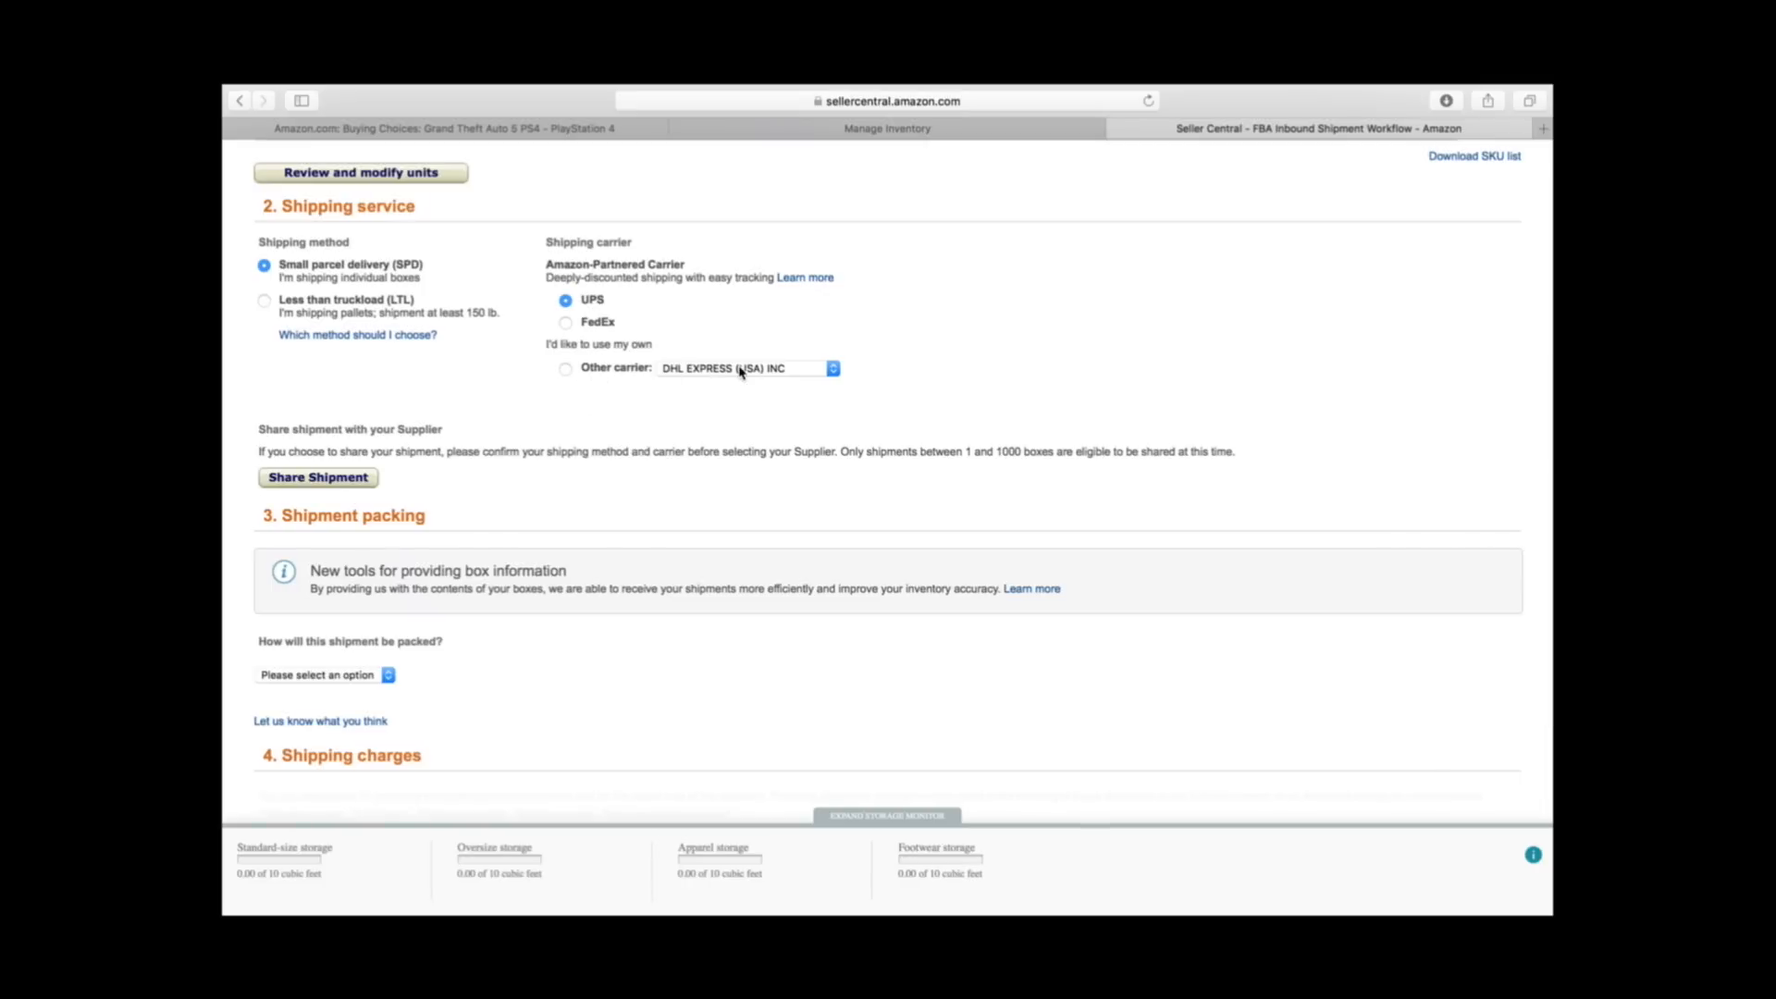
{"action": "scroll", "coordinate": [442, 379], "scroll_direction": "down", "scroll_amount": 2}
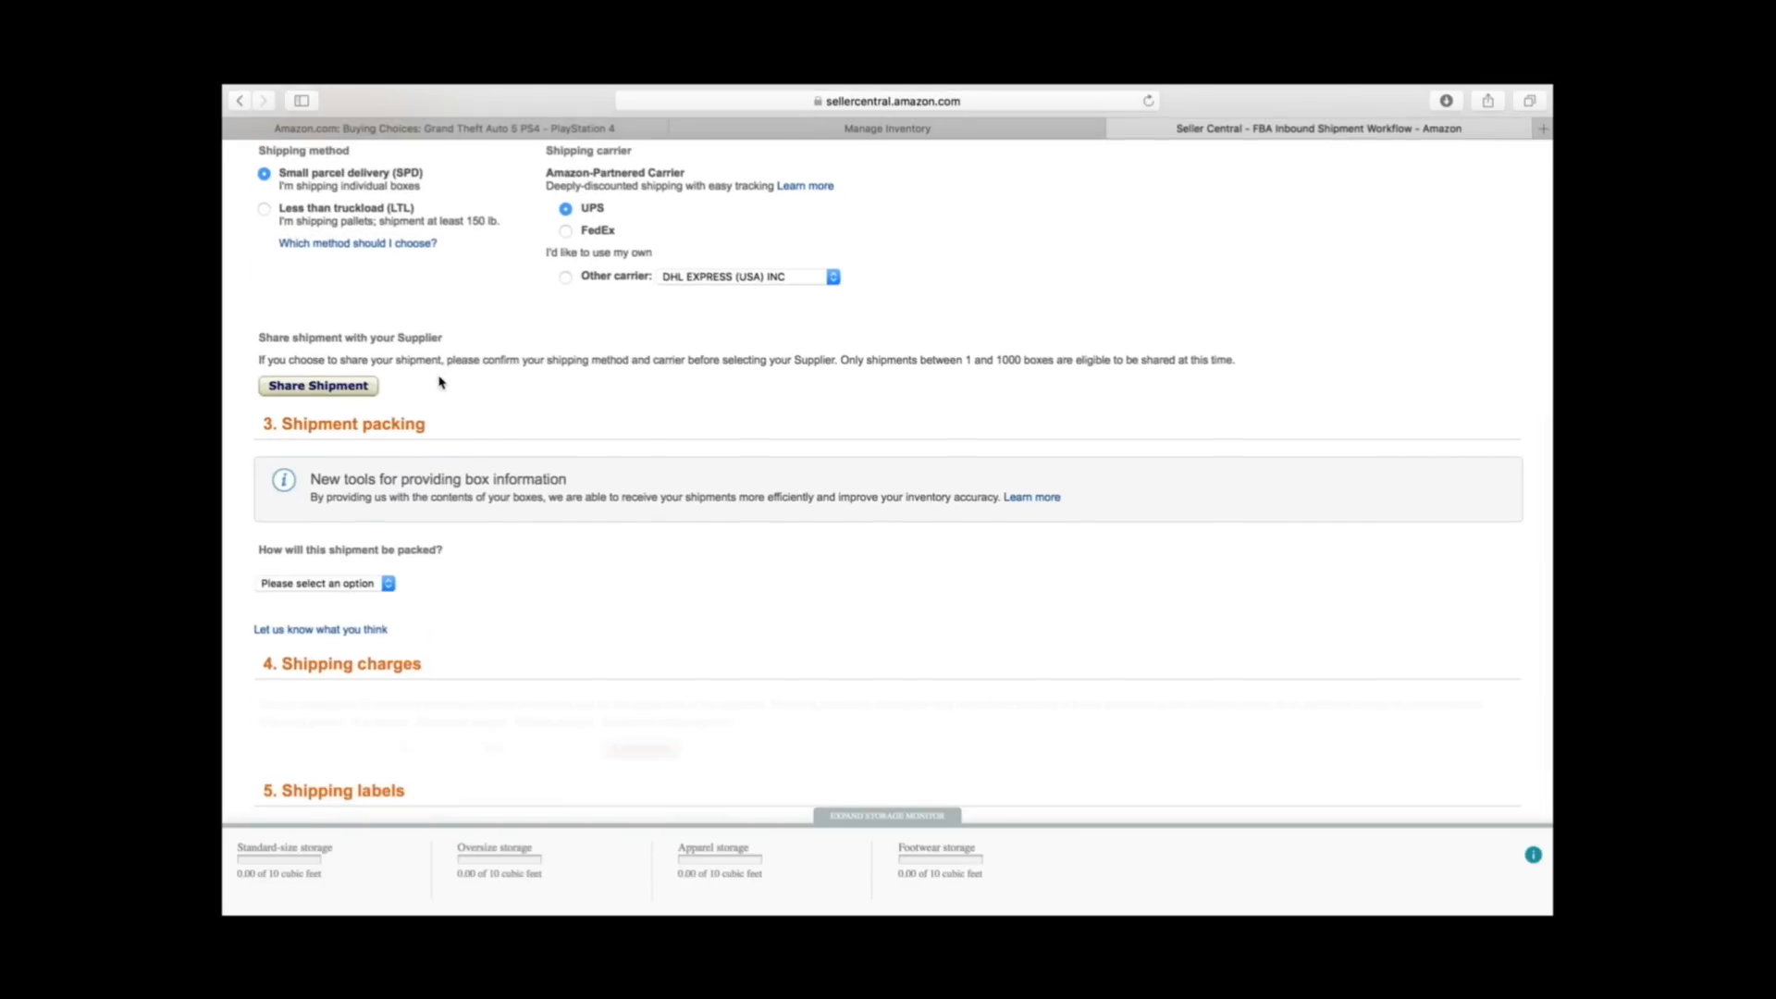
{"action": "scroll", "coordinate": [440, 381], "scroll_direction": "down", "scroll_amount": 3}
{"action": "left_click", "coordinate": [389, 439]}
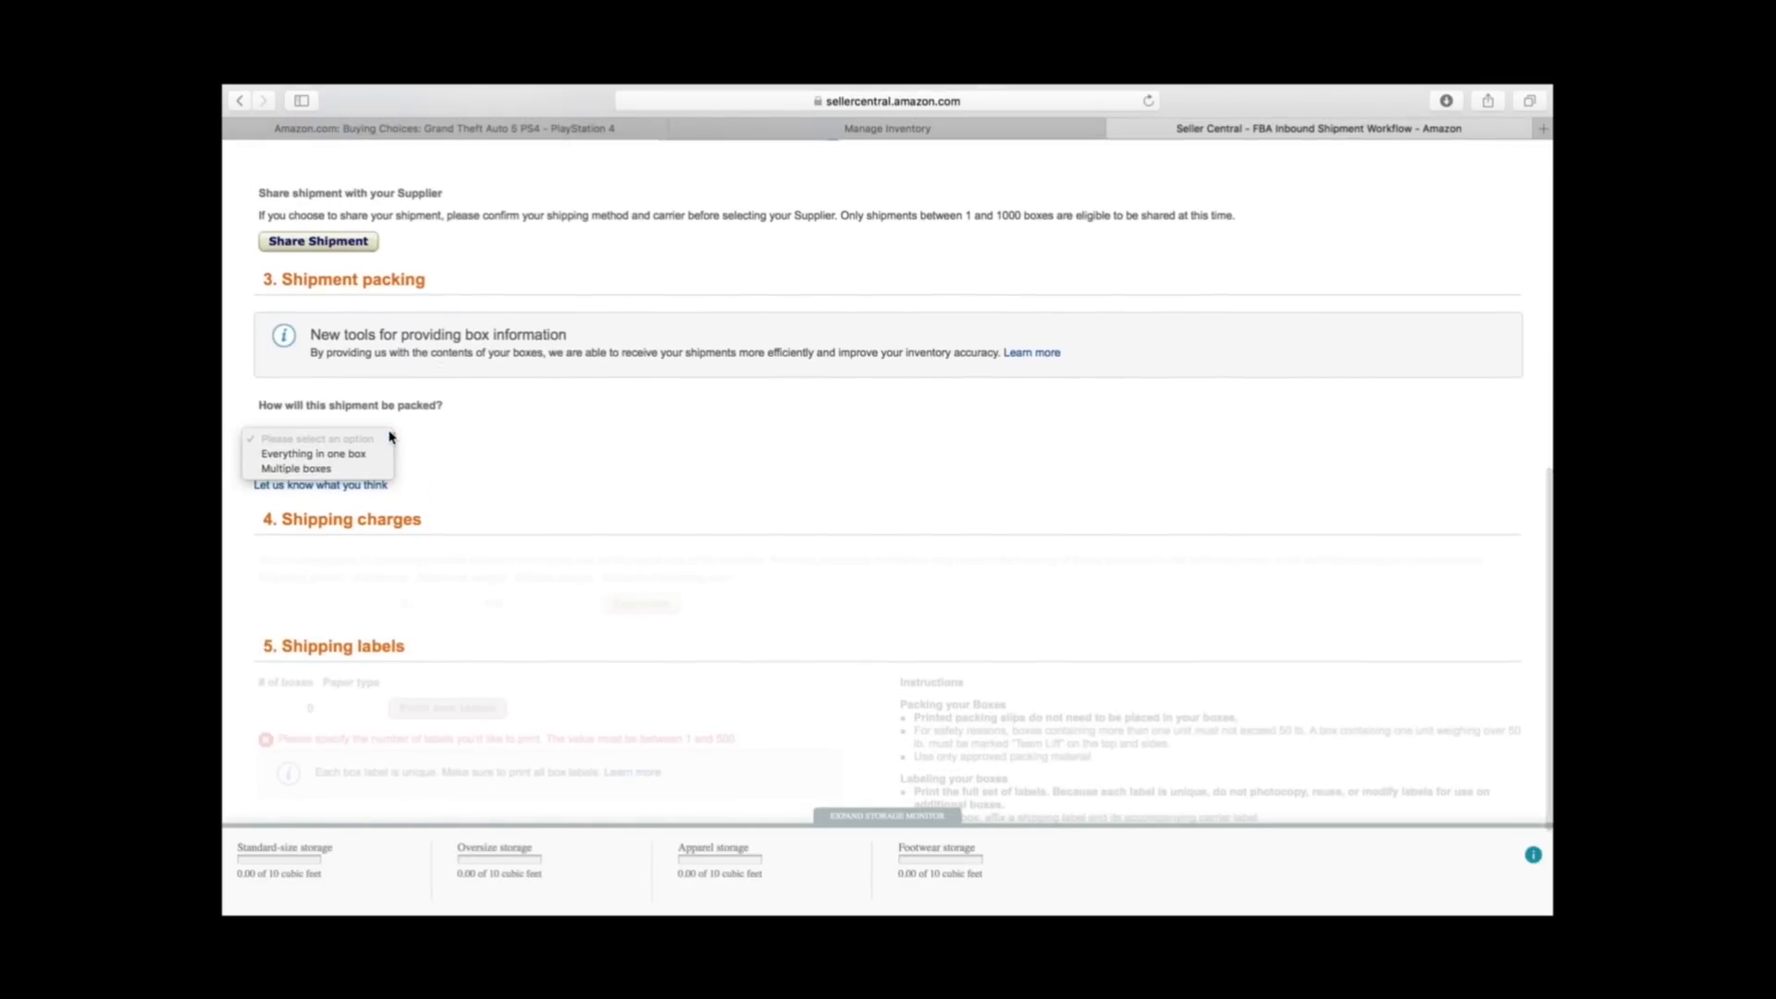
{"action": "left_click", "coordinate": [291, 454]}
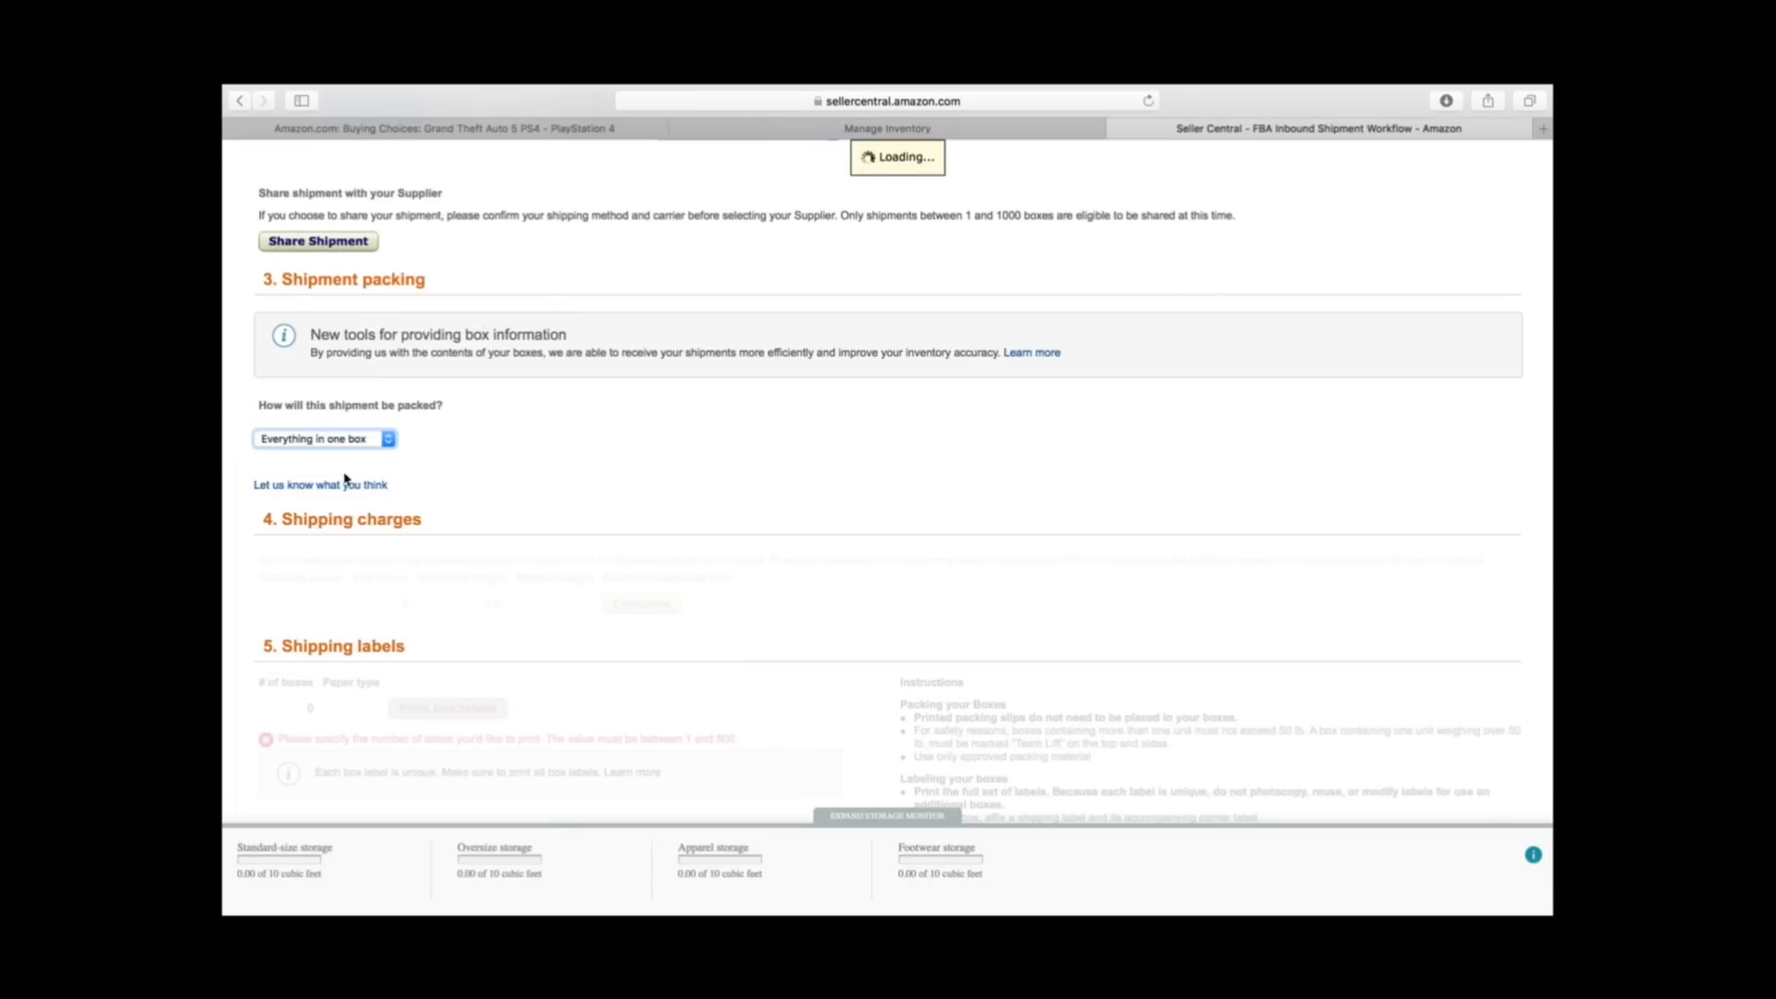
{"action": "scroll", "coordinate": [750, 457], "scroll_direction": "down", "scroll_amount": 2}
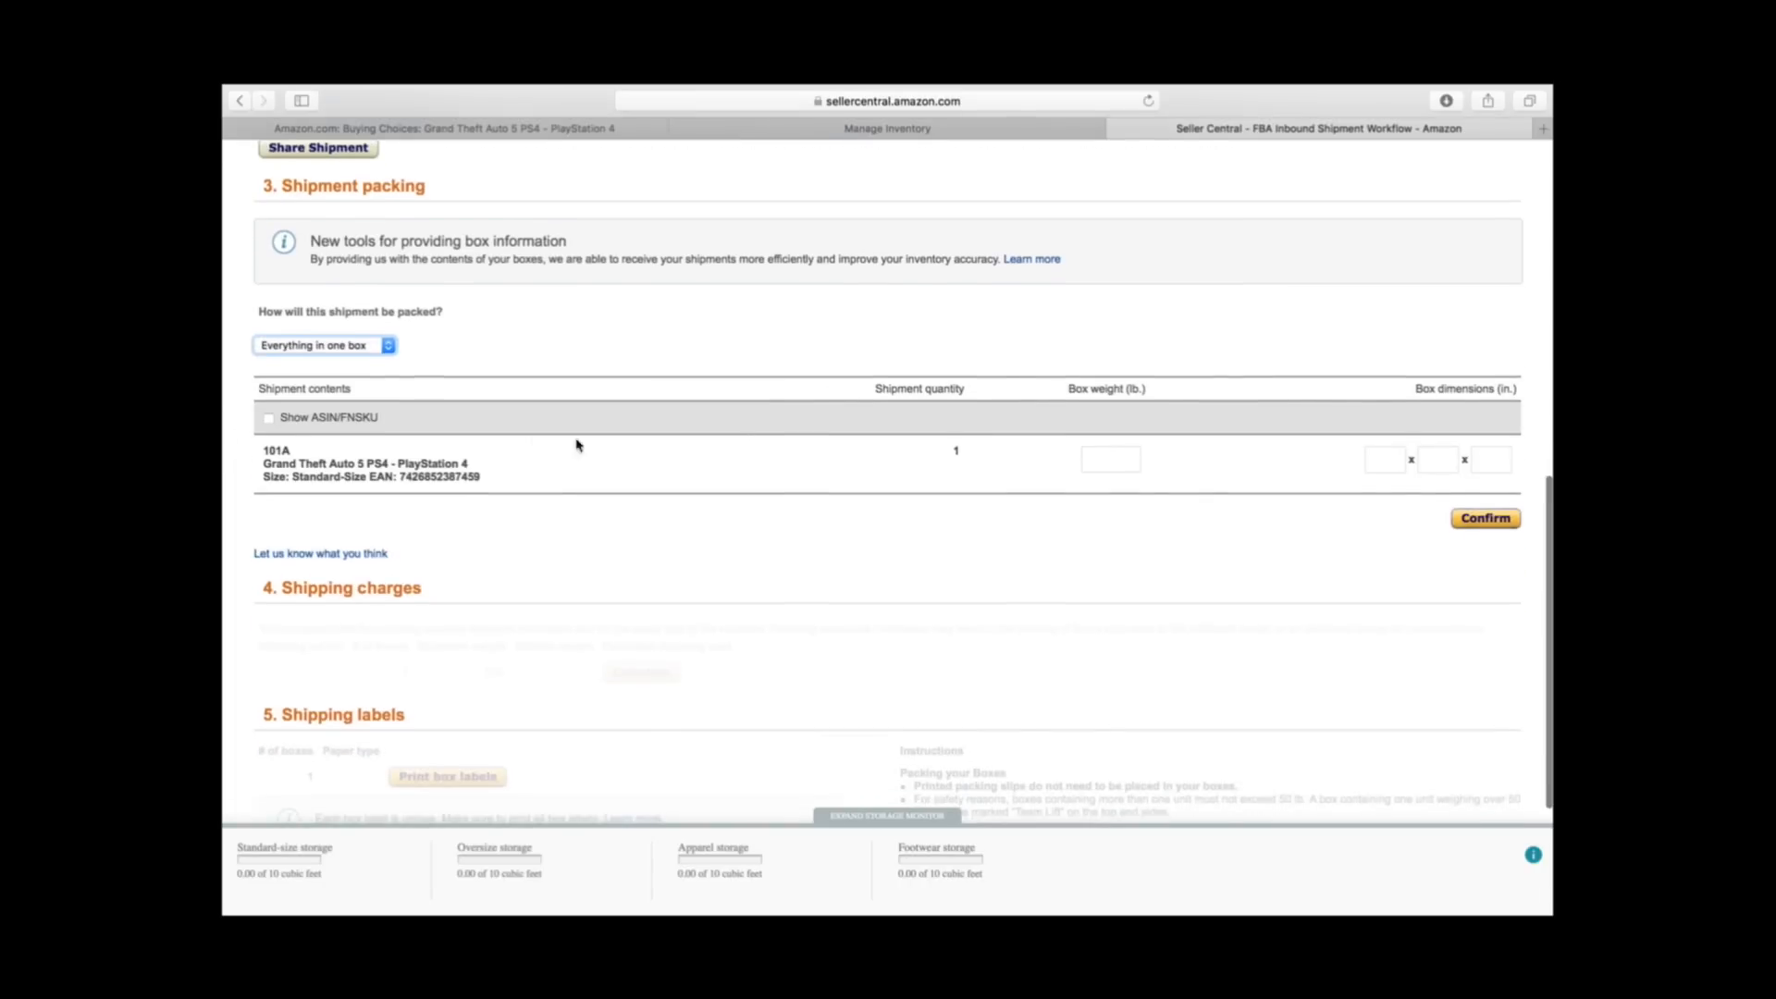
Enter a box weight of 1 lb and box dimensions of 12 x 8 x 4 in, and confirm the box information
{"action": "left_click", "coordinate": [1118, 468]}
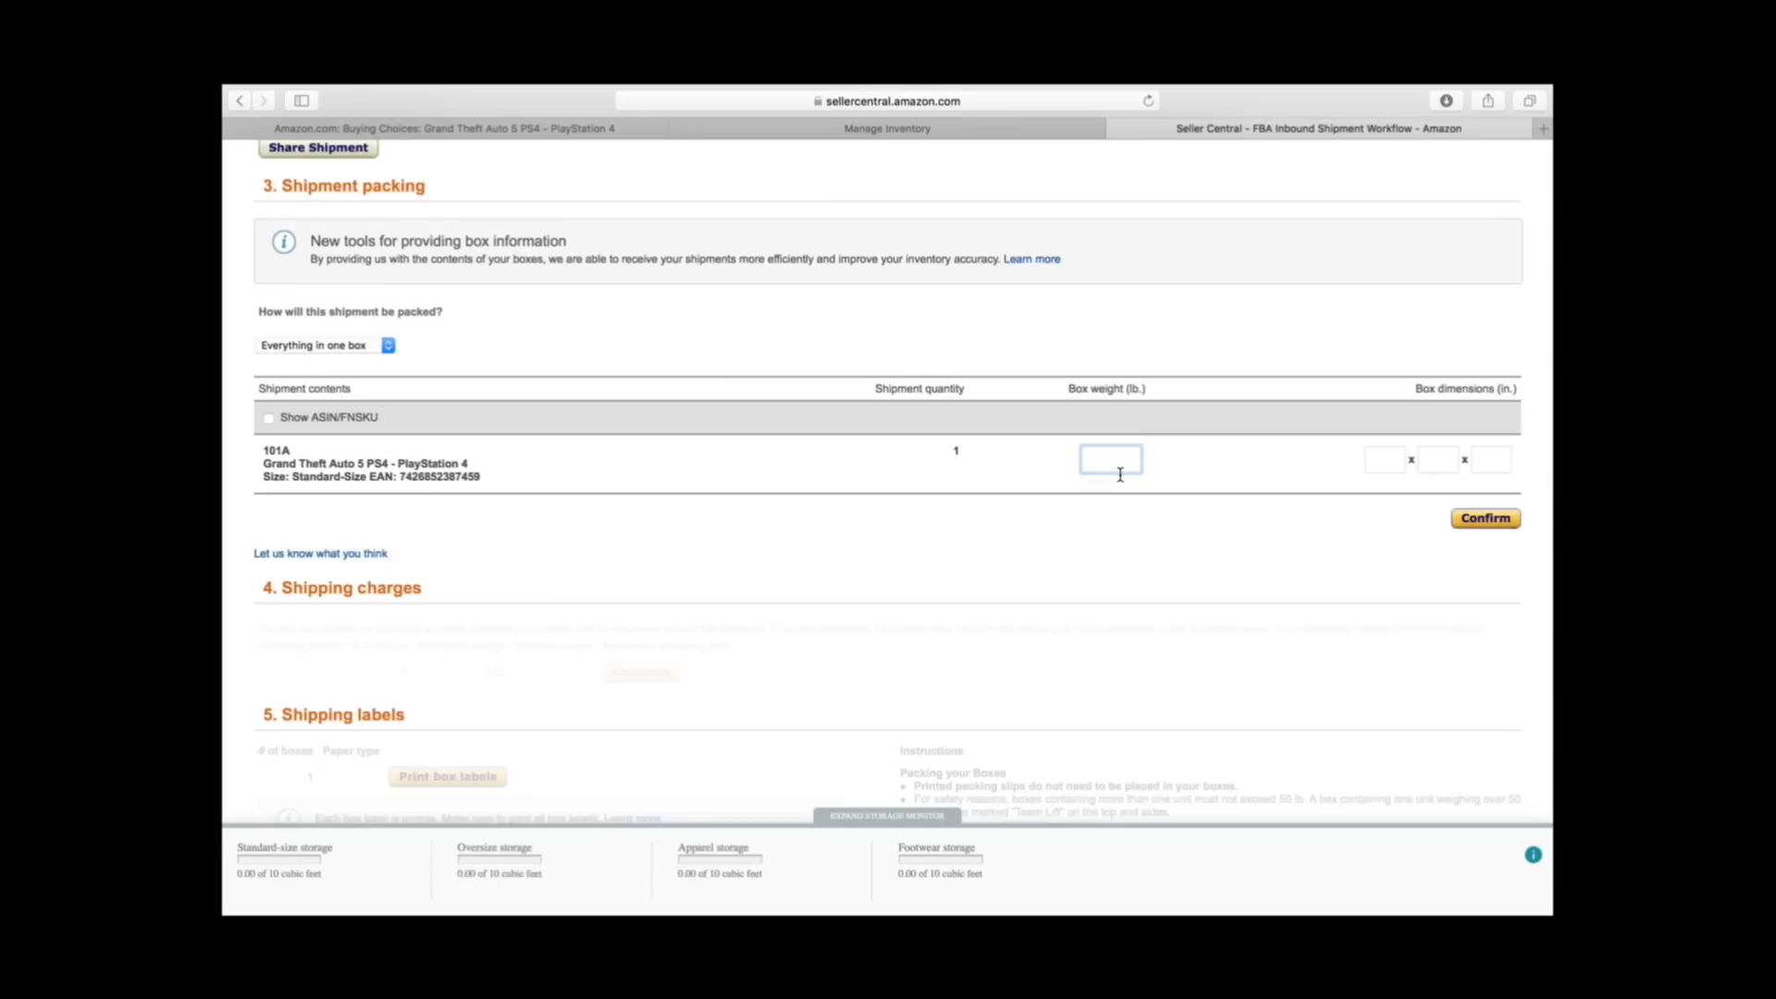
{"action": "type", "text": "1"}
{"action": "left_click", "coordinate": [1375, 469]}
{"action": "type", "text": "12"}
{"action": "left_click", "coordinate": [1437, 461]}
{"action": "type", "text": "8"}
{"action": "left_click", "coordinate": [1490, 468]}
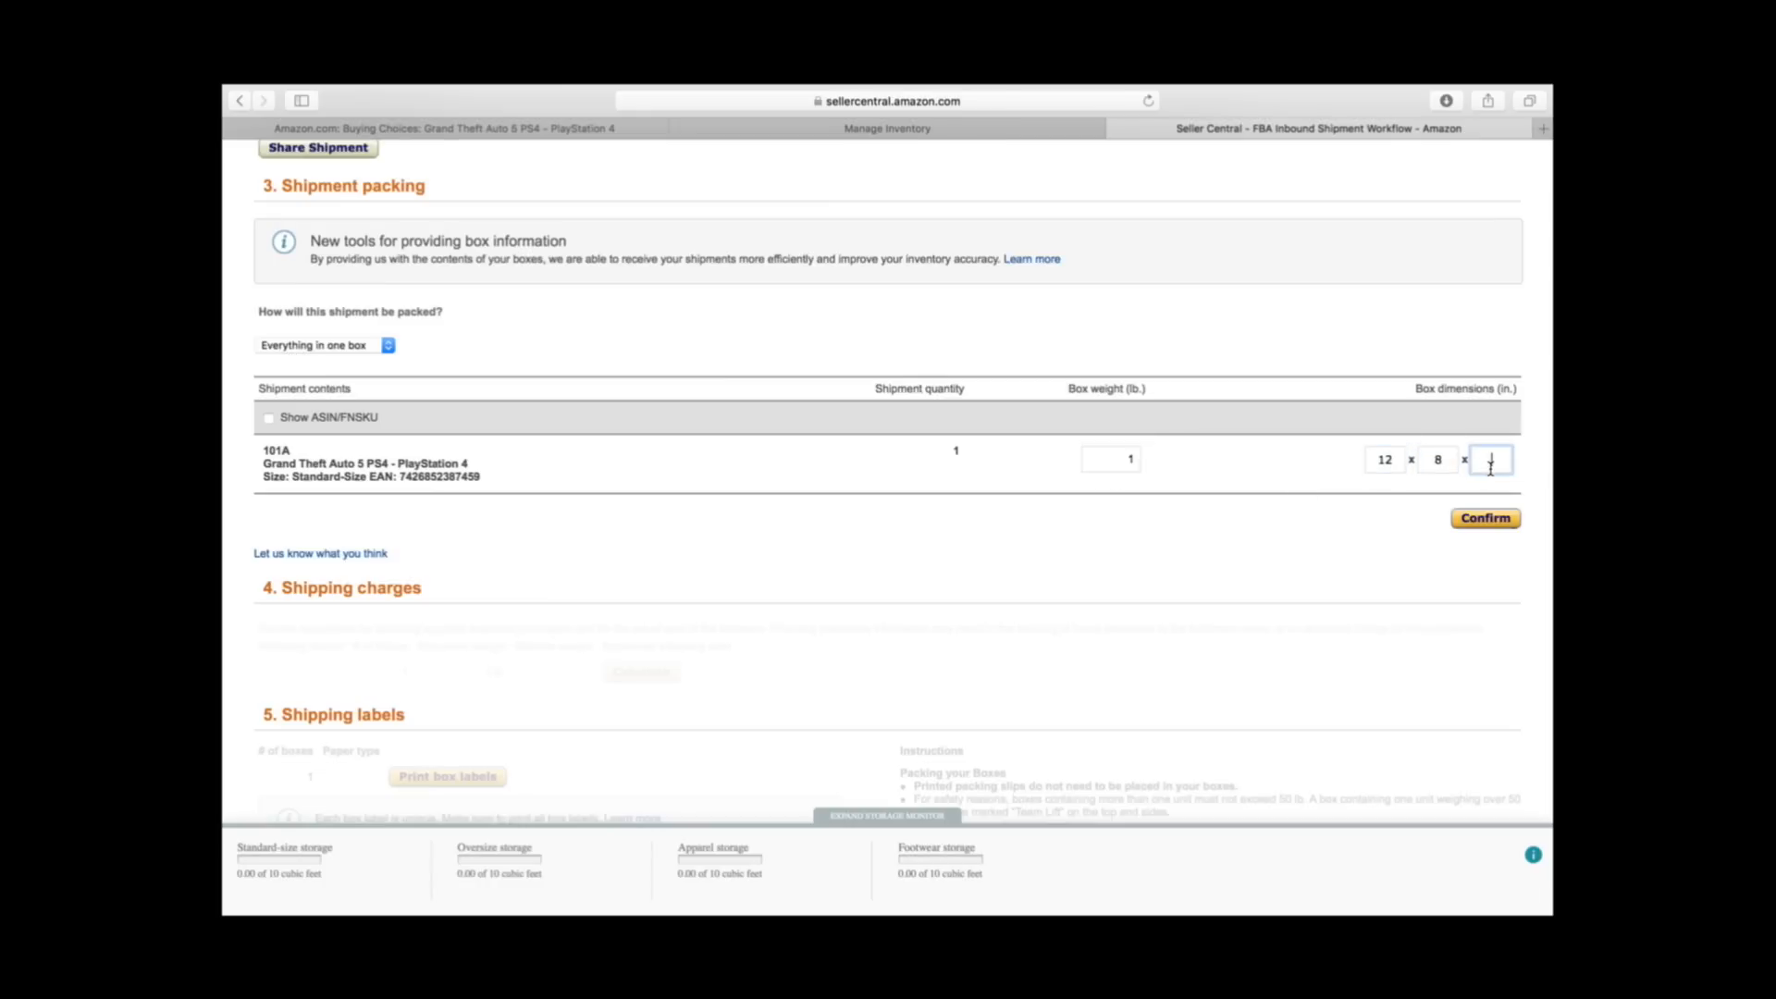
{"action": "type", "text": "4"}
{"action": "left_click", "coordinate": [1222, 528]}
{"action": "left_click", "coordinate": [1470, 525]}
Calculate the estimated shipping charges and agree to the carrier's terms and conditions
{"action": "scroll", "coordinate": [953, 518], "scroll_direction": "down", "scroll_amount": 3}
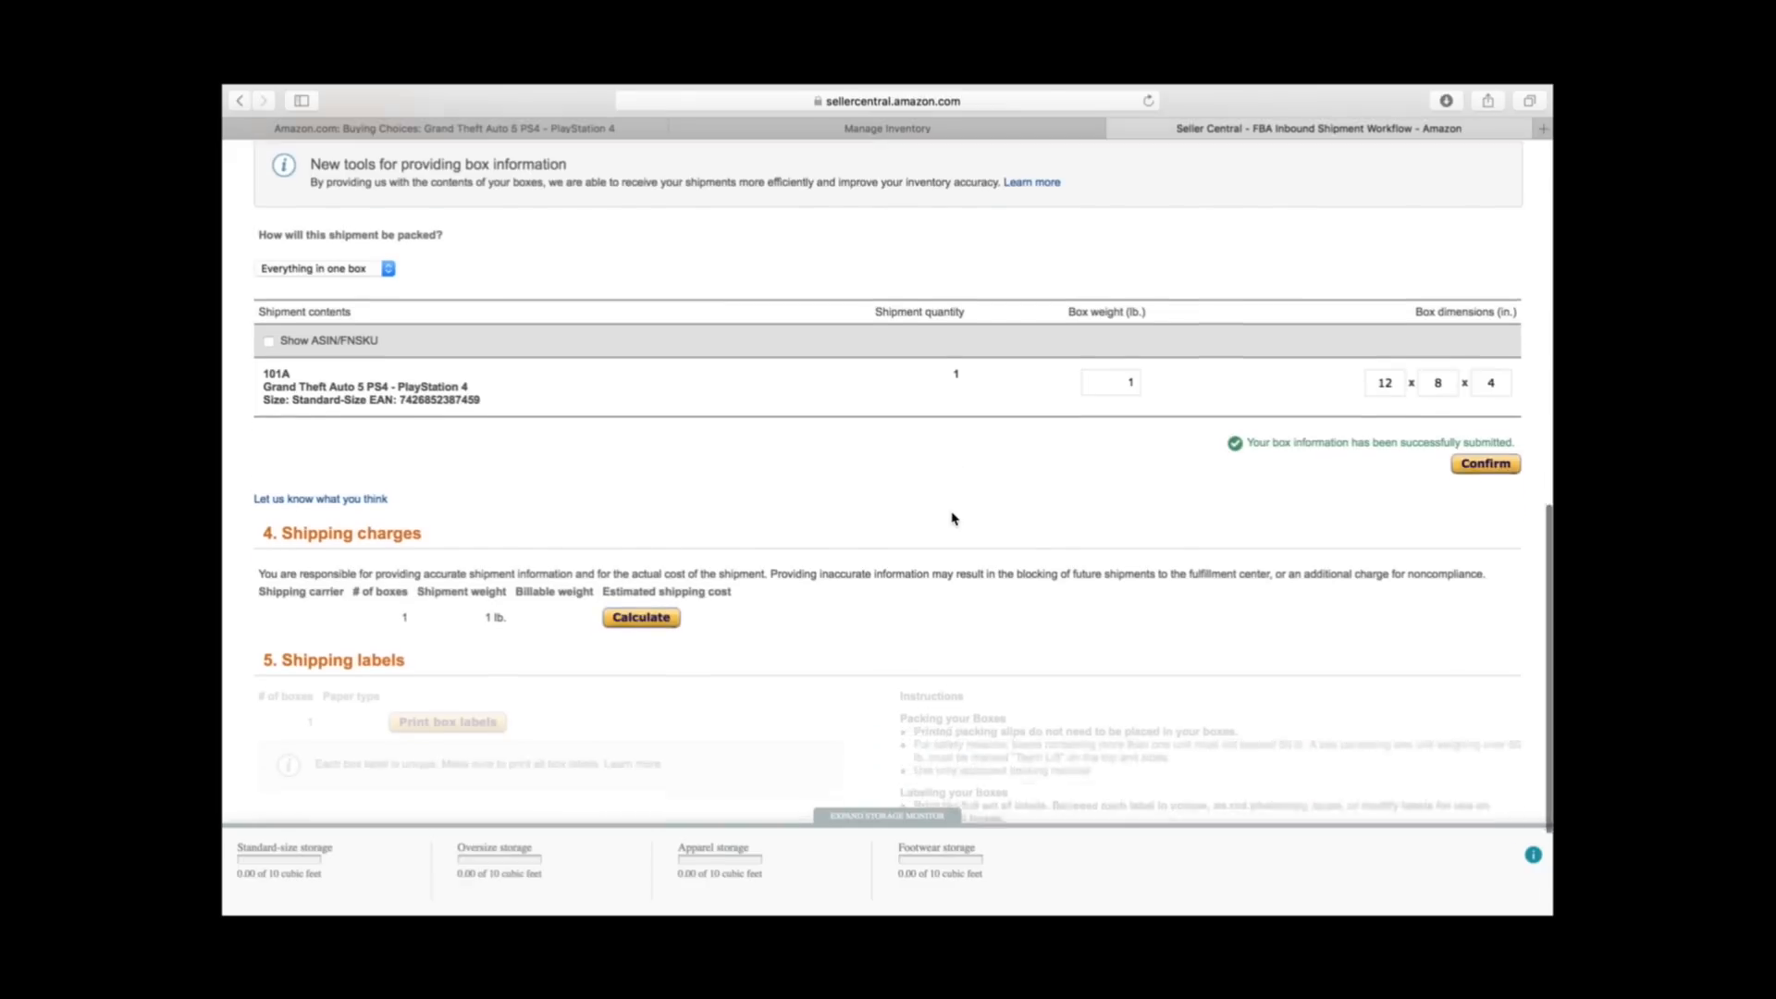
{"action": "left_click", "coordinate": [651, 556]}
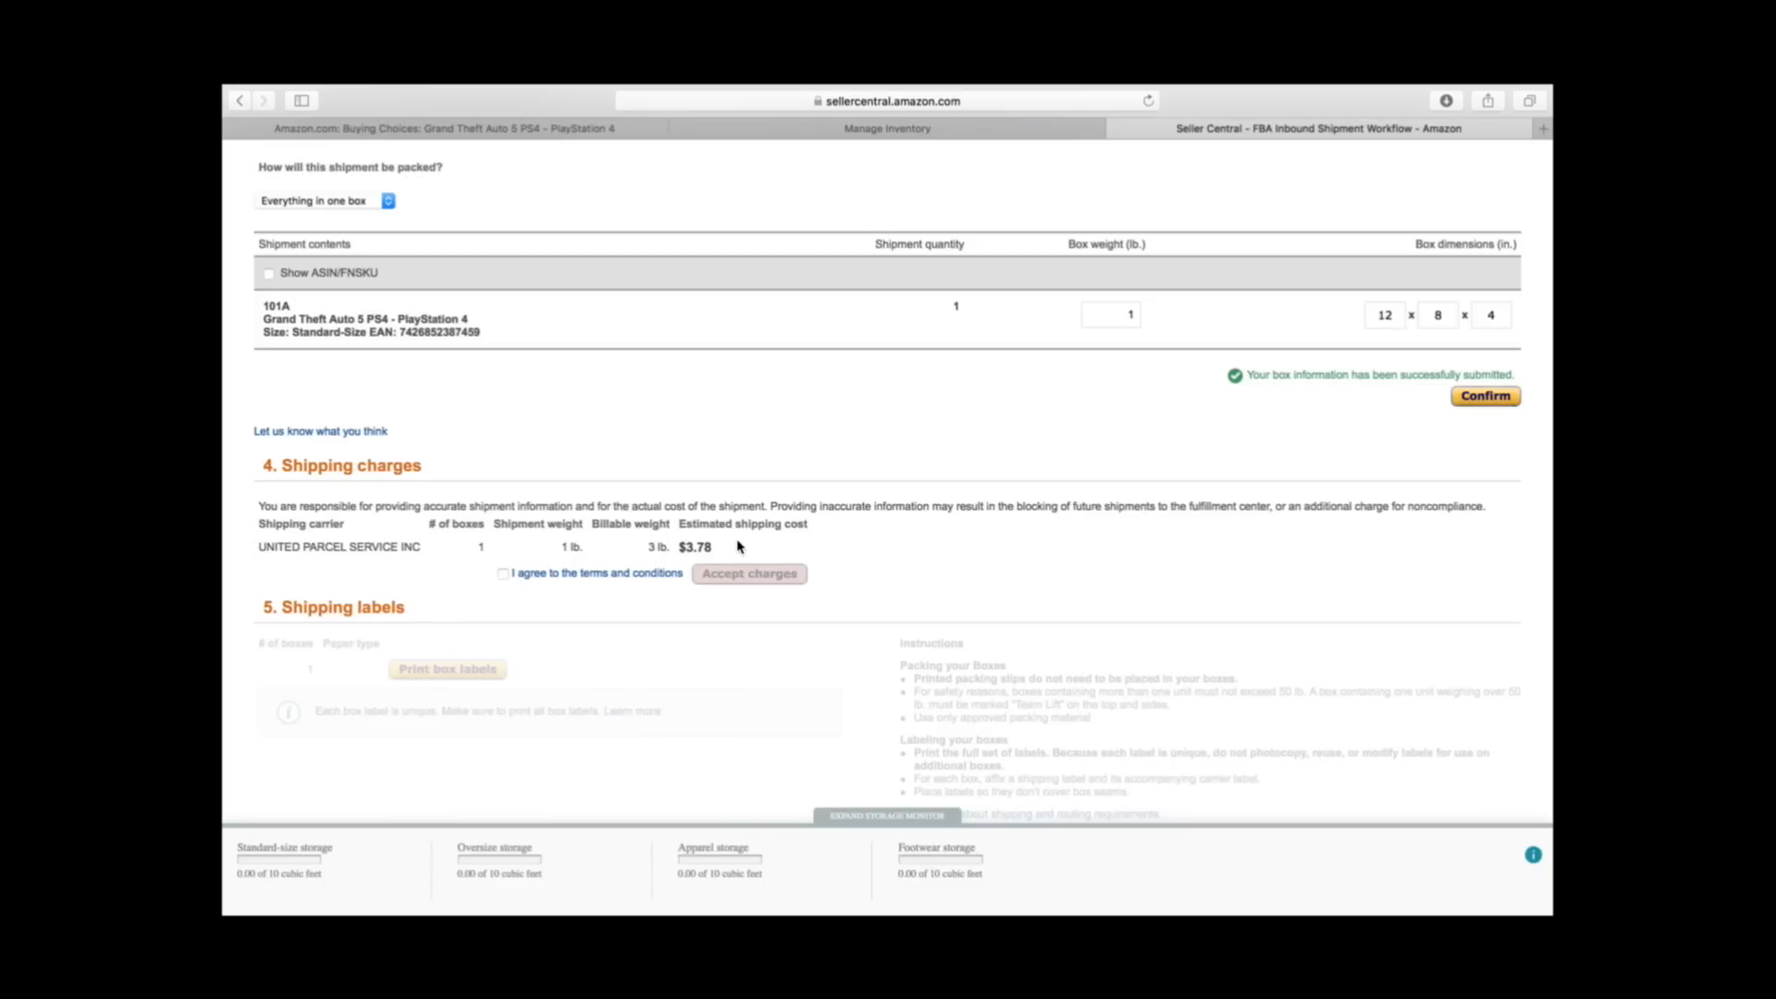
{"action": "left_click", "coordinate": [503, 575]}
{"action": "scroll", "coordinate": [931, 499], "scroll_direction": "up", "scroll_amount": 4}
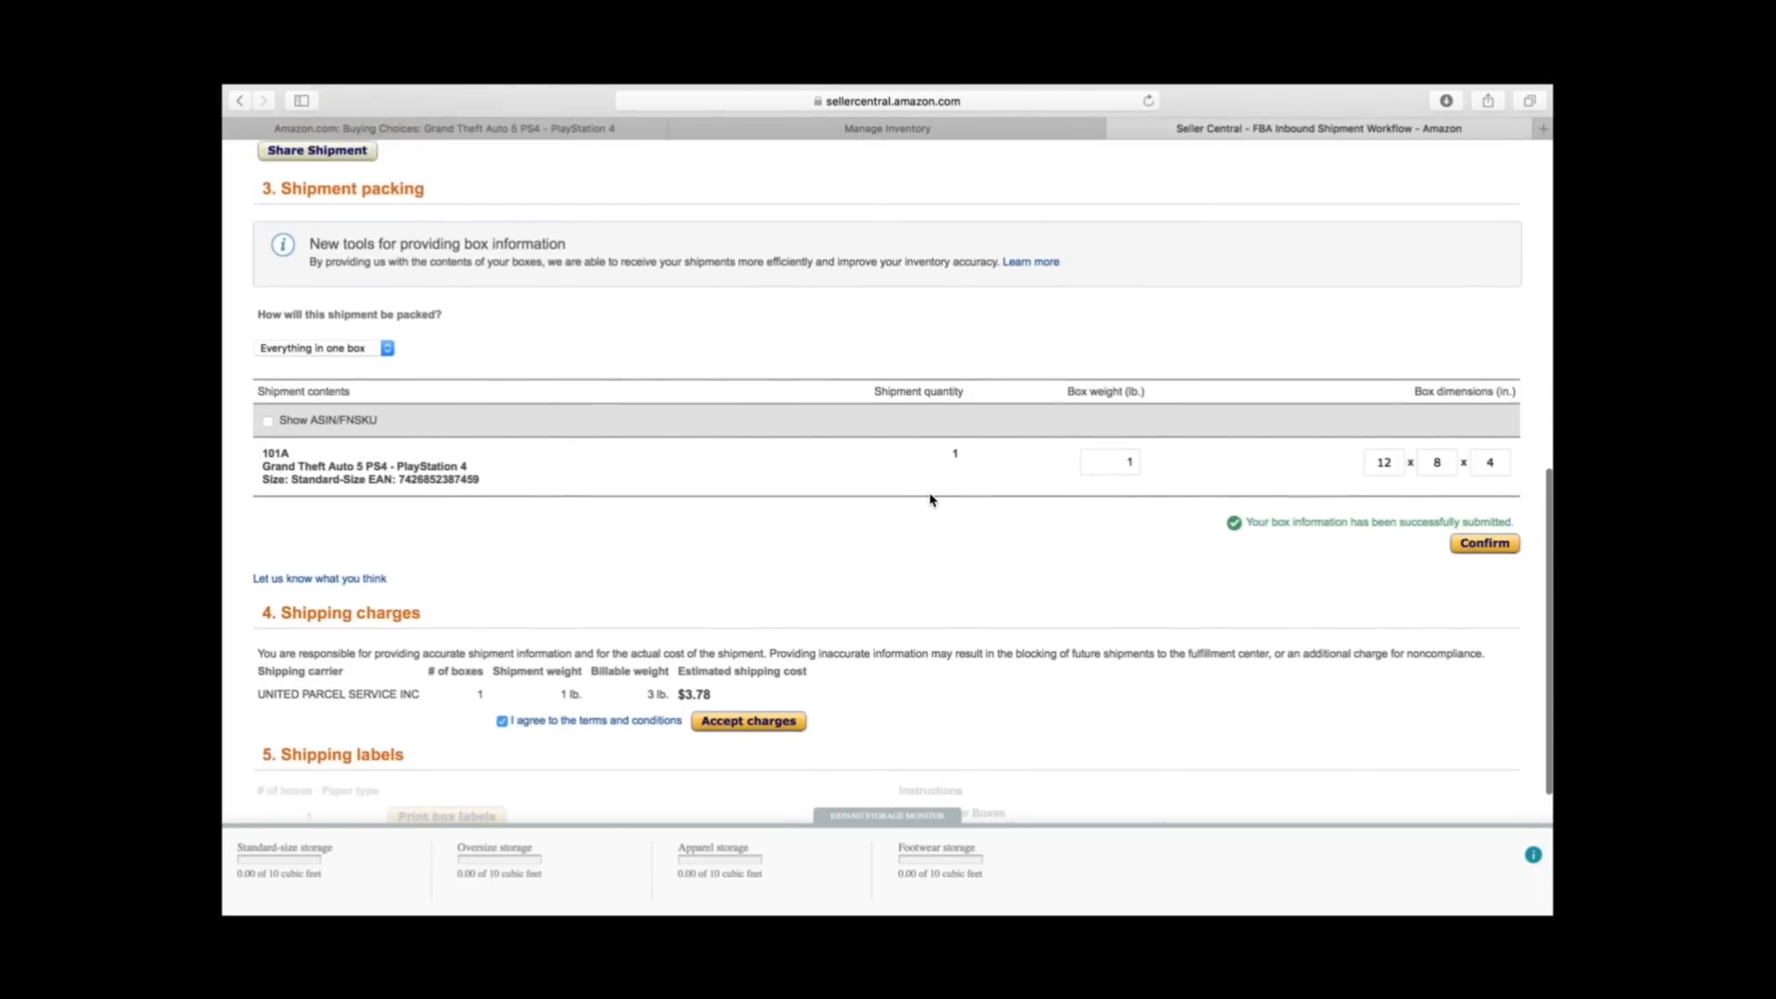
{"action": "scroll", "coordinate": [931, 499], "scroll_direction": "down", "scroll_amount": 6}
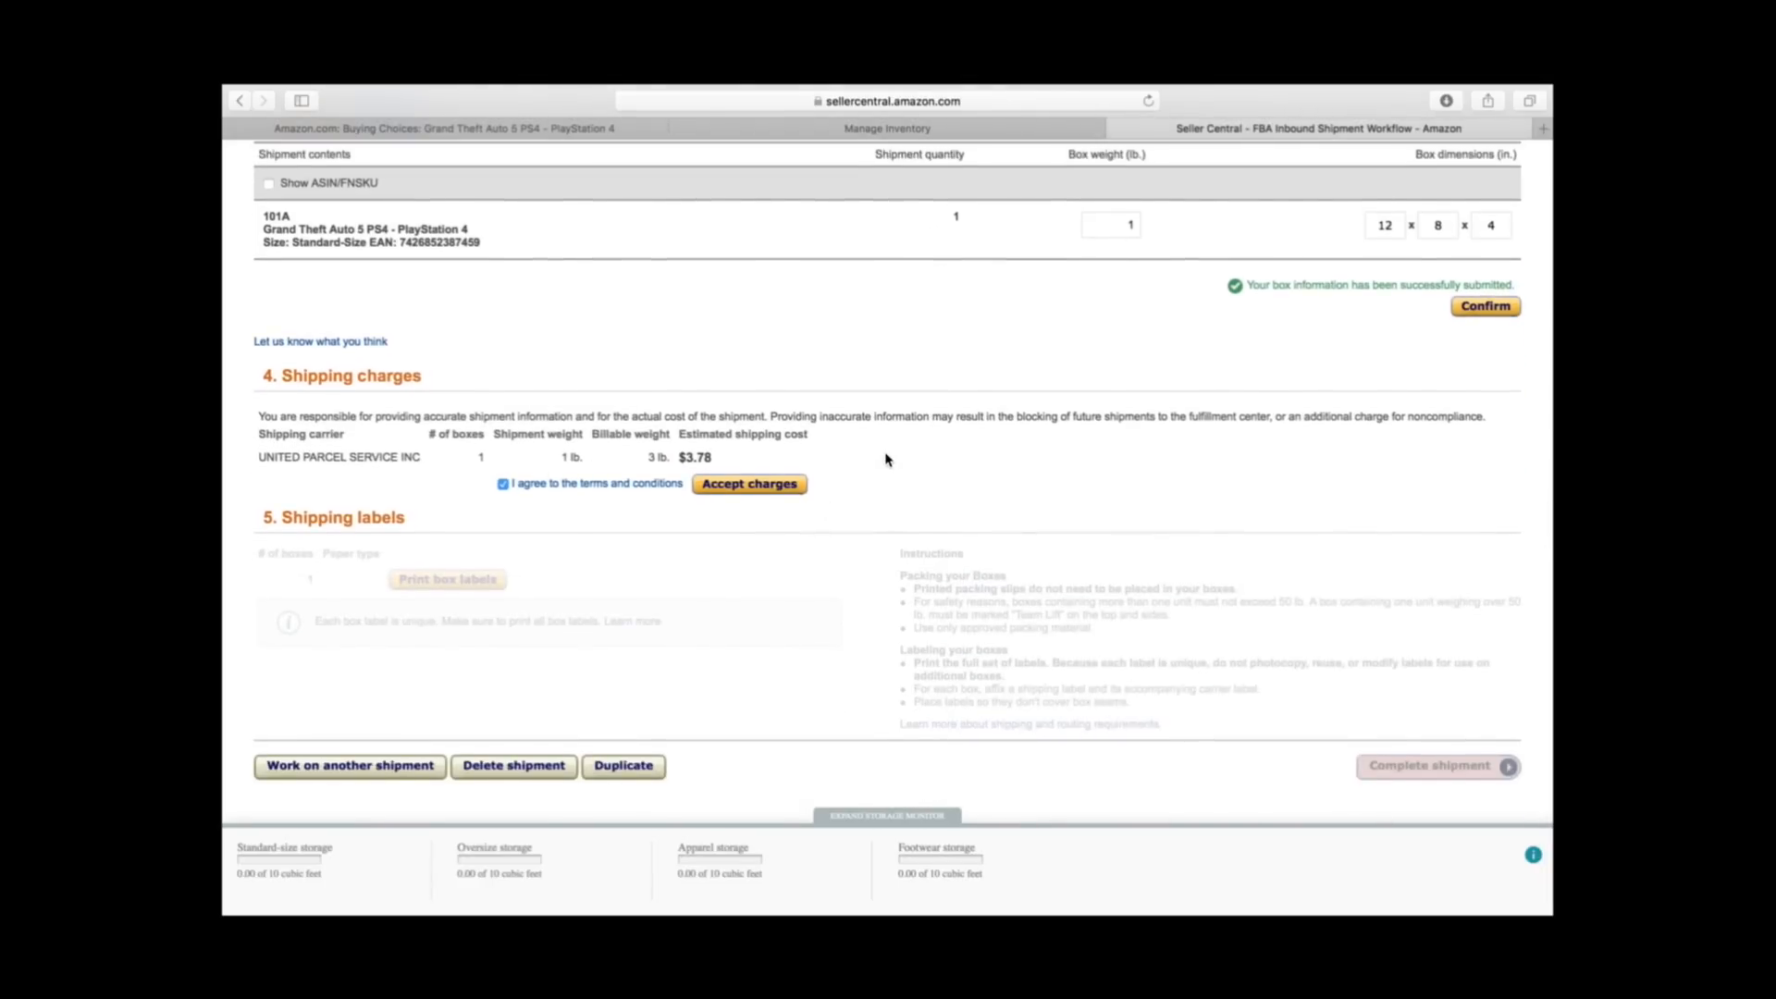
{"action": "left_click_drag", "start_coordinate": [885, 460], "coordinate": [493, 396]}
{"action": "left_click", "coordinate": [630, 323]}
{"action": "scroll", "coordinate": [1027, 700], "scroll_direction": "up", "scroll_amount": 2}
{"action": "scroll", "coordinate": [1027, 701], "scroll_direction": "up", "scroll_amount": 5}
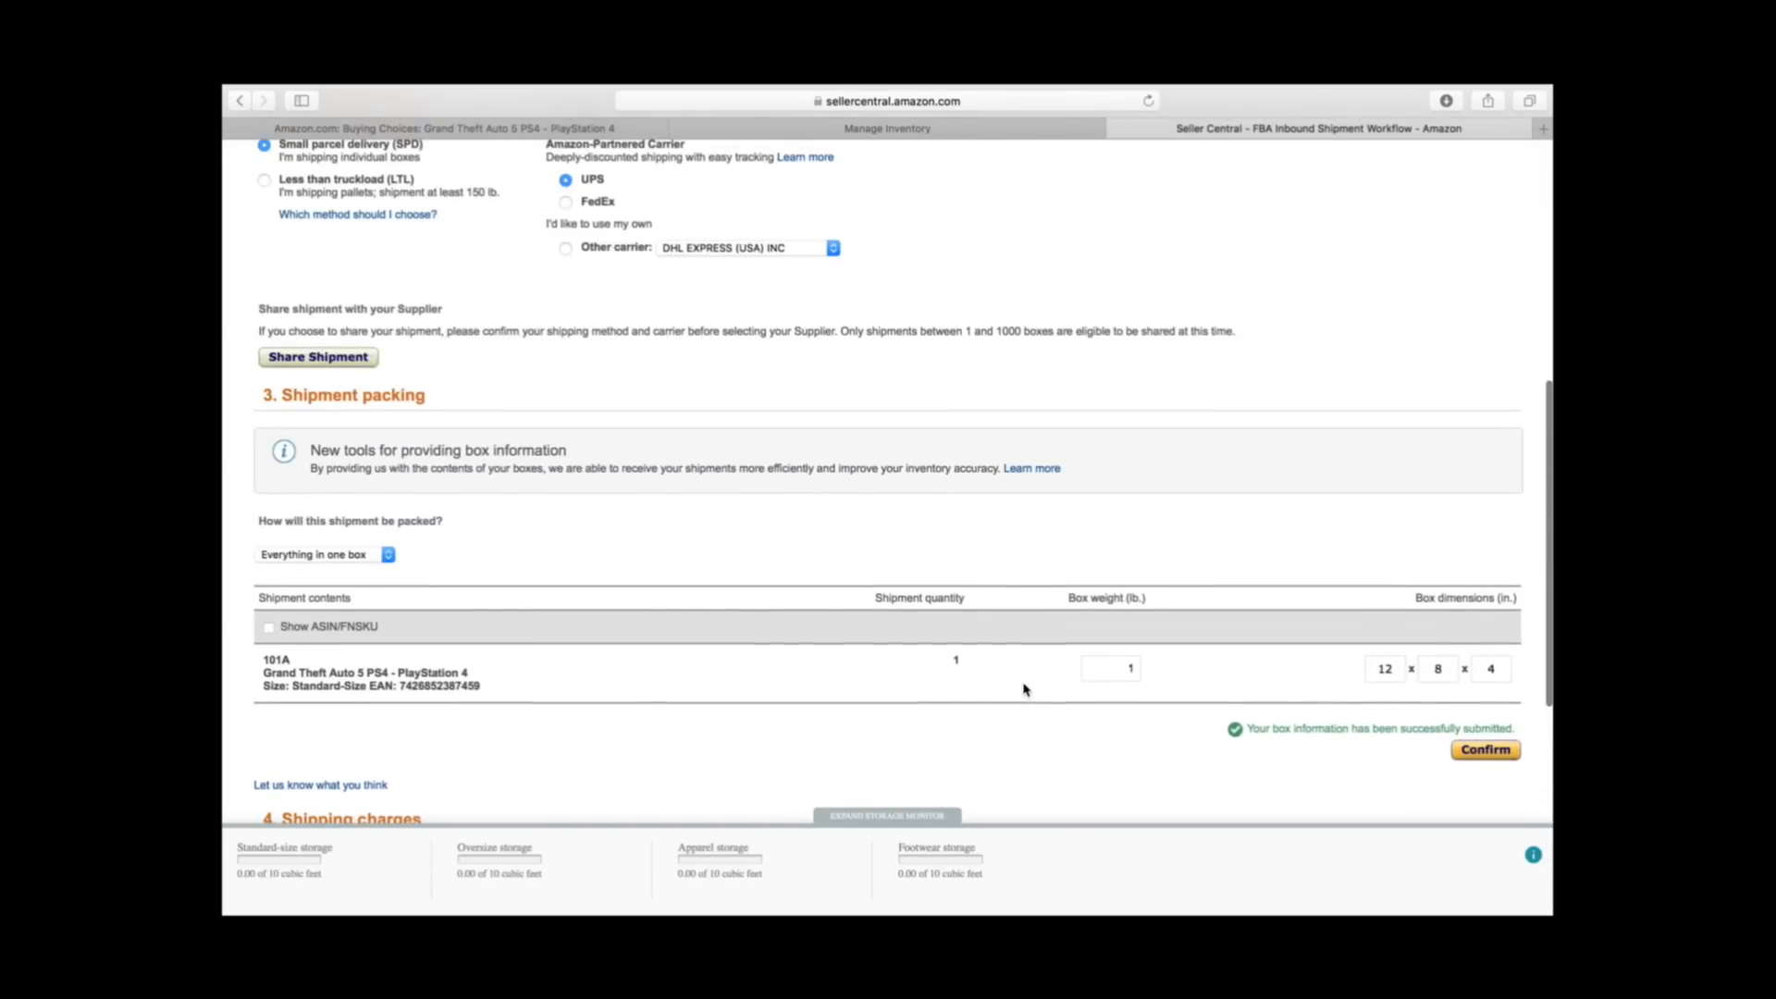
{"action": "scroll", "coordinate": [1023, 689], "scroll_direction": "up", "scroll_amount": 2}
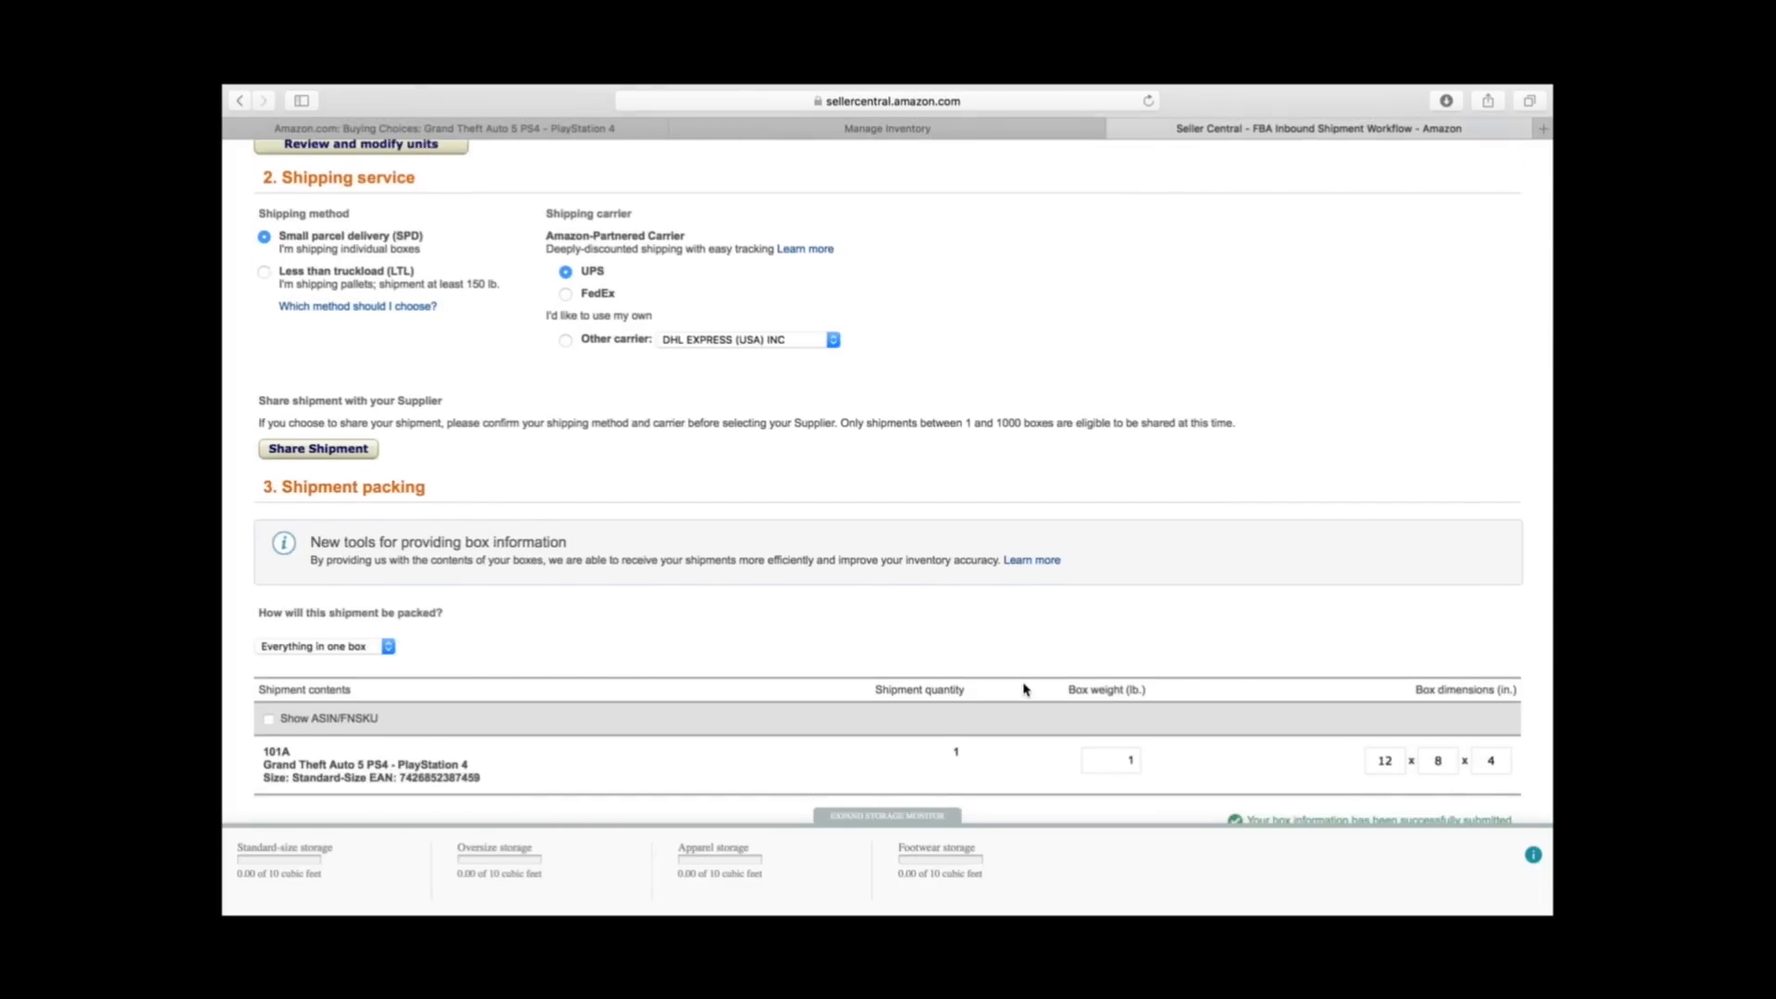
Review the prepared shipment from its ship-to details and shipping service through packing, charges and the shipping labels section
{"action": "scroll", "coordinate": [1204, 548], "scroll_direction": "down", "scroll_amount": 5}
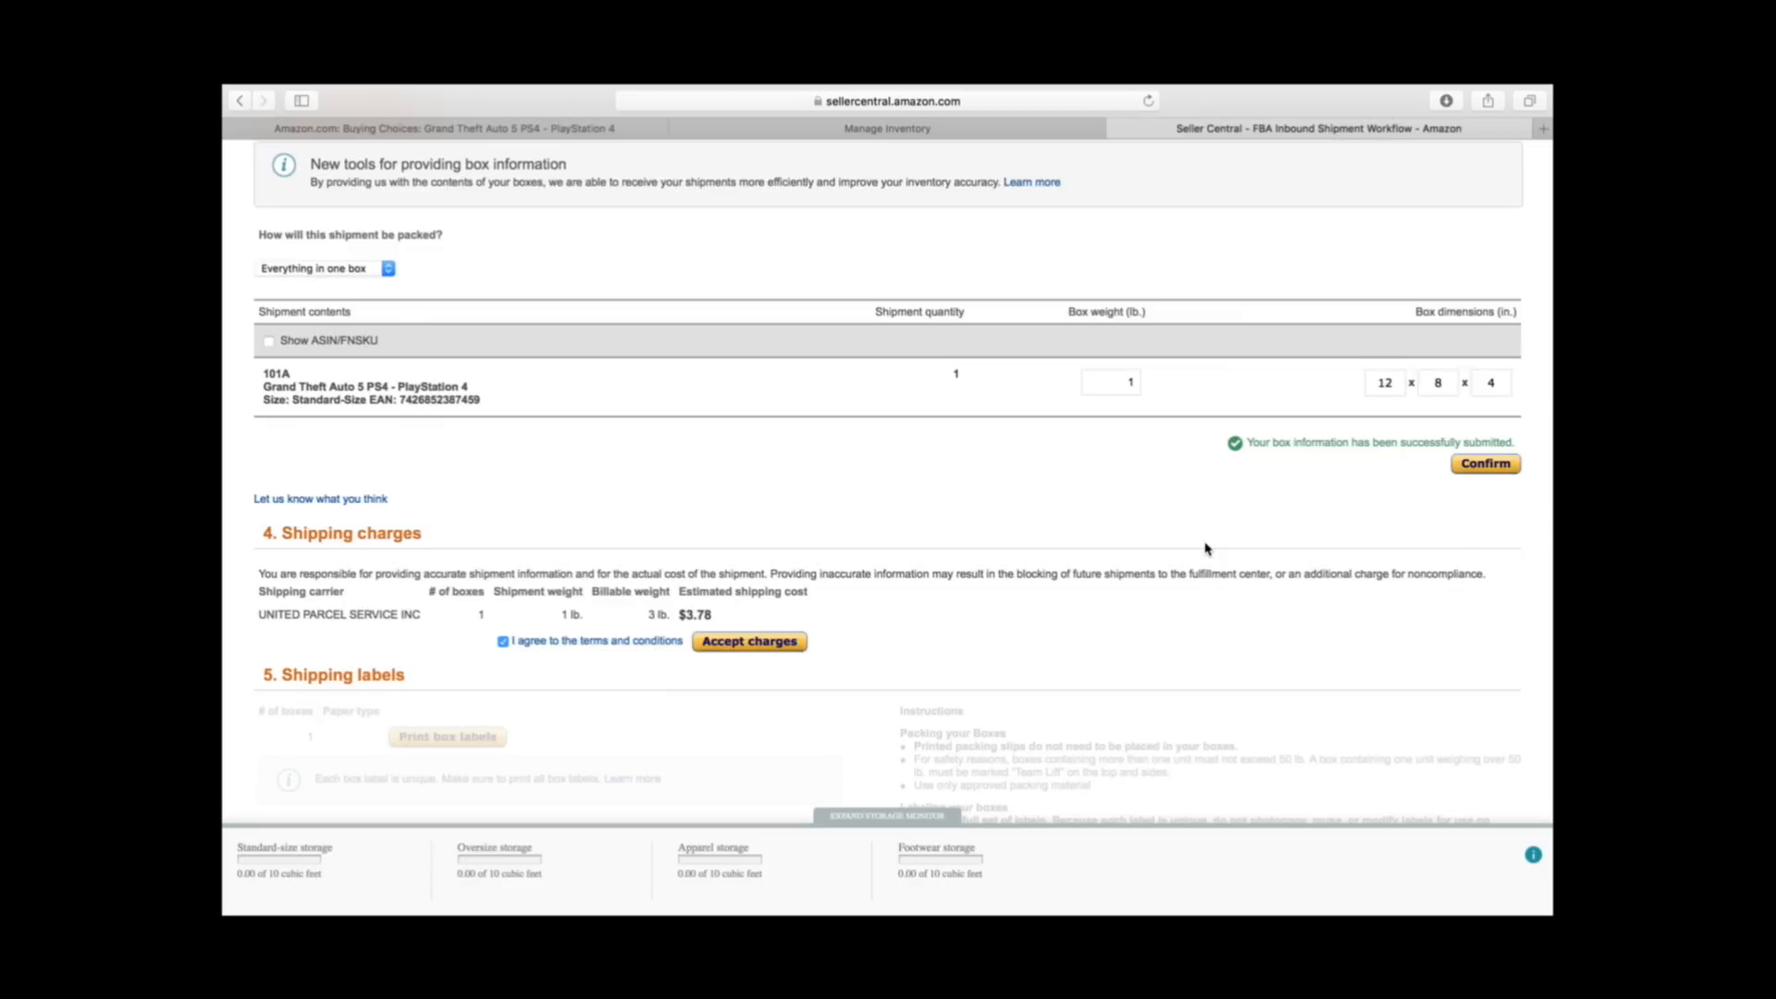
{"action": "scroll", "coordinate": [1205, 548], "scroll_direction": "up", "scroll_amount": 15}
{"action": "scroll", "coordinate": [904, 508], "scroll_direction": "down", "scroll_amount": 4}
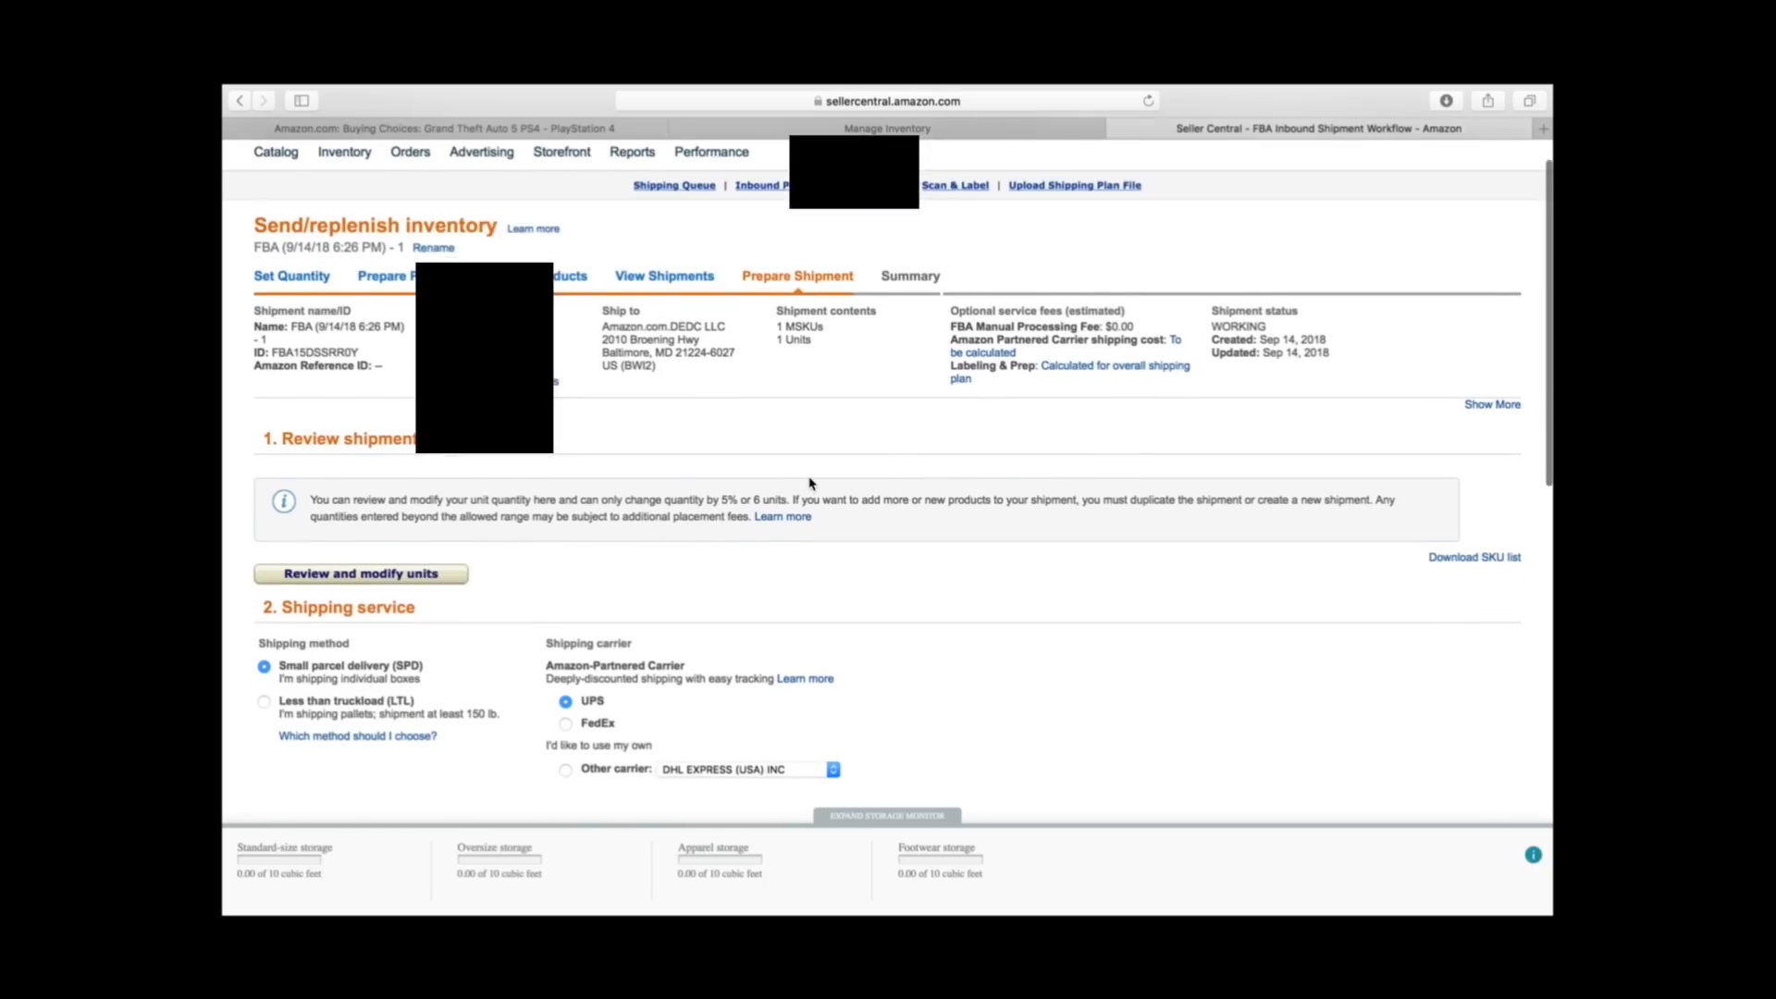
{"action": "scroll", "coordinate": [810, 482], "scroll_direction": "down", "scroll_amount": 4}
{"action": "scroll", "coordinate": [809, 482], "scroll_direction": "up", "scroll_amount": 8}
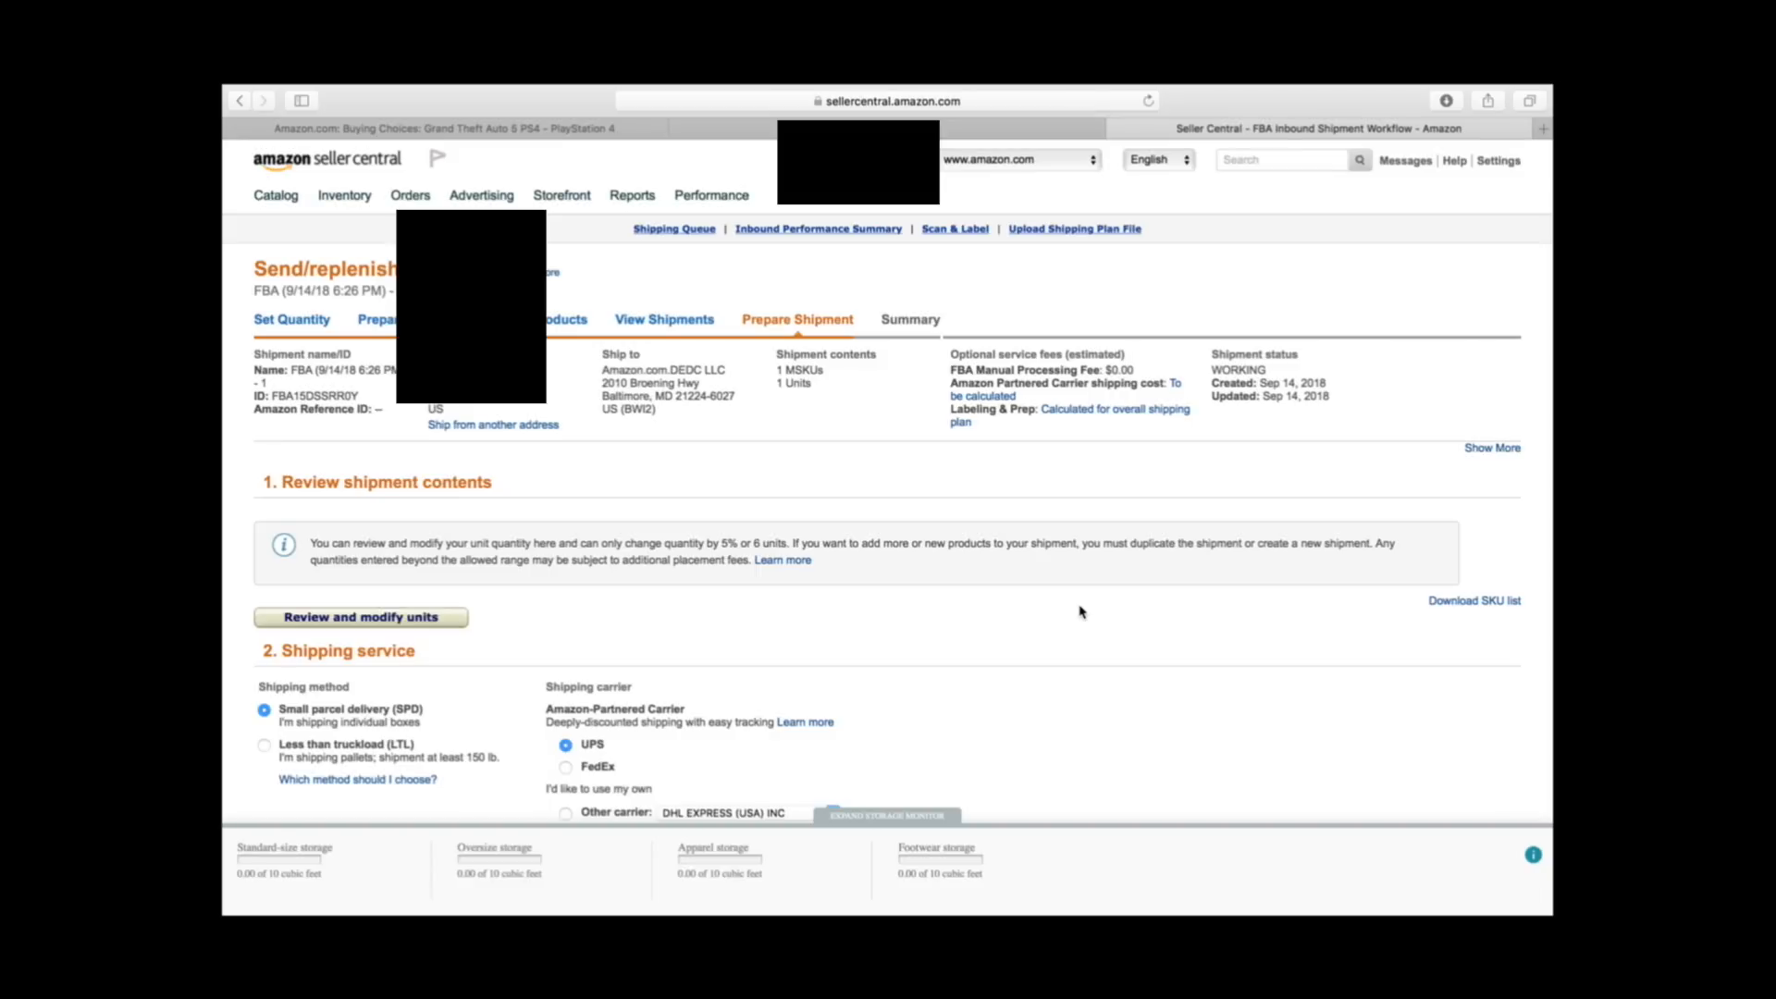
{"action": "scroll", "coordinate": [944, 642], "scroll_direction": "down", "scroll_amount": 15}
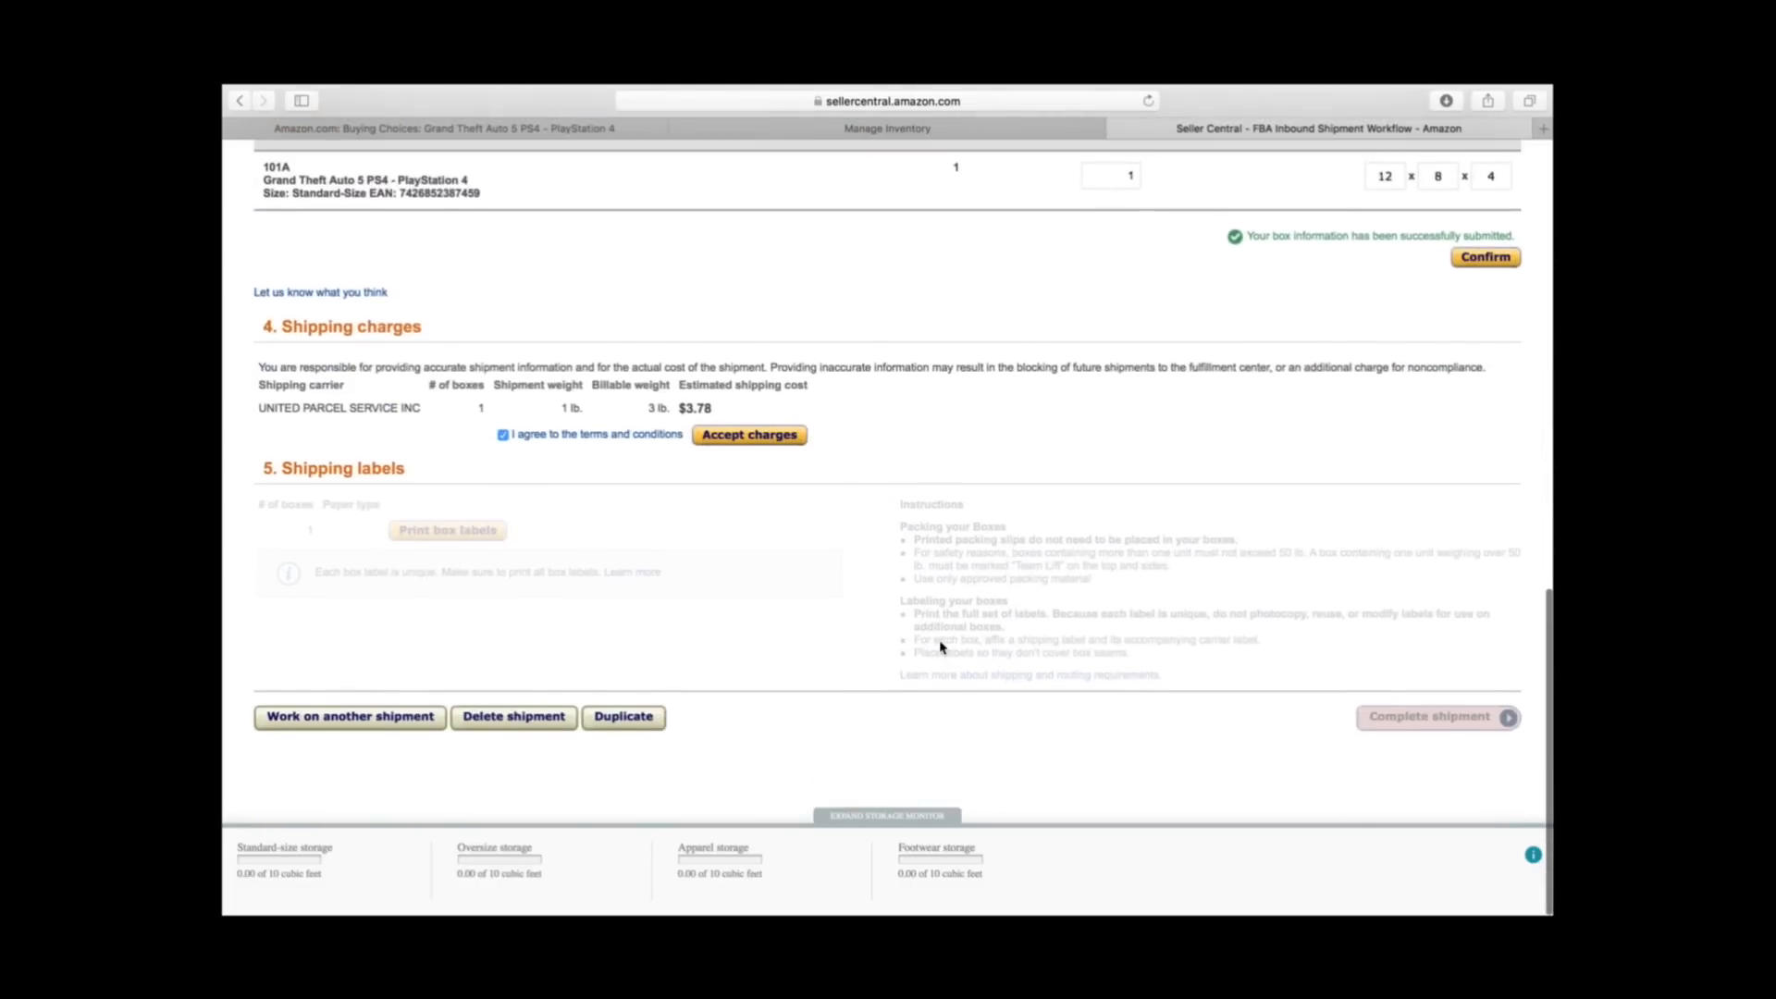
{"action": "scroll", "coordinate": [959, 416], "scroll_direction": "up", "scroll_amount": 15}
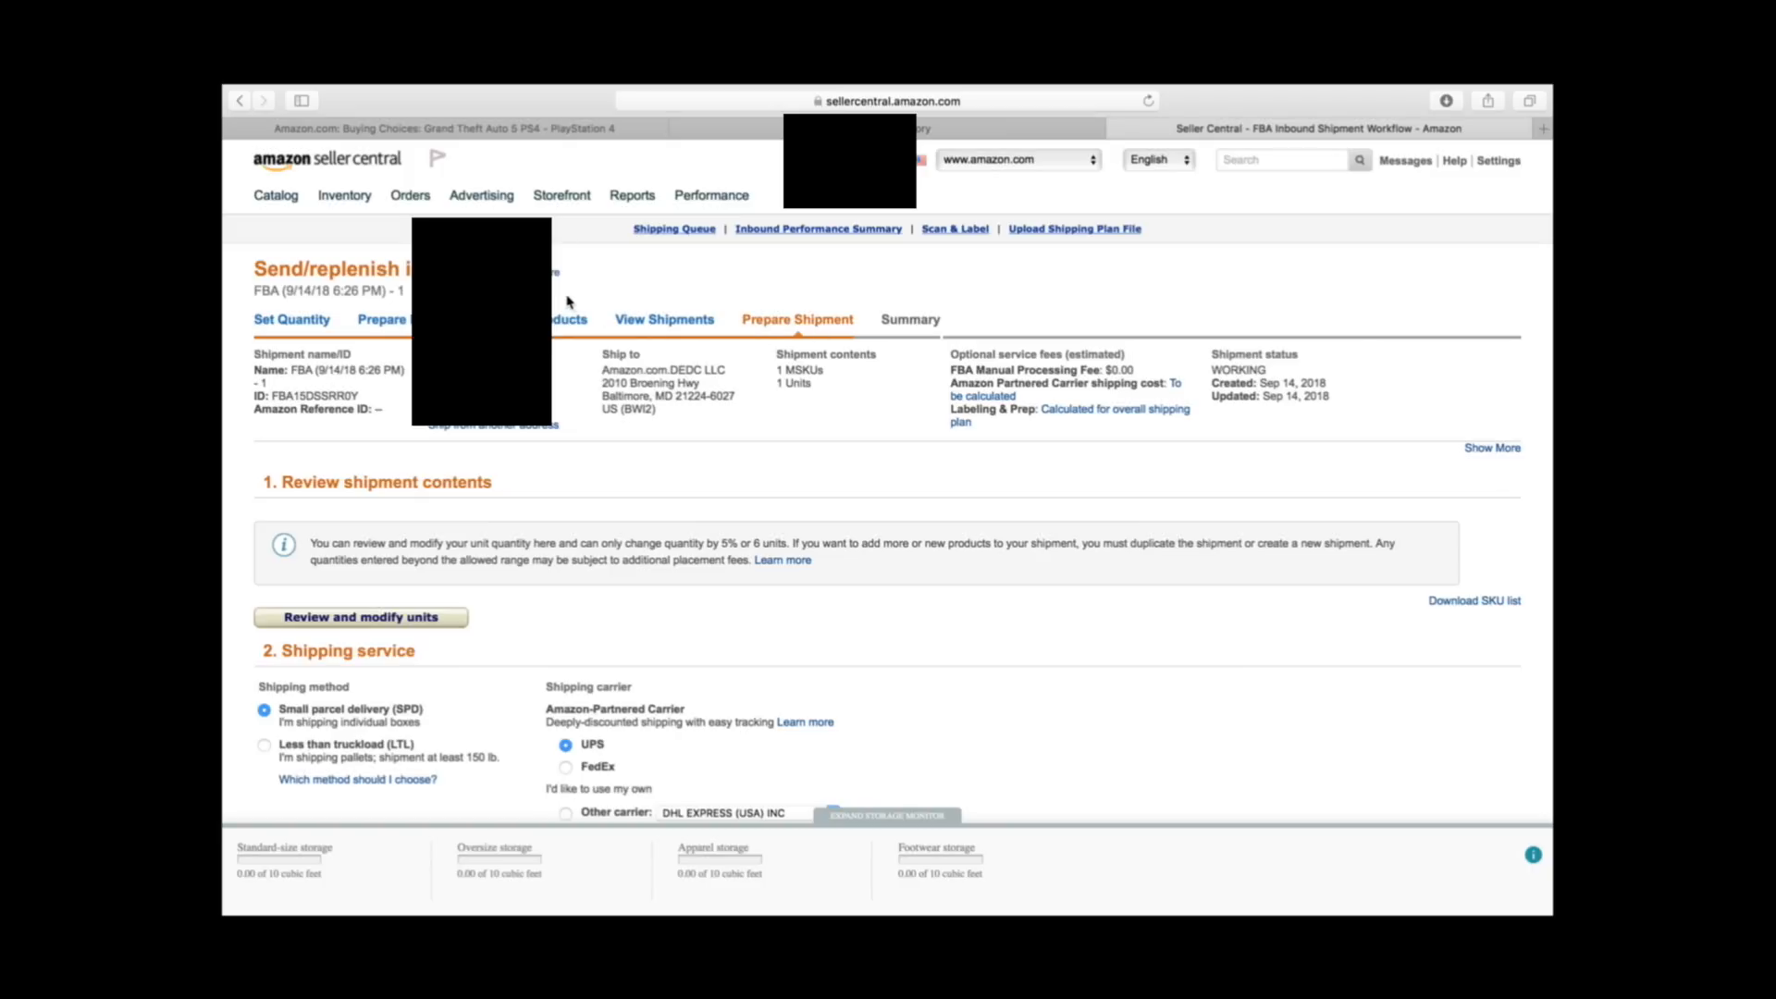
Close the Grand Theft Auto 5 buying choices page and look over the Manage Inventory product list before returning to the shipment workflow
{"action": "left_click", "coordinate": [234, 129]}
{"action": "mouse_move", "coordinate": [344, 196]}
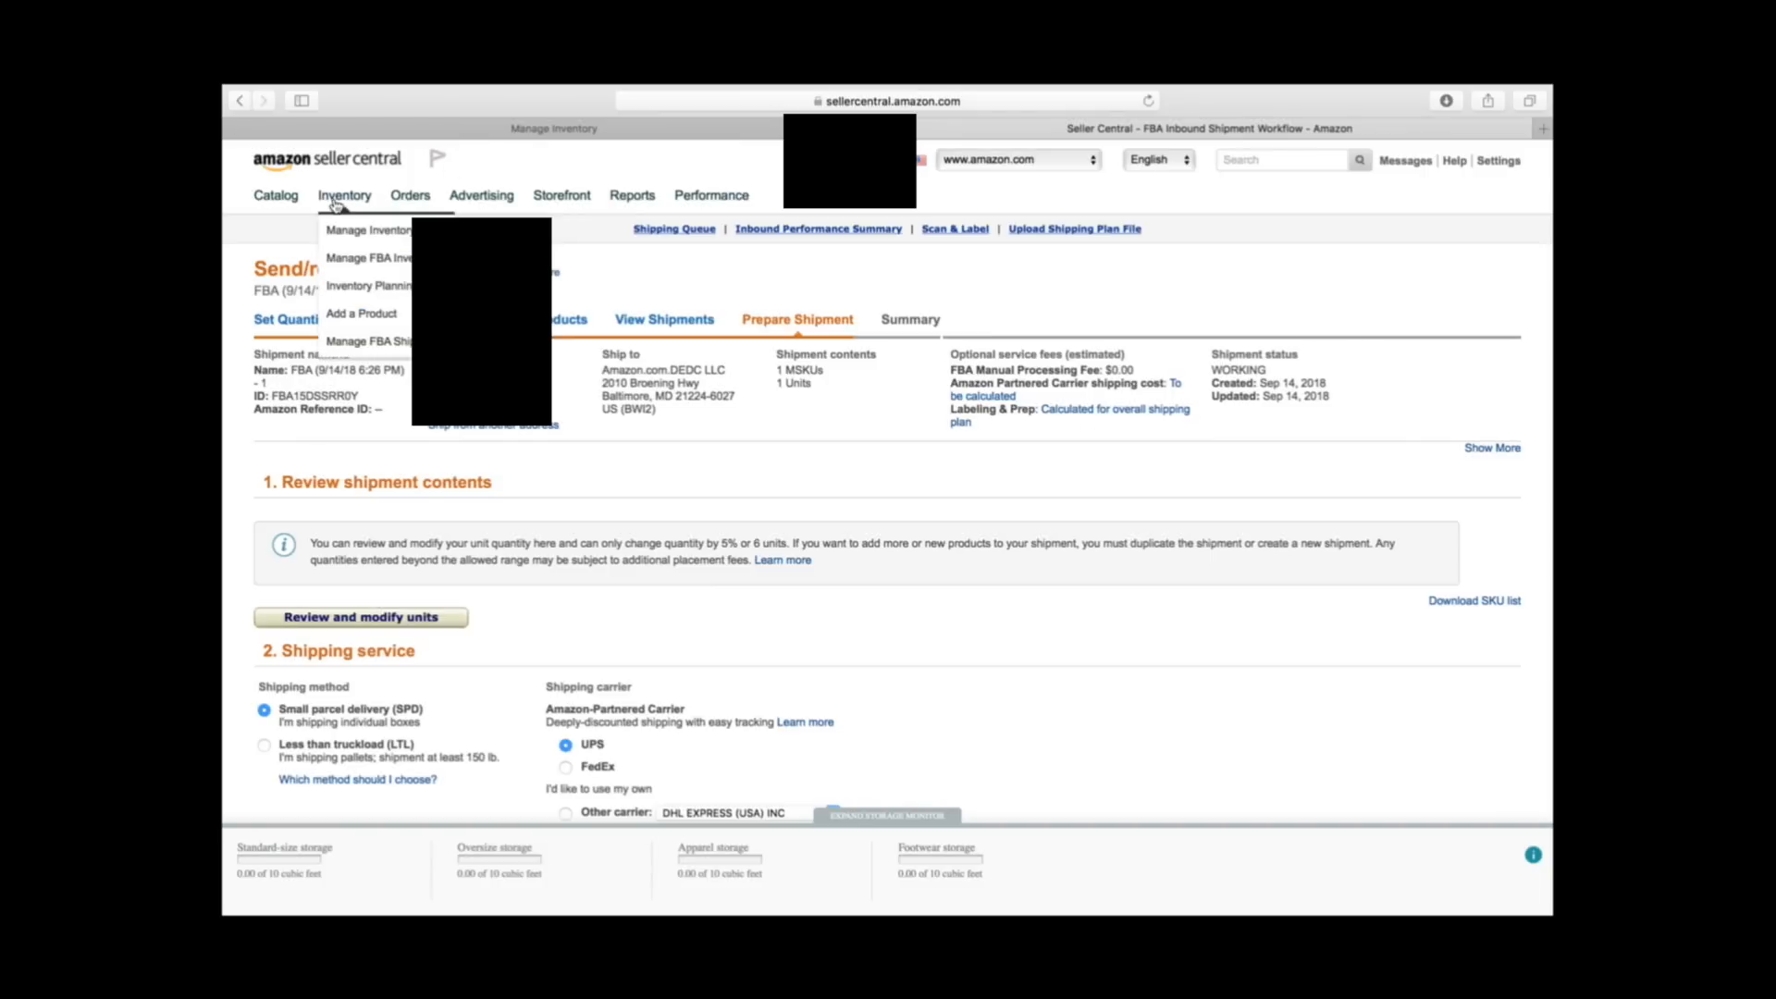
{"action": "left_click", "coordinate": [514, 133]}
{"action": "scroll", "coordinate": [697, 452], "scroll_direction": "down", "scroll_amount": 5}
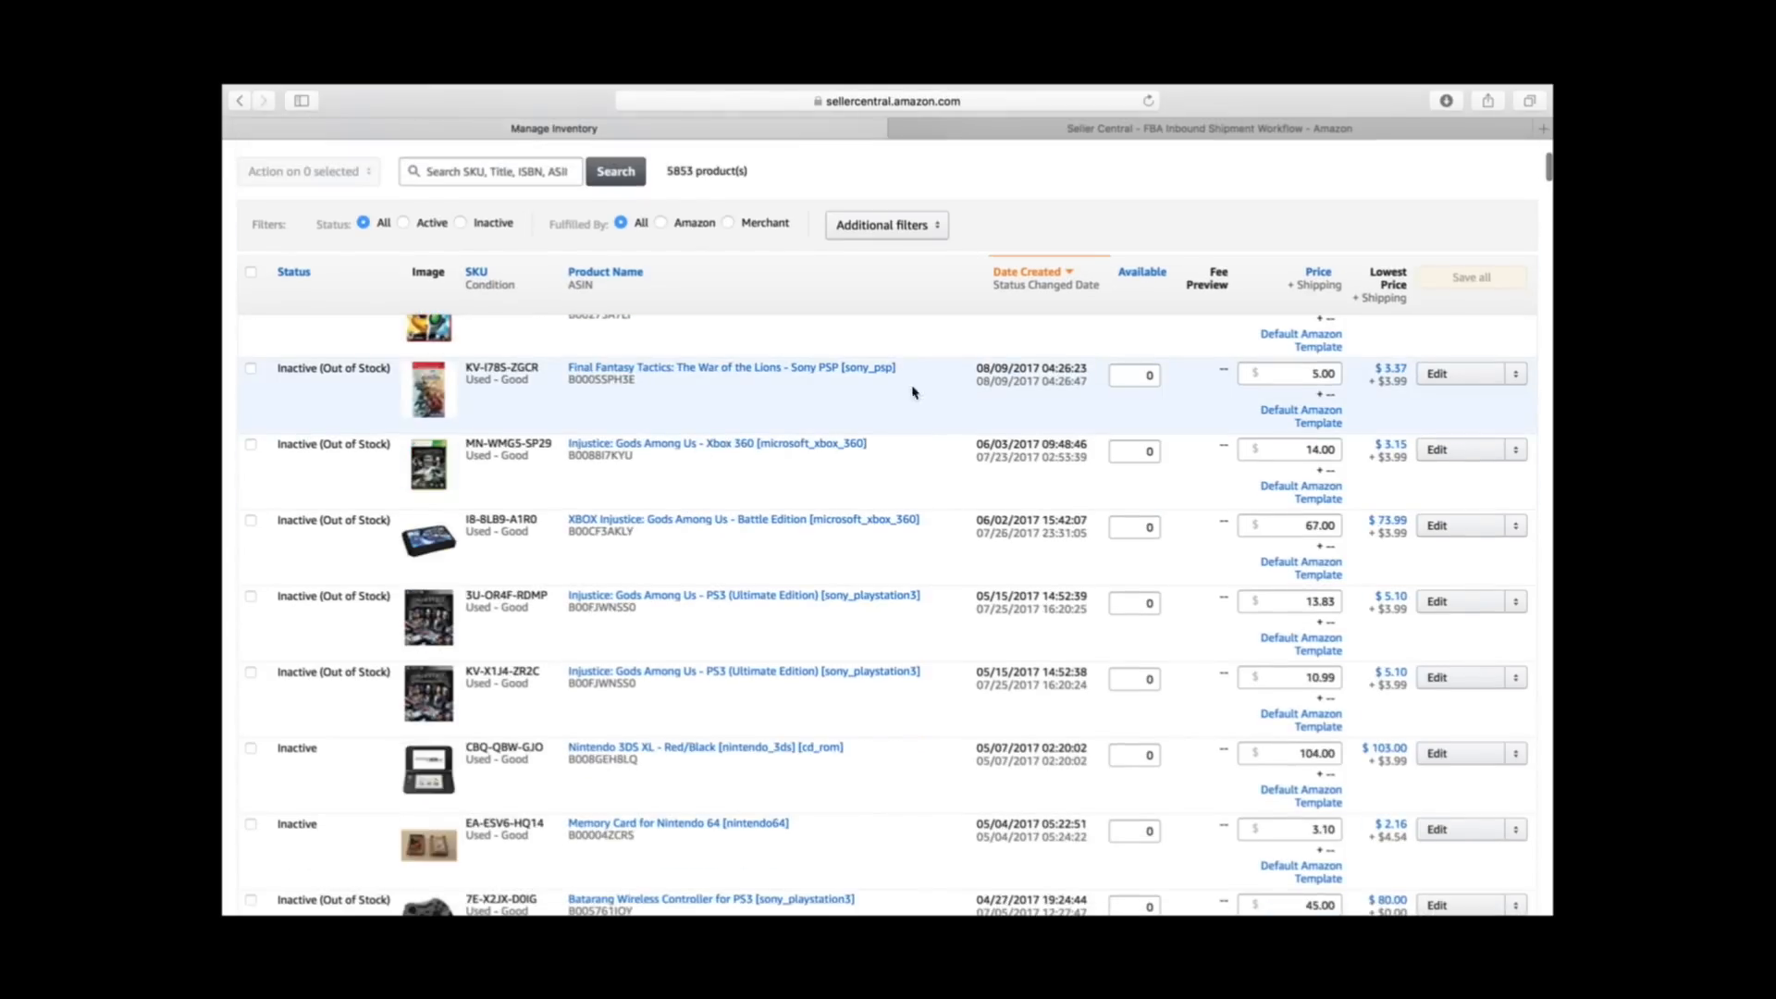
{"action": "scroll", "coordinate": [1312, 238], "scroll_direction": "up", "scroll_amount": 5}
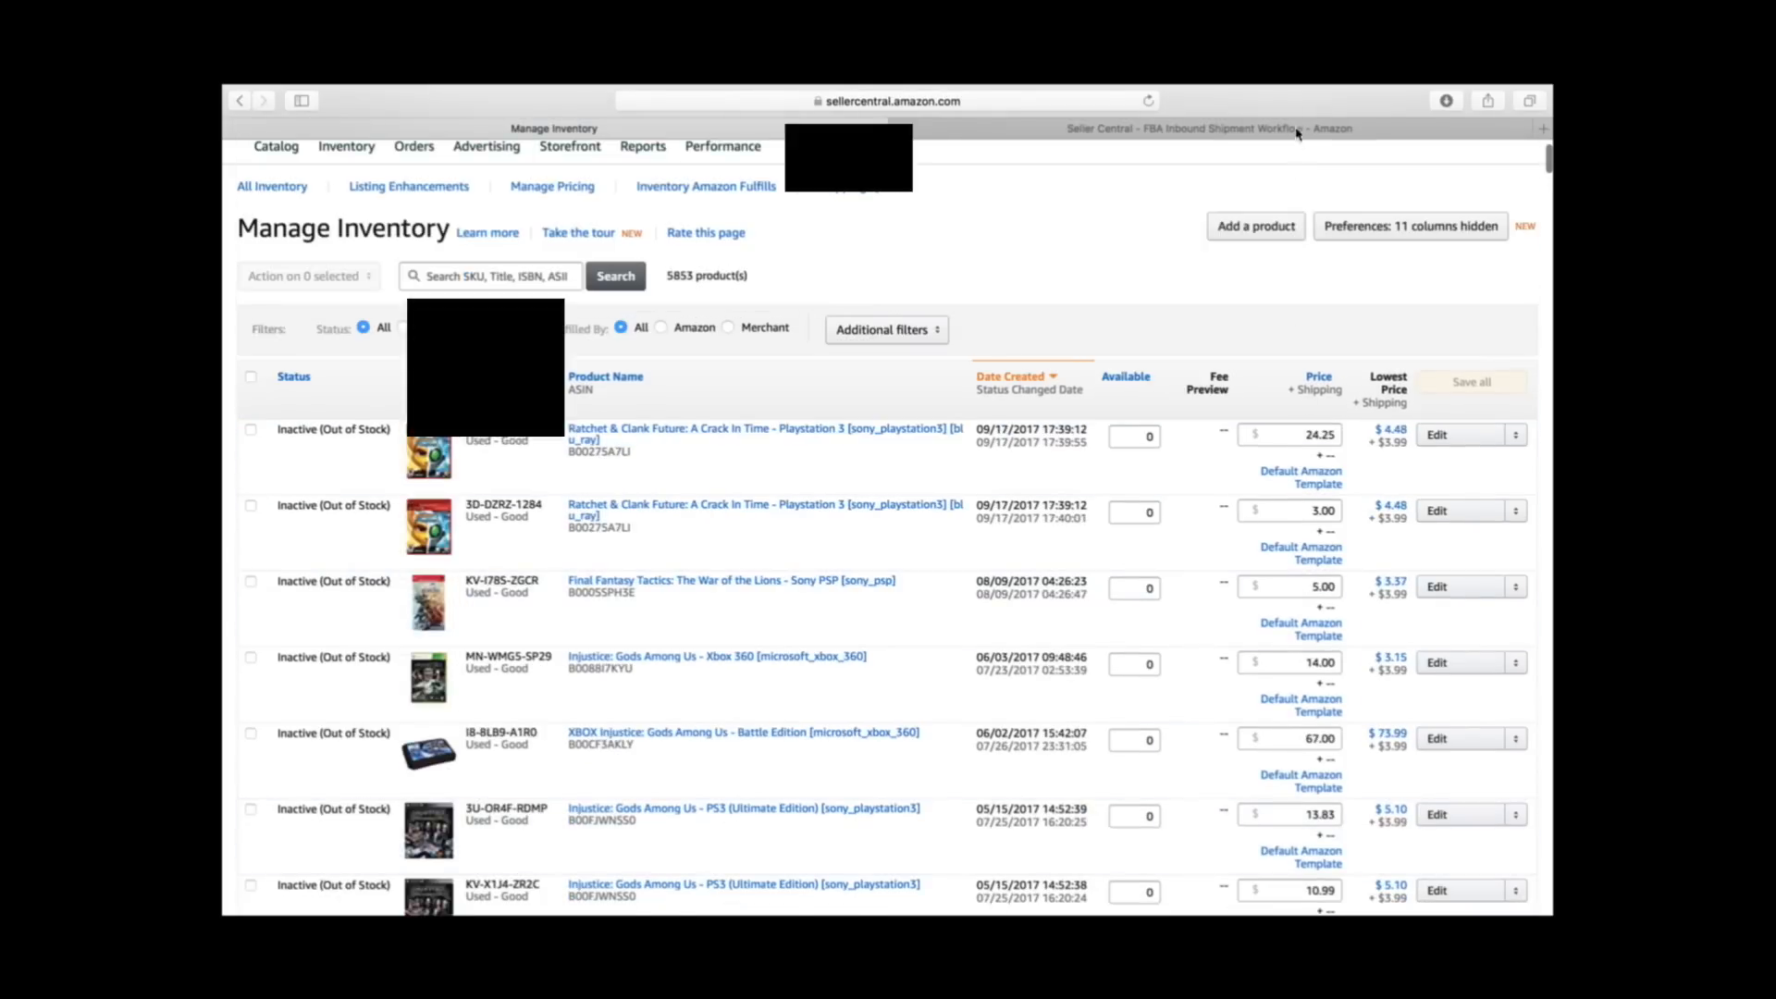
{"action": "left_click", "coordinate": [1298, 132]}
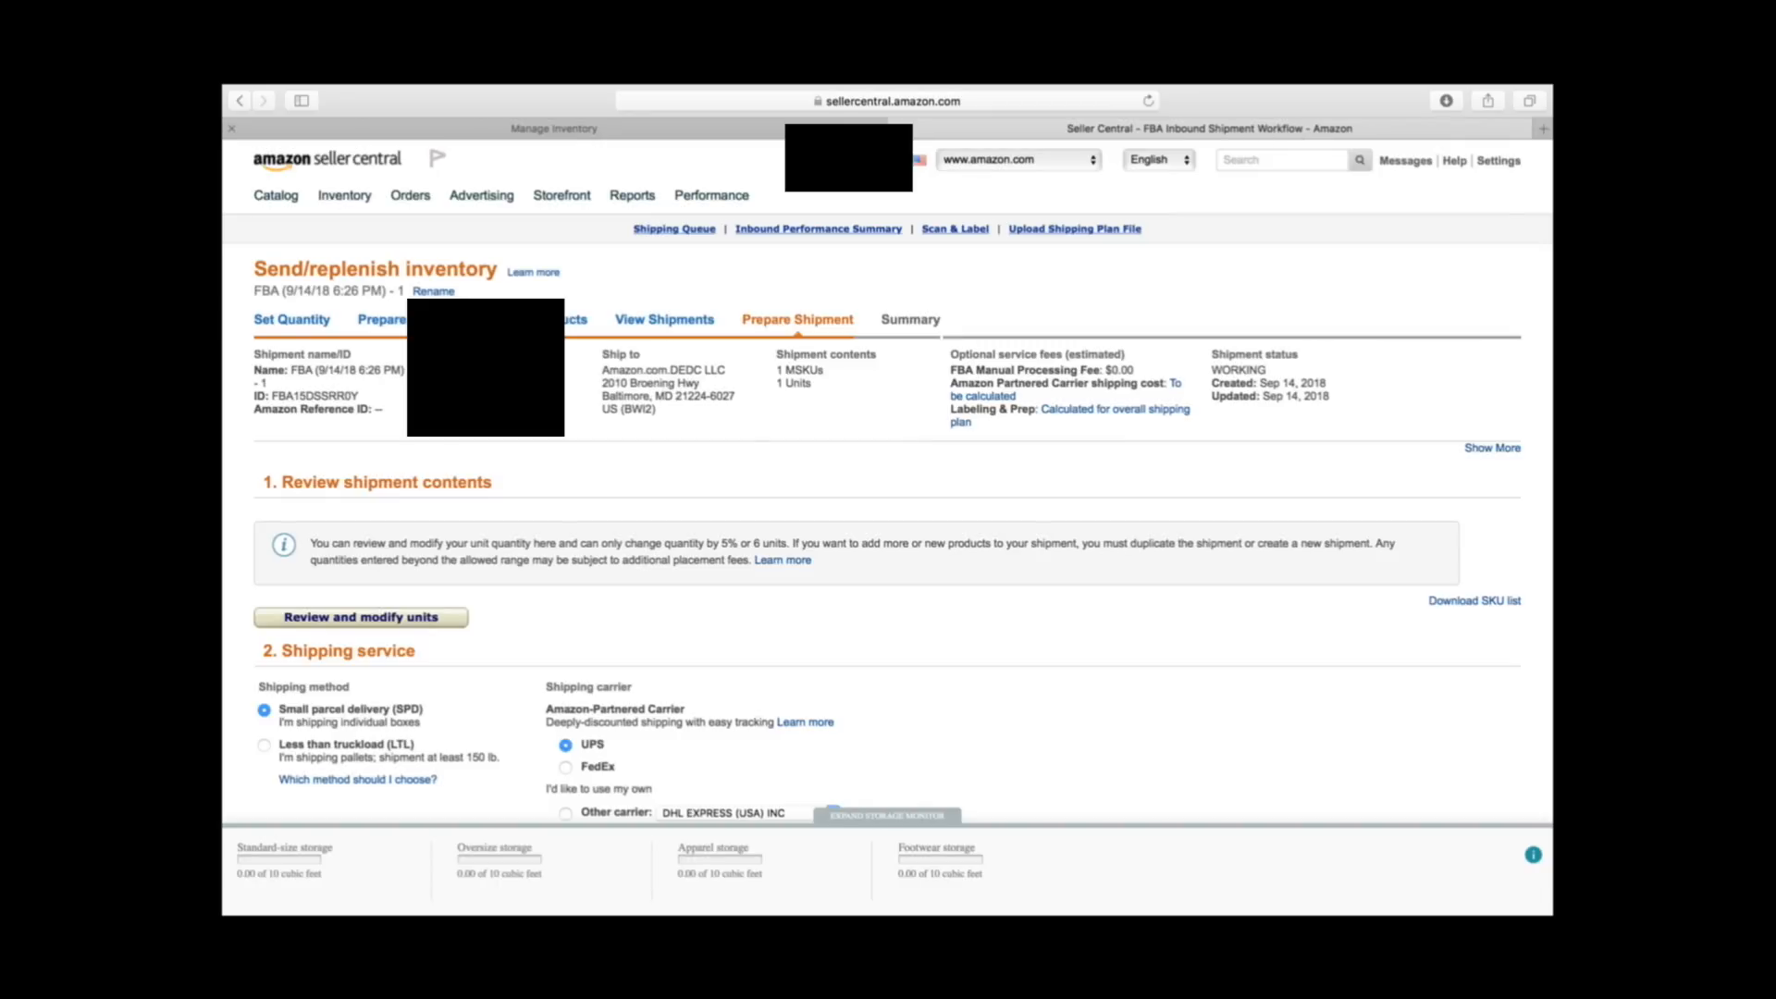